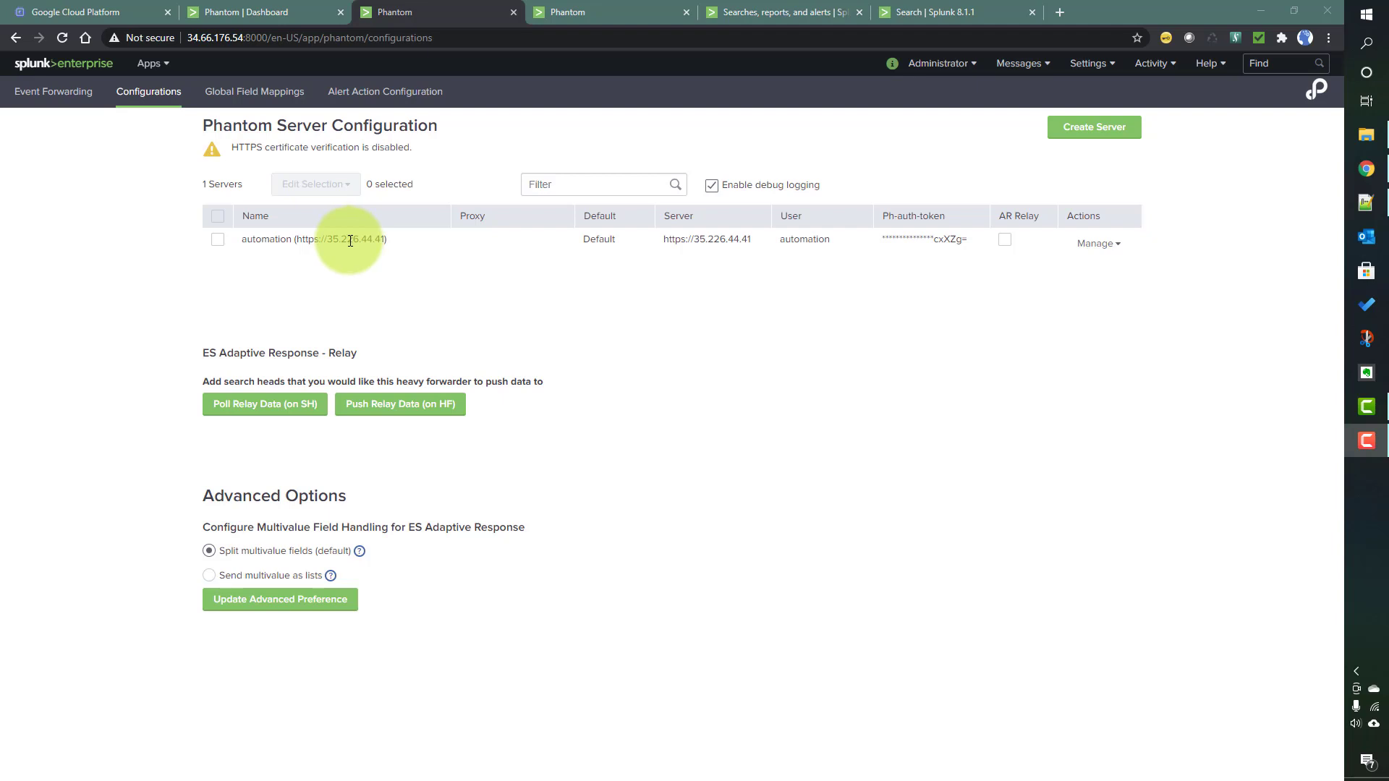
# Check the external IPs of the phantom and splunk-enterprise-ossec VM instances in Google Cloud Platform and return to the Phantom server configuration.
pyautogui.click(94, 7)
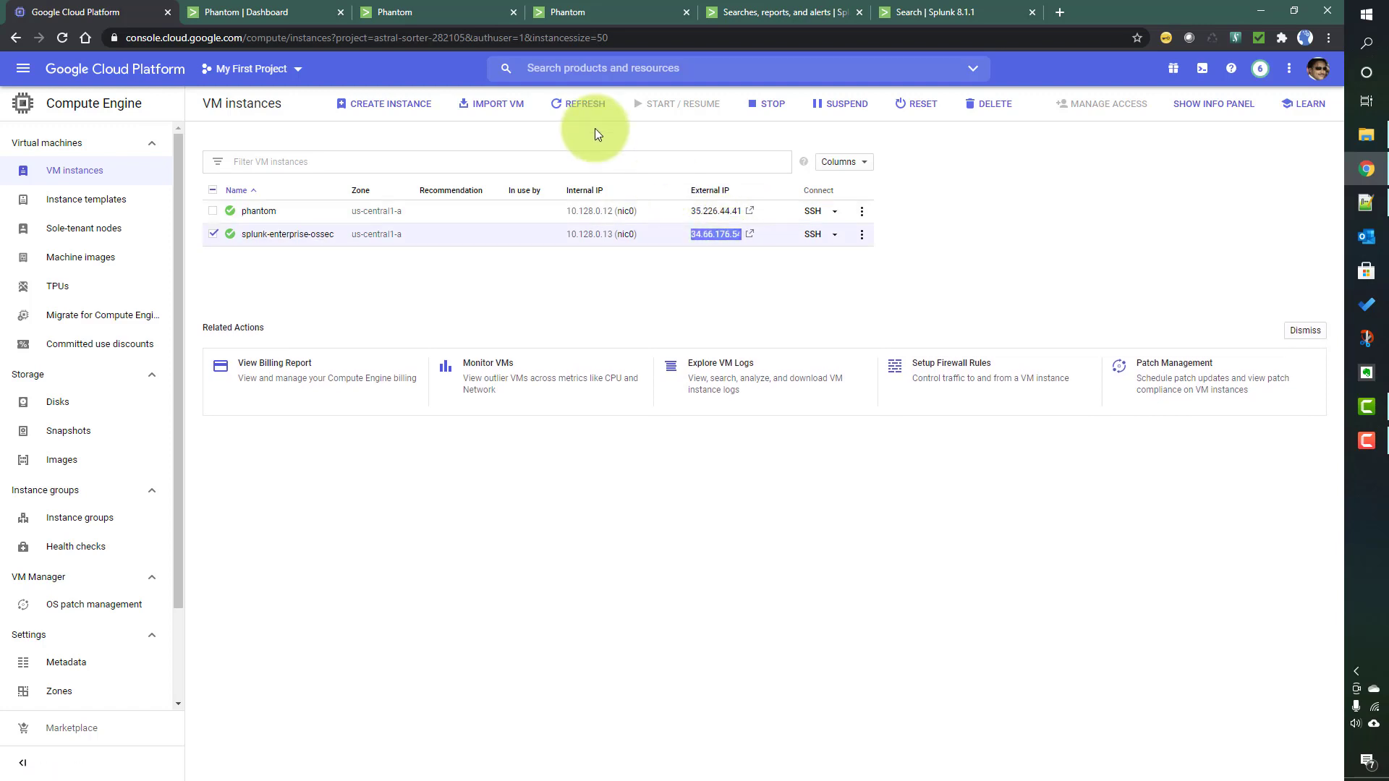
pyautogui.click(570, 13)
pyautogui.click(421, 11)
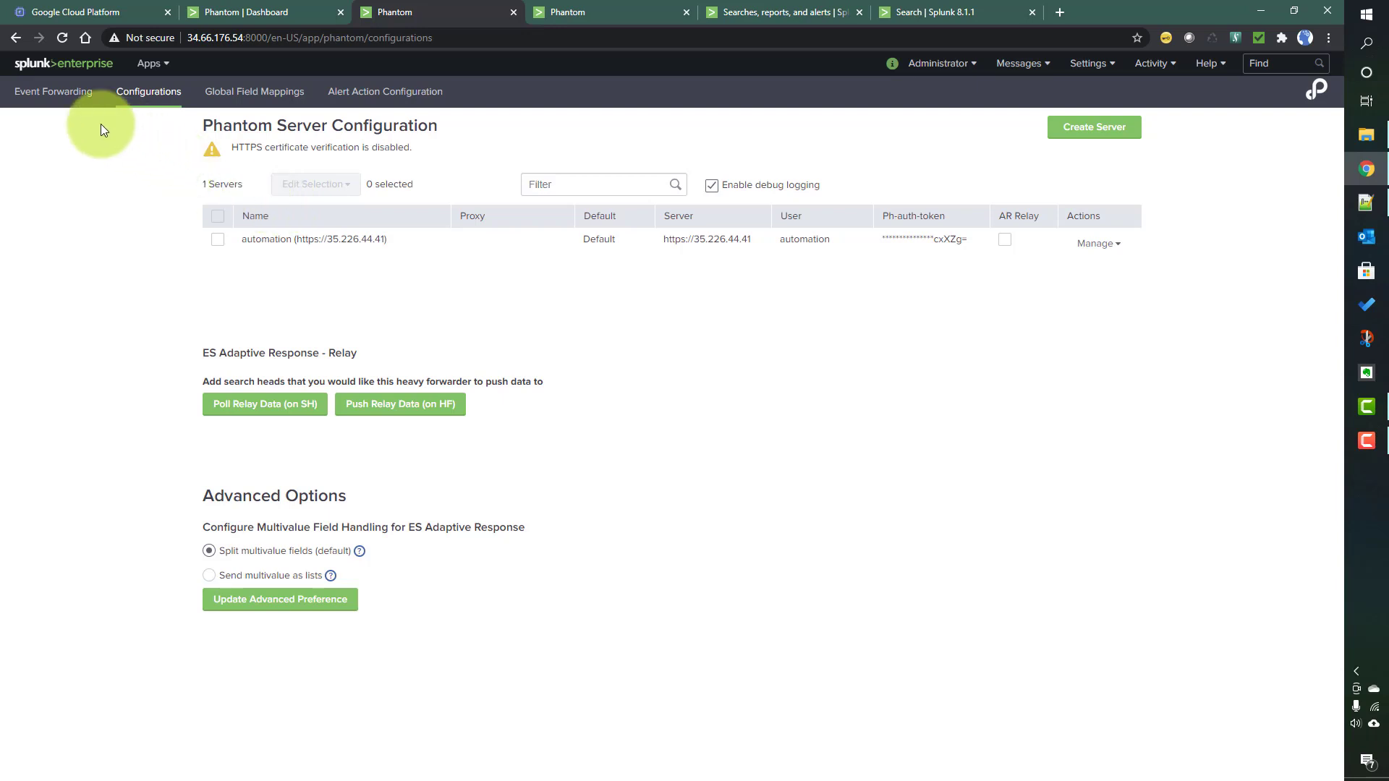
# Start a new event forwarding configuration of the Saved Search Export type.
pyautogui.click(40, 92)
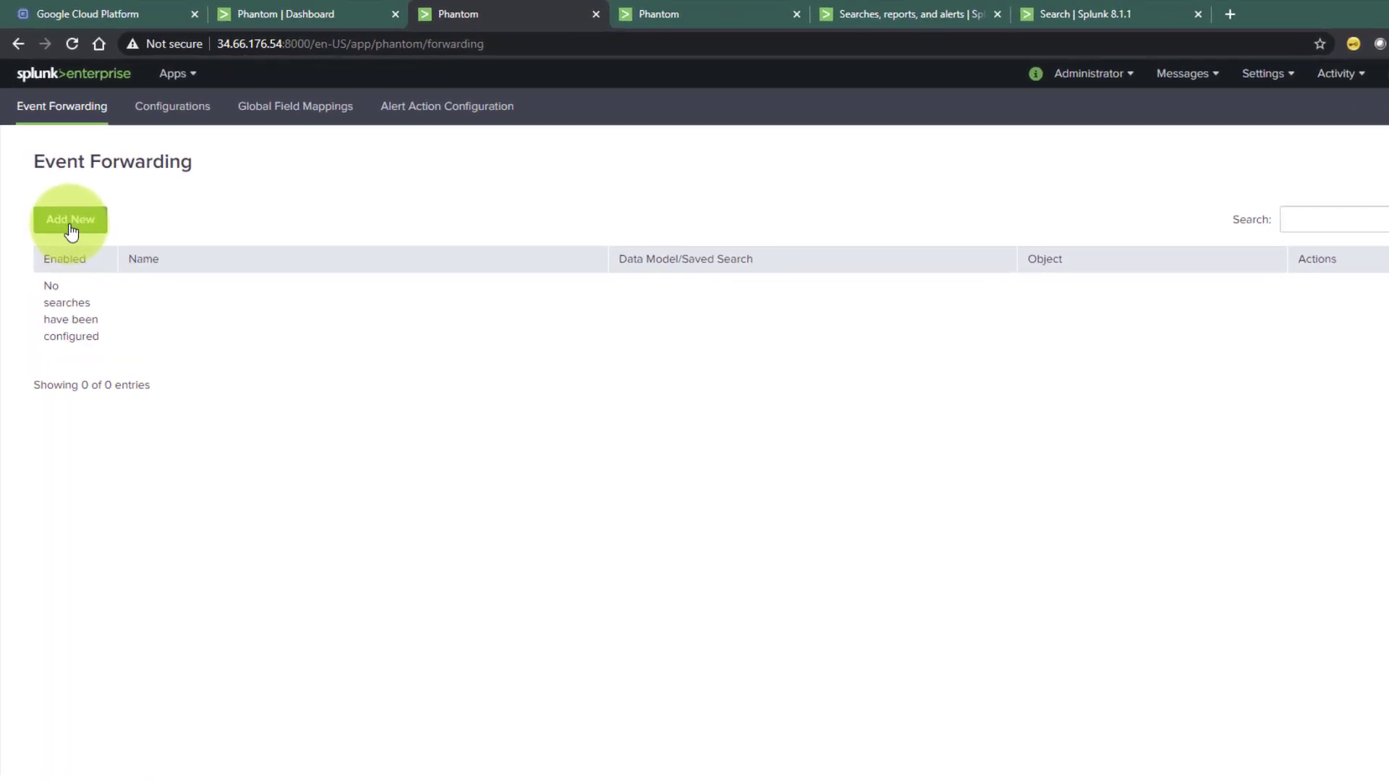
pyautogui.click(70, 220)
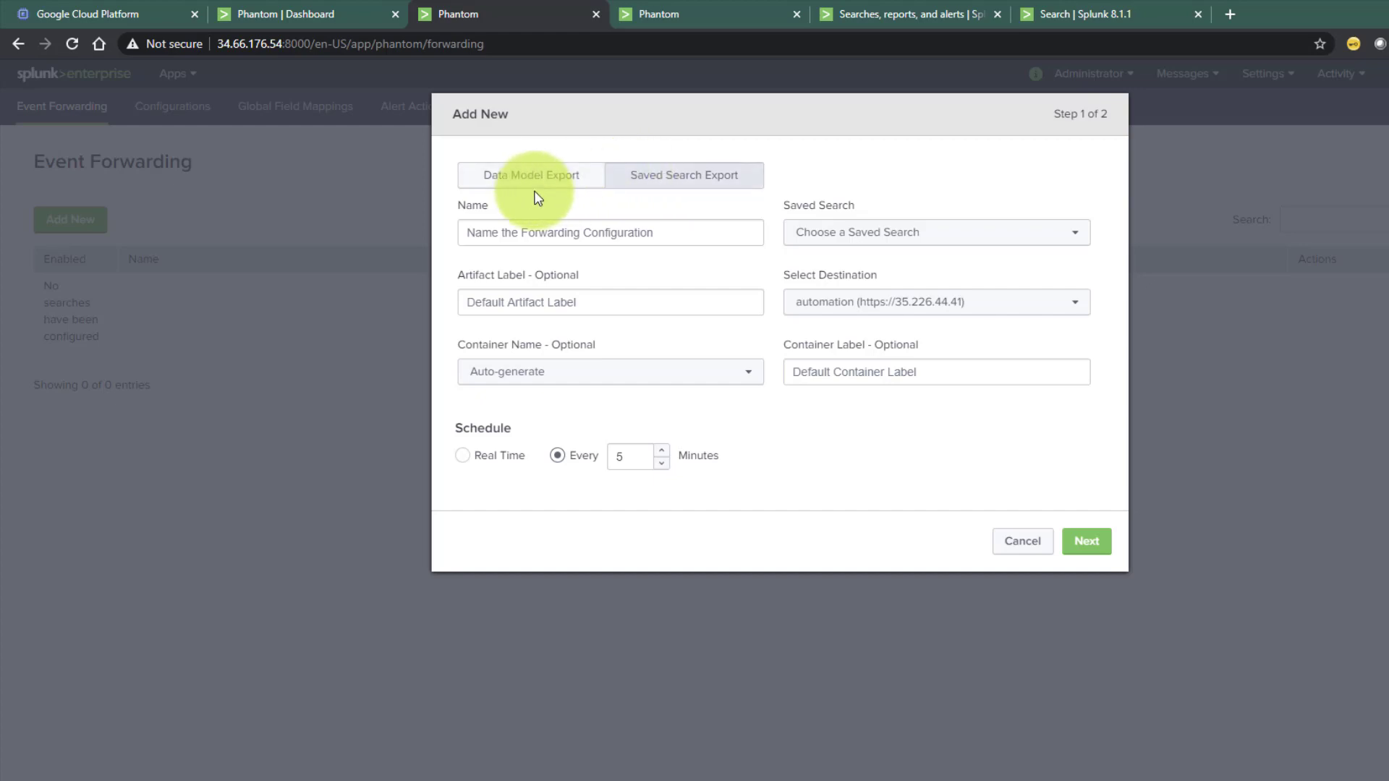
pyautogui.click(650, 187)
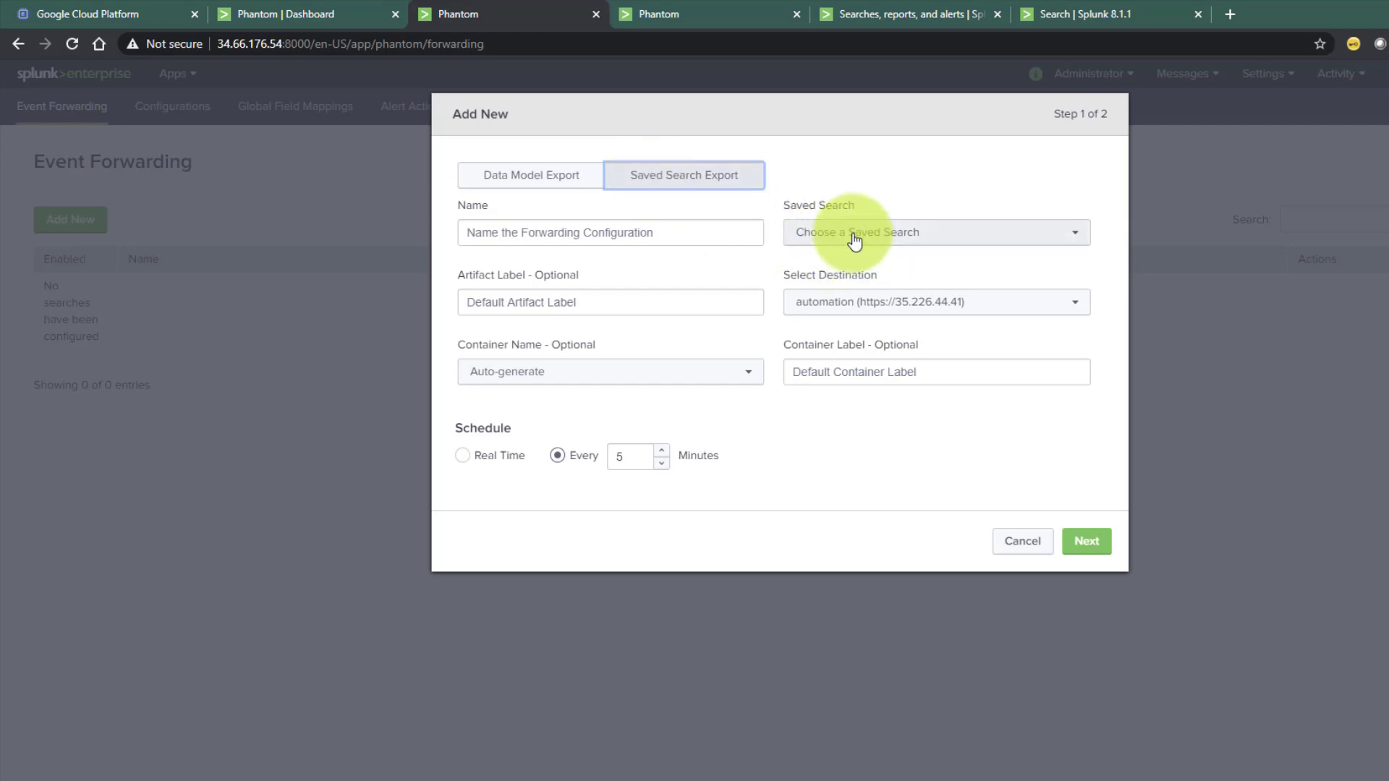
# Open the saved search test_ss and review its index and rex field extraction lines.
pyautogui.click(867, 16)
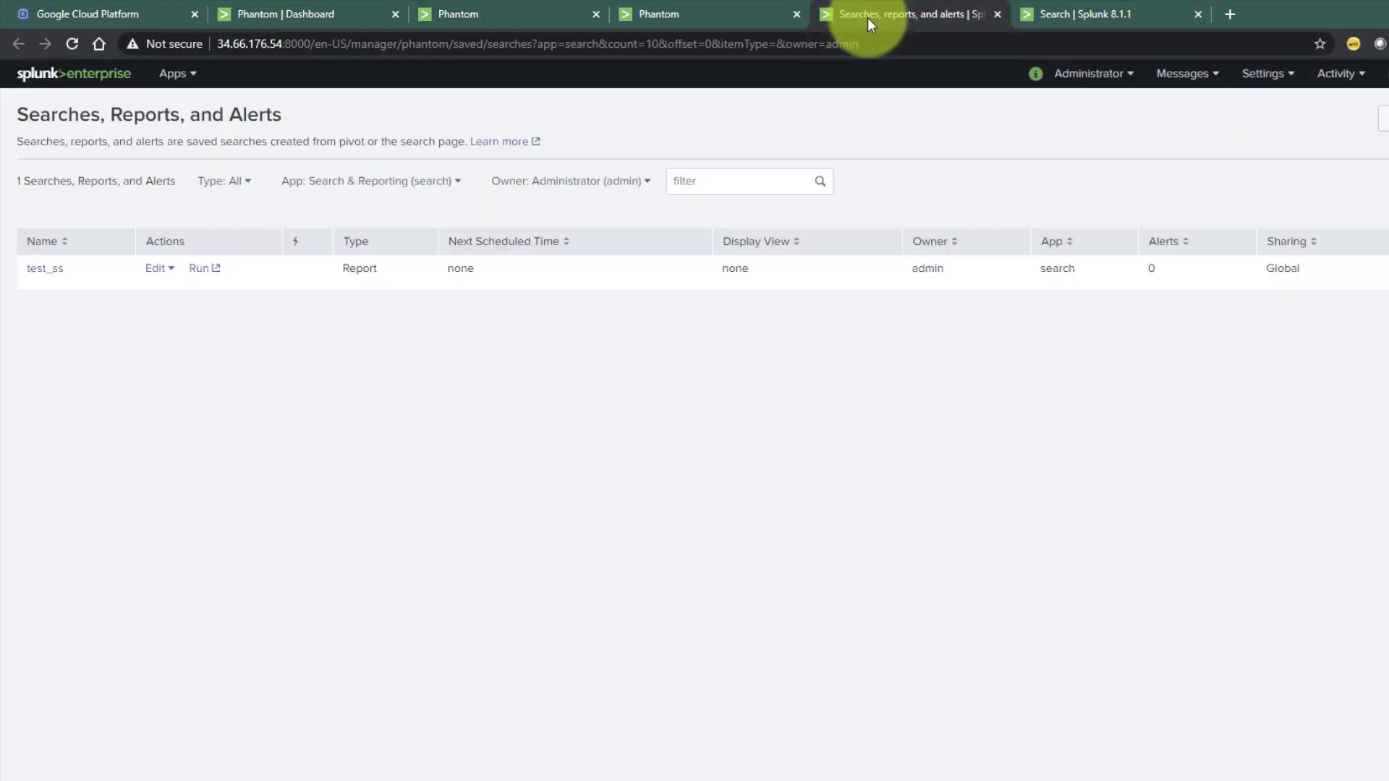
pyautogui.click(40, 275)
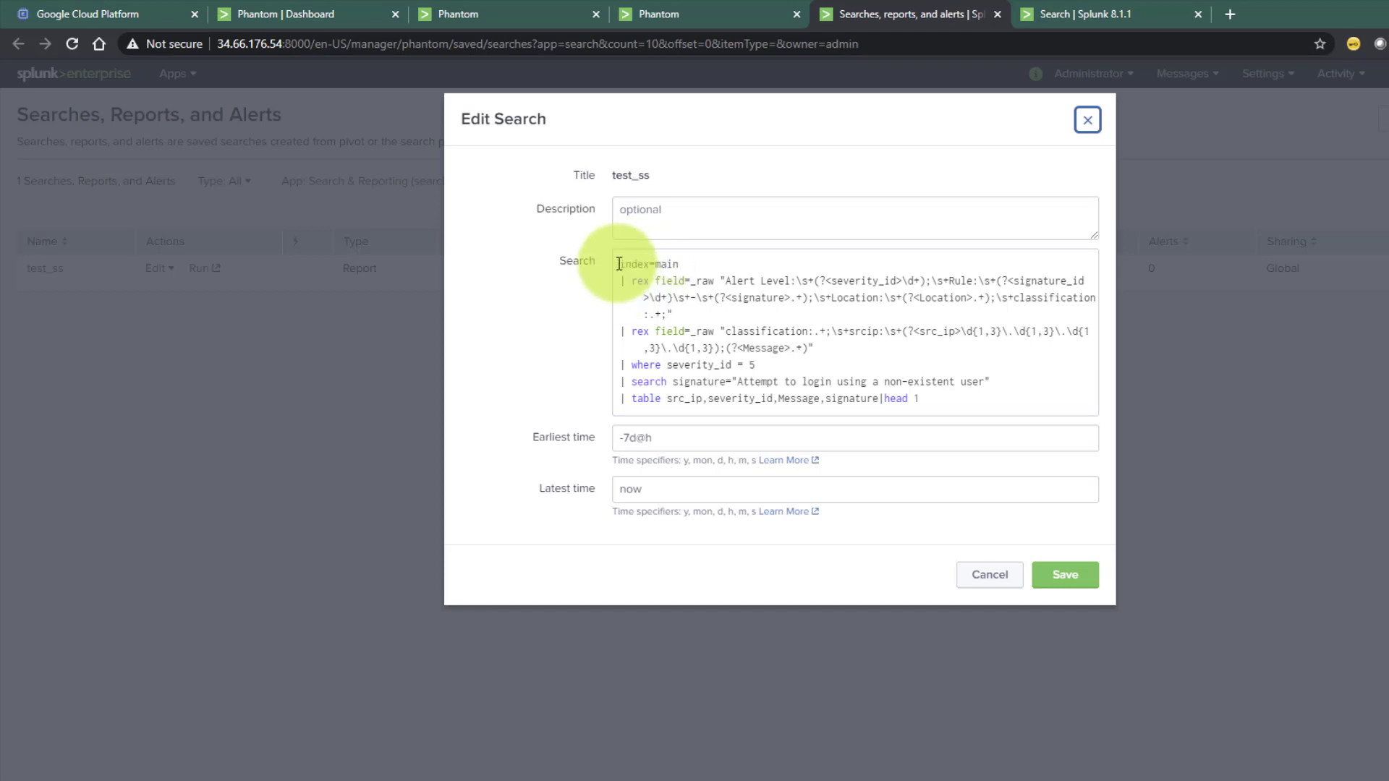
pyautogui.moveTo(619, 263); pyautogui.dragTo(682, 265)
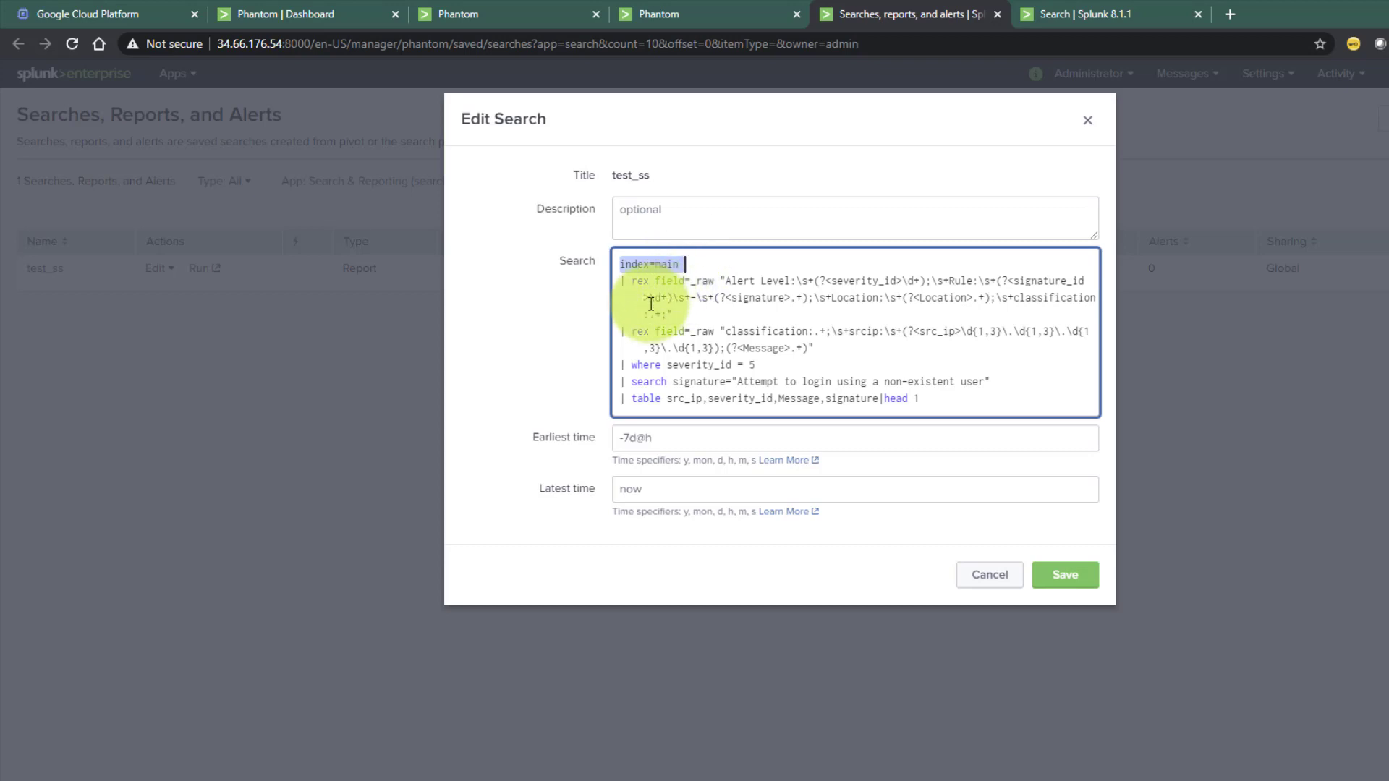
pyautogui.moveTo(620, 281); pyautogui.dragTo(830, 341)
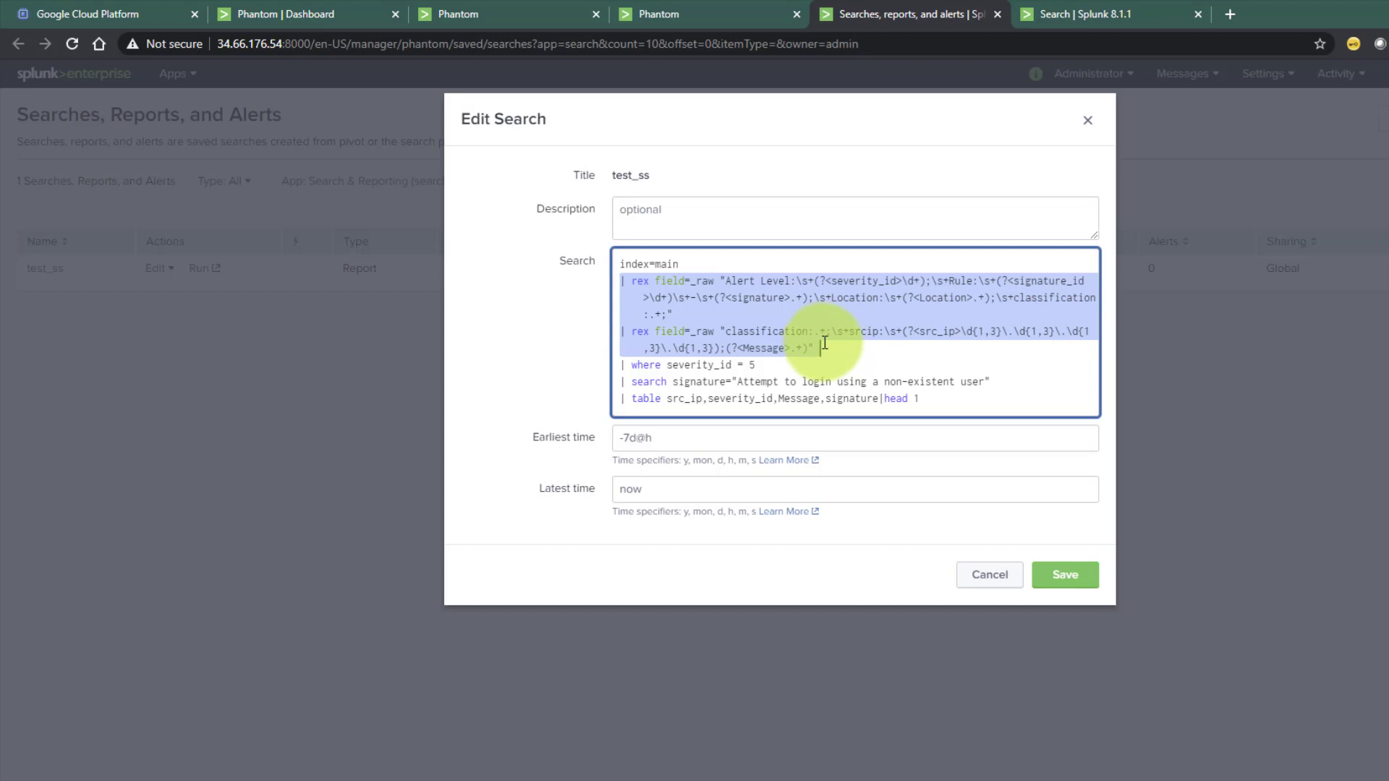
# Switch to the Splunk search results and examine the alert level, rule number and rule description in the newest raw event.
pyautogui.click(1056, 16)
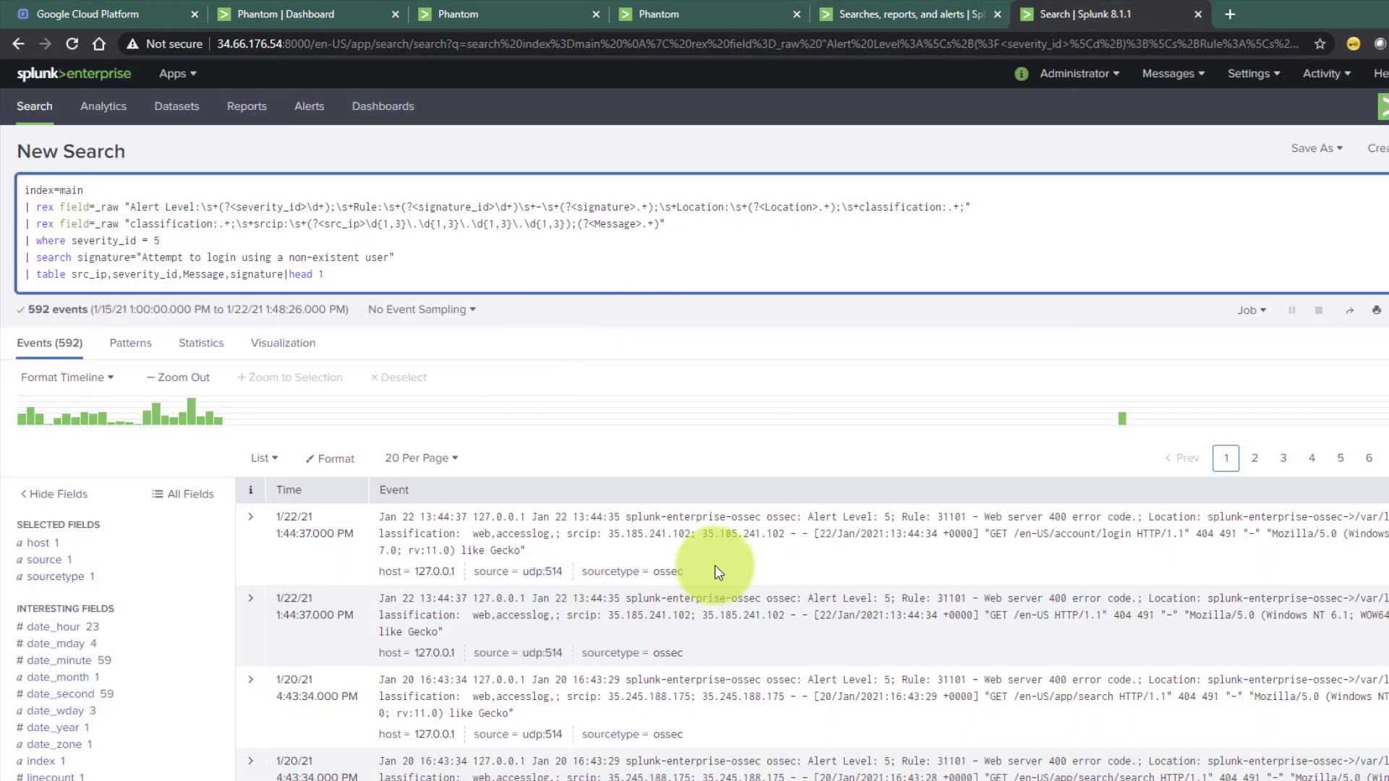
pyautogui.scroll(-1, 755, 537)
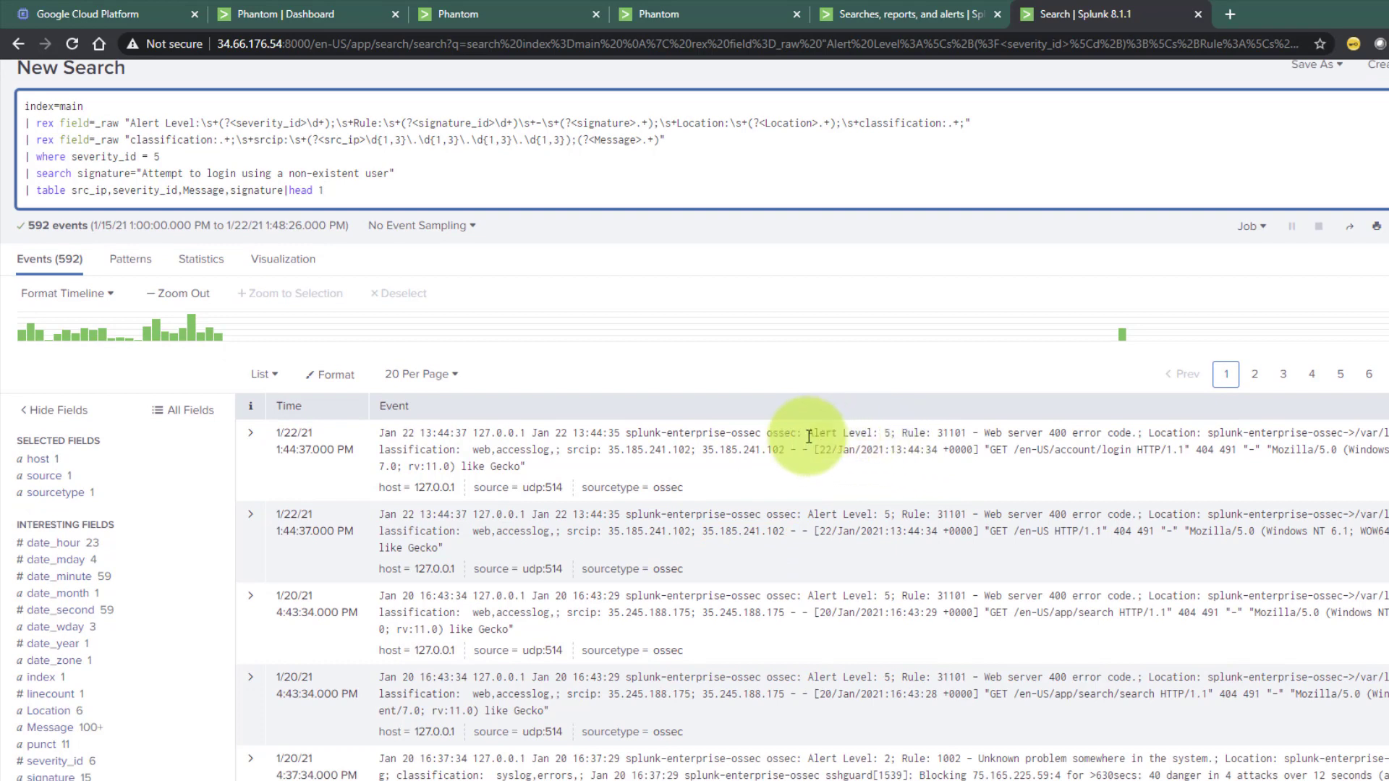
pyautogui.moveTo(807, 432); pyautogui.dragTo(969, 433)
pyautogui.click(884, 431)
pyautogui.doubleClick(887, 432)
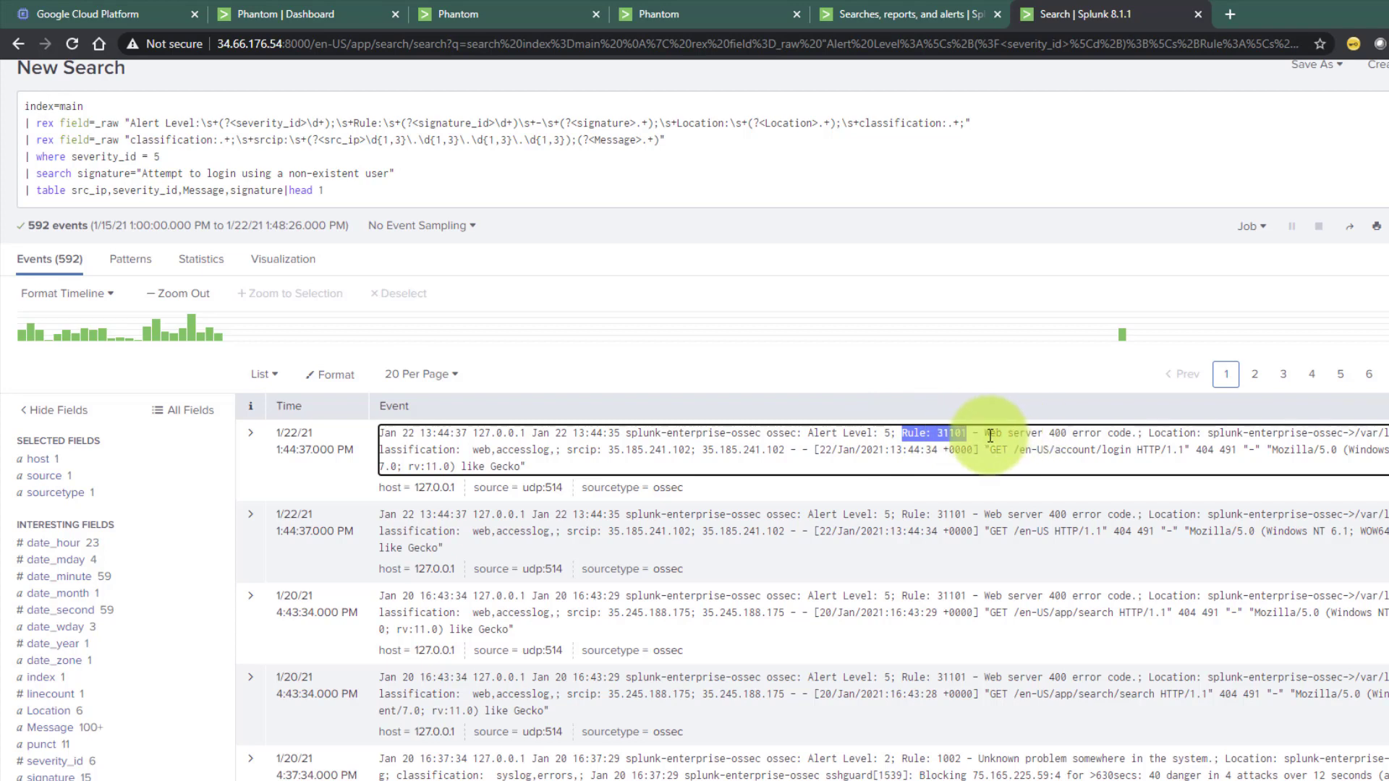
pyautogui.click(985, 433)
pyautogui.moveTo(985, 433); pyautogui.dragTo(1118, 431)
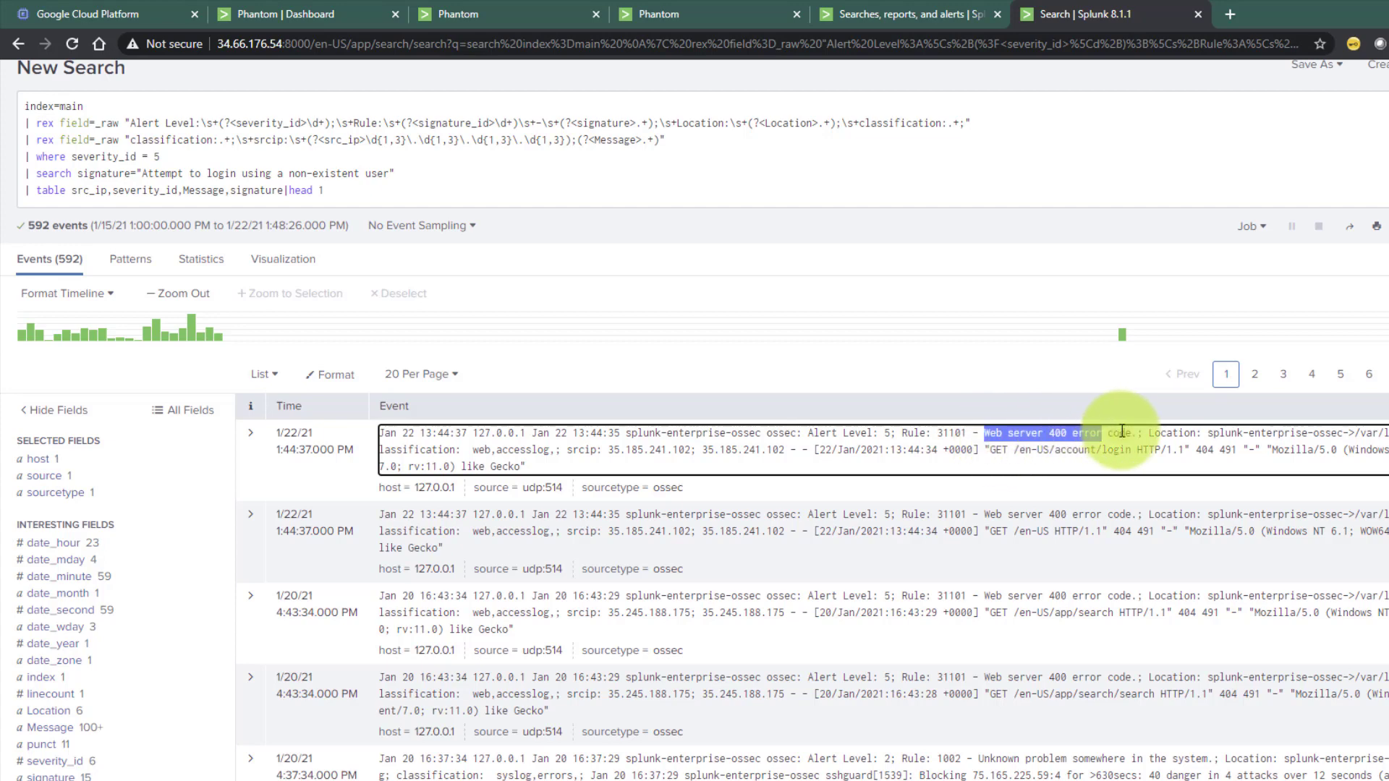
pyautogui.scroll(-1, 954, 589)
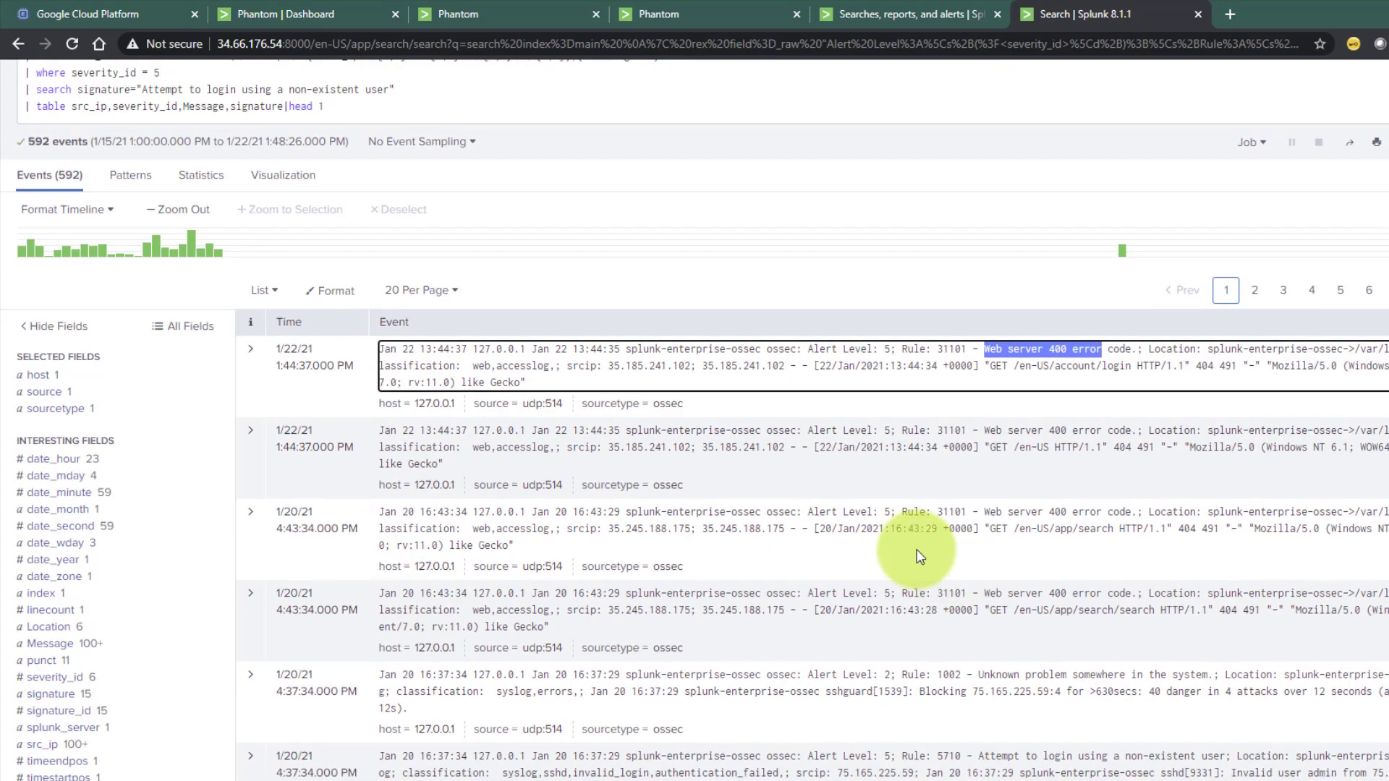
pyautogui.scroll(3, 914, 552)
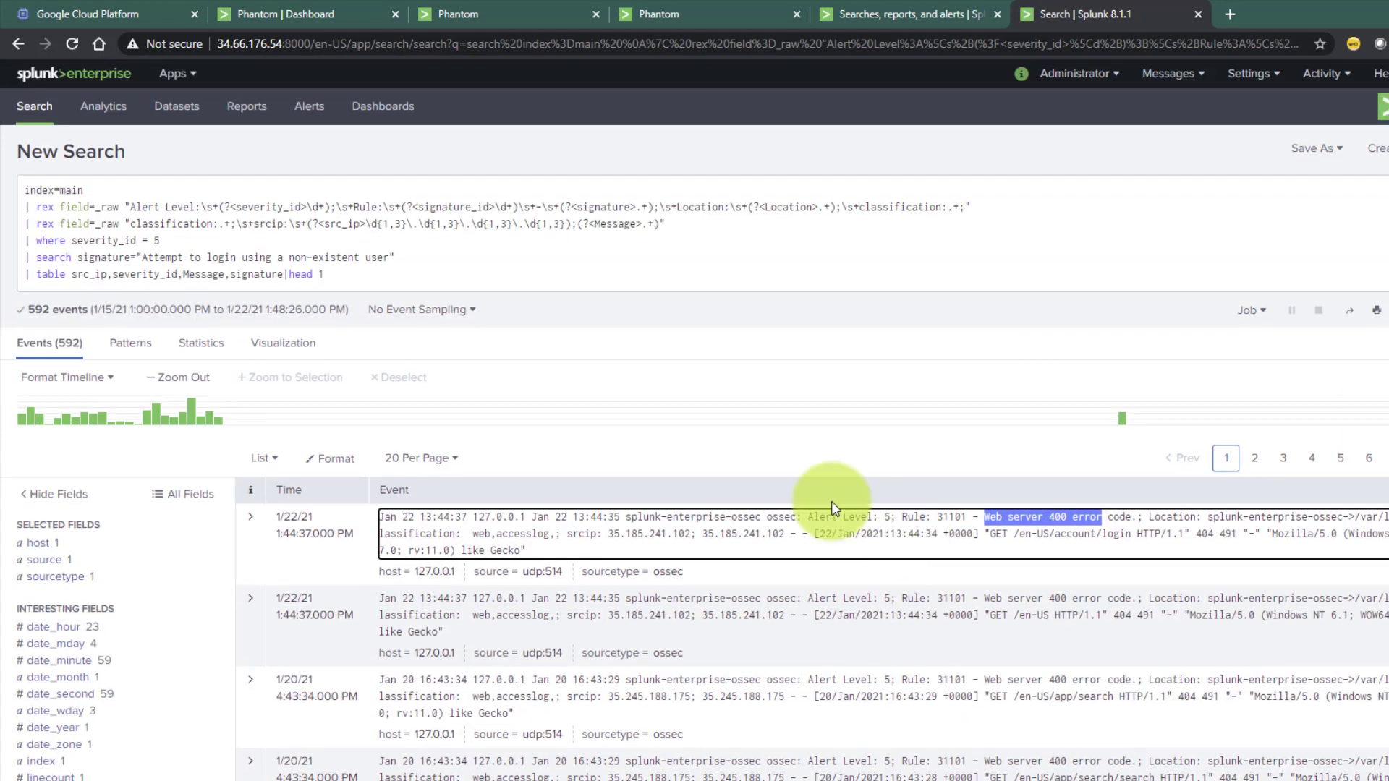
# Examine the severity_id, signature_id, signature and src_ip fields in the query and compare severity_id with the first event's alert level.
pyautogui.doubleClick(94, 241)
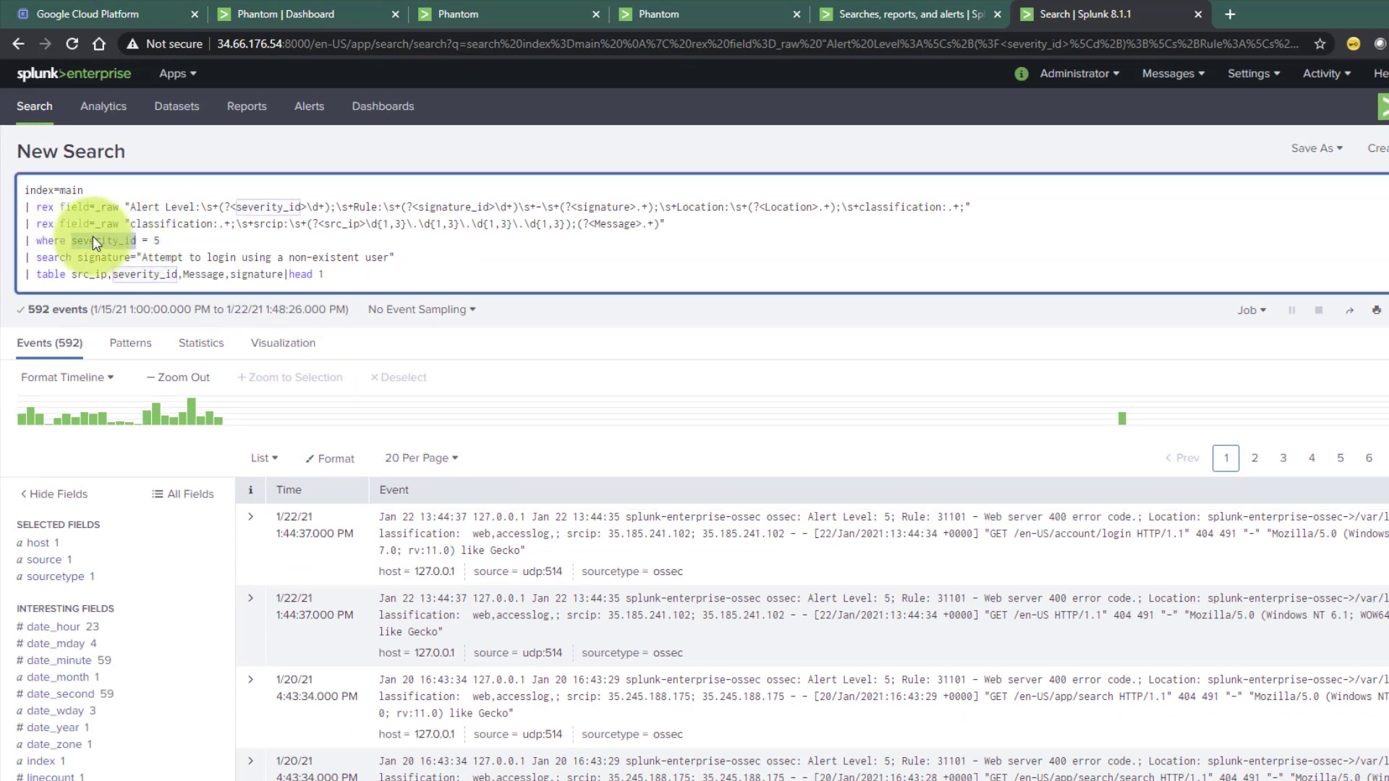
pyautogui.doubleClick(448, 207)
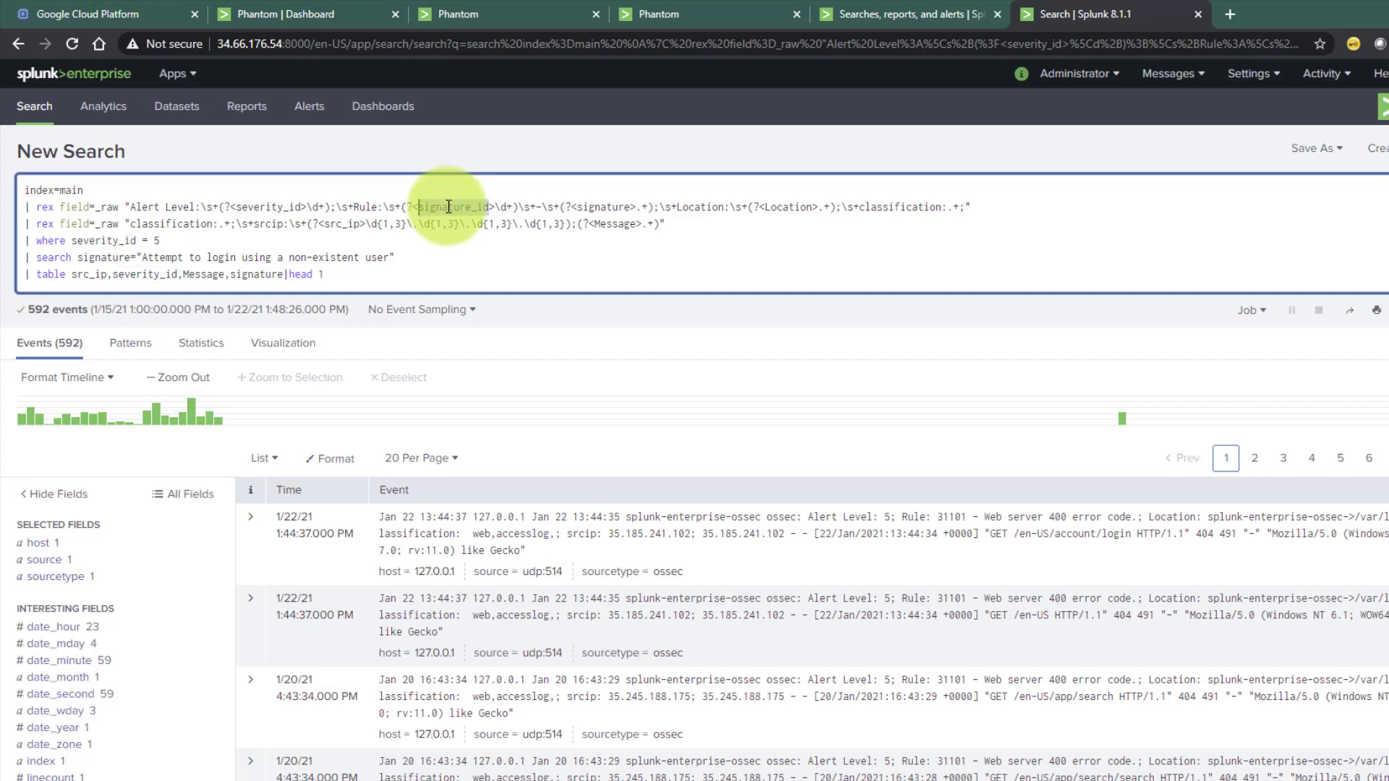
pyautogui.doubleClick(620, 207)
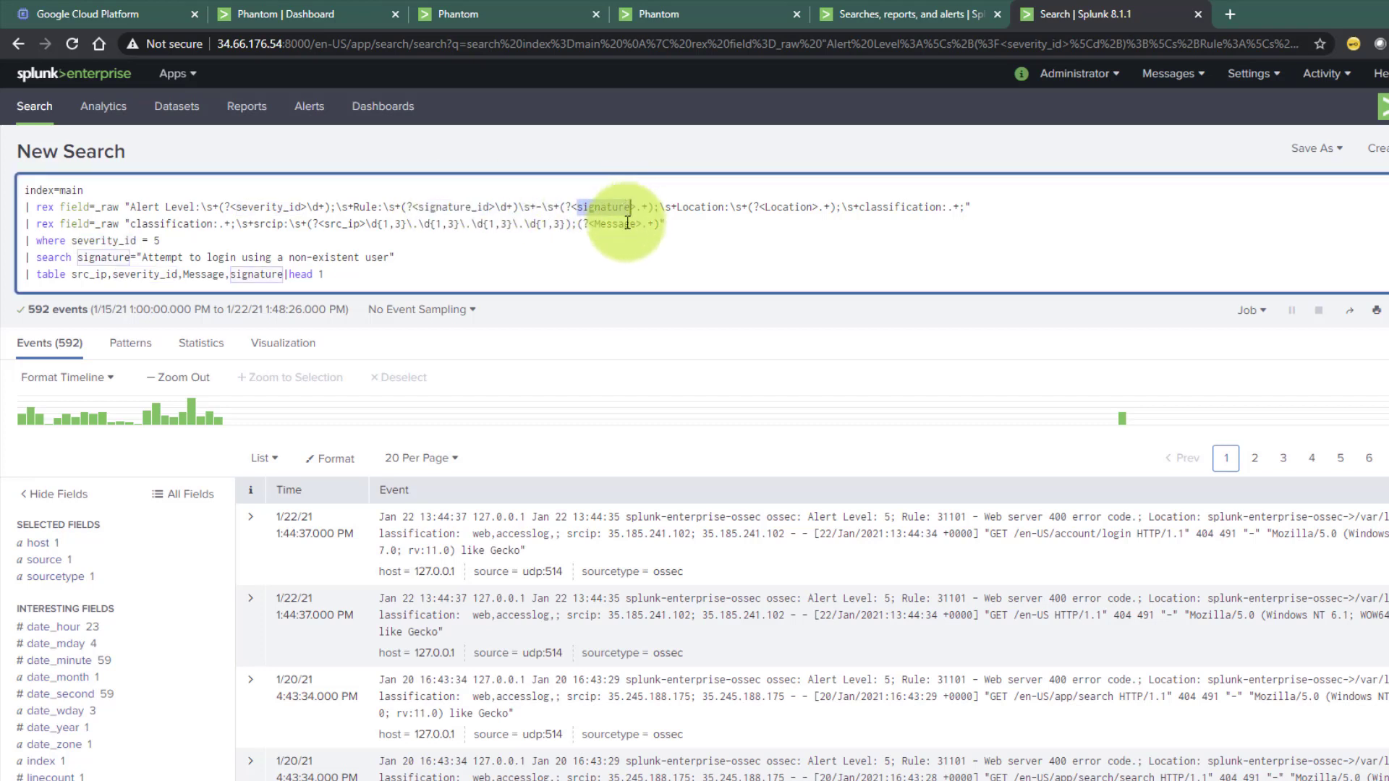
pyautogui.doubleClick(342, 224)
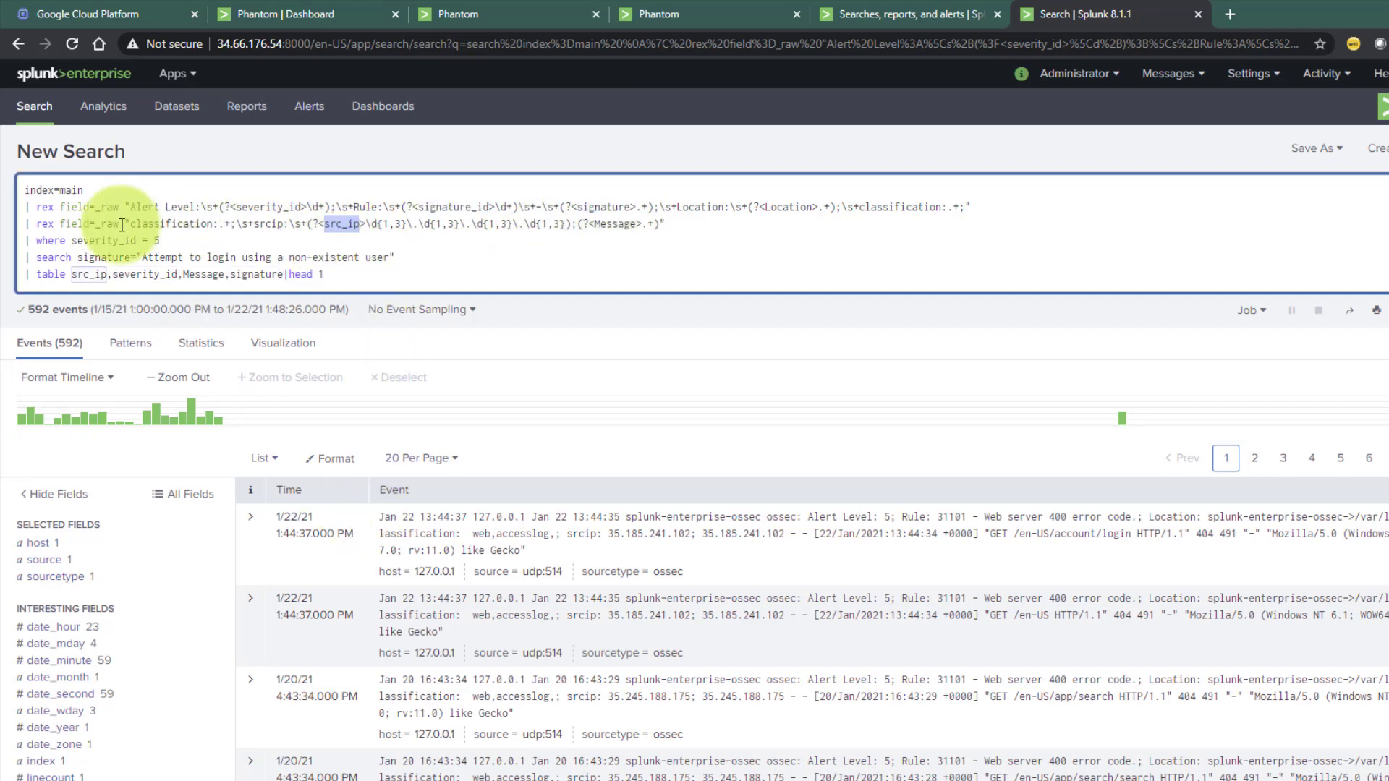
pyautogui.doubleClick(103, 240)
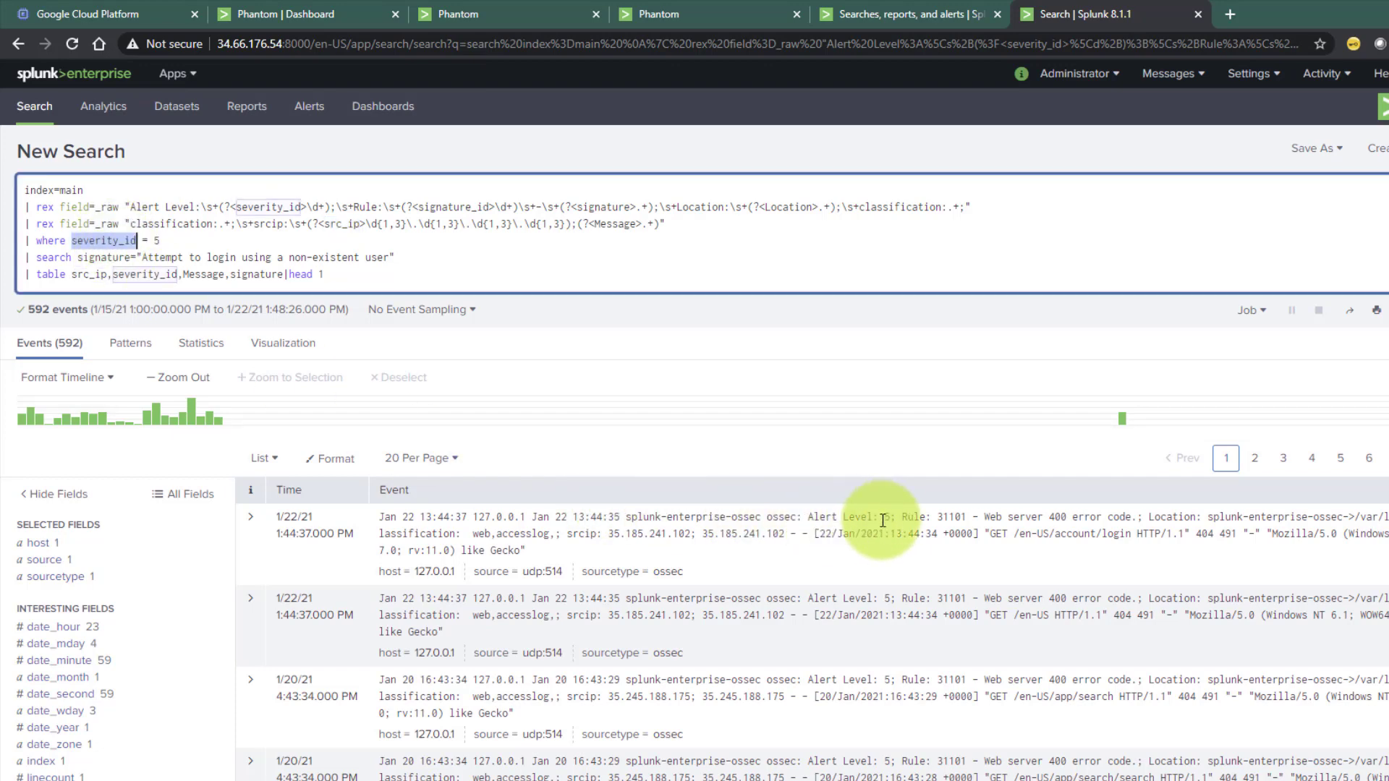
pyautogui.click(884, 516)
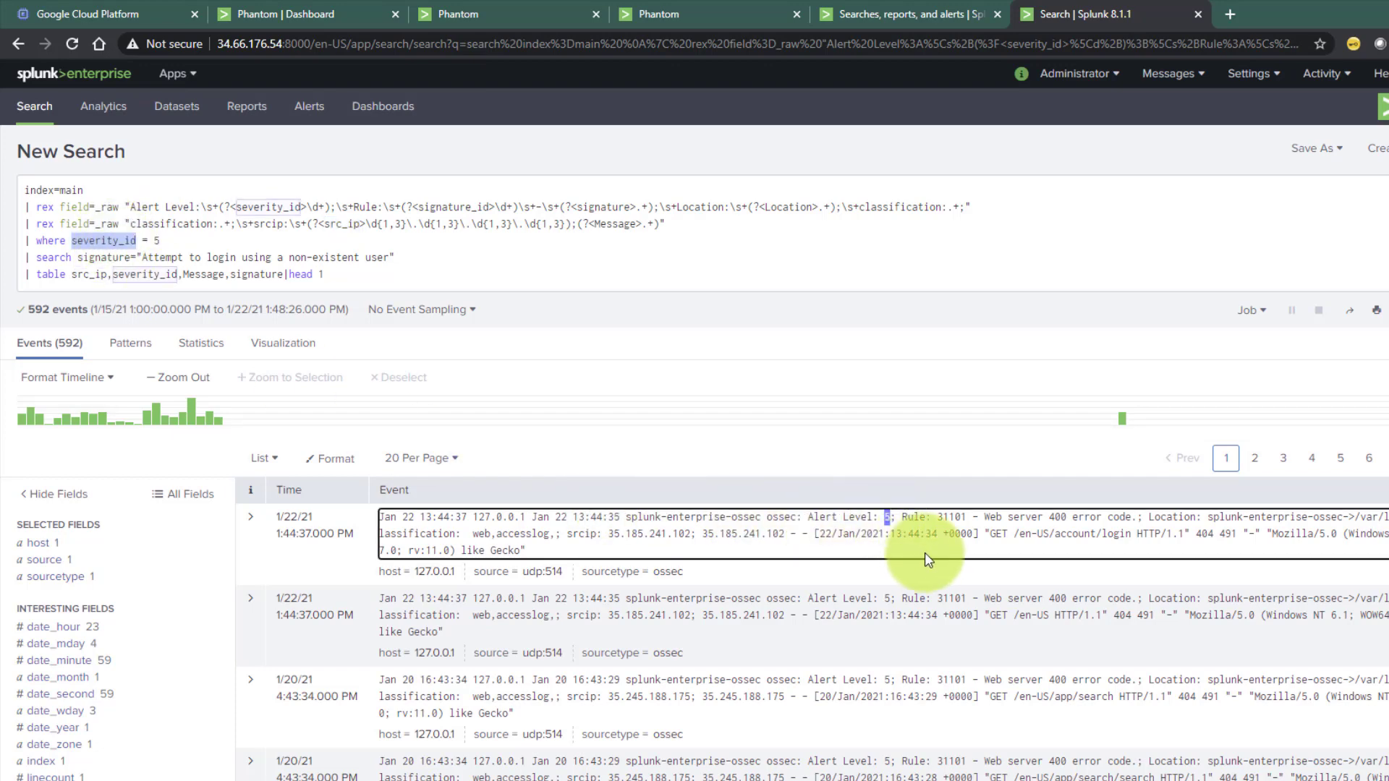
# View the value breakdowns of the extracted fields severity_id, signature and src_ip.
pyautogui.scroll(-4, 318, 633)
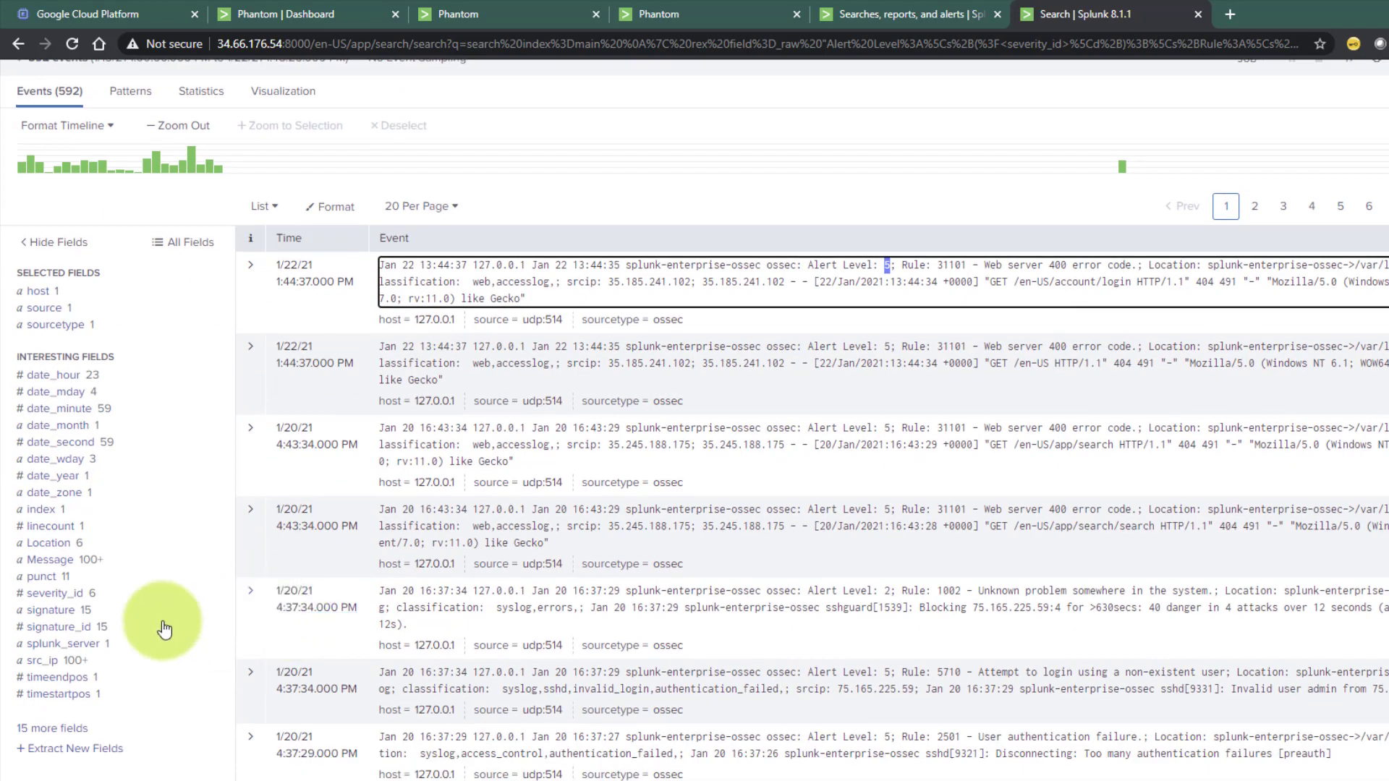
pyautogui.click(56, 592)
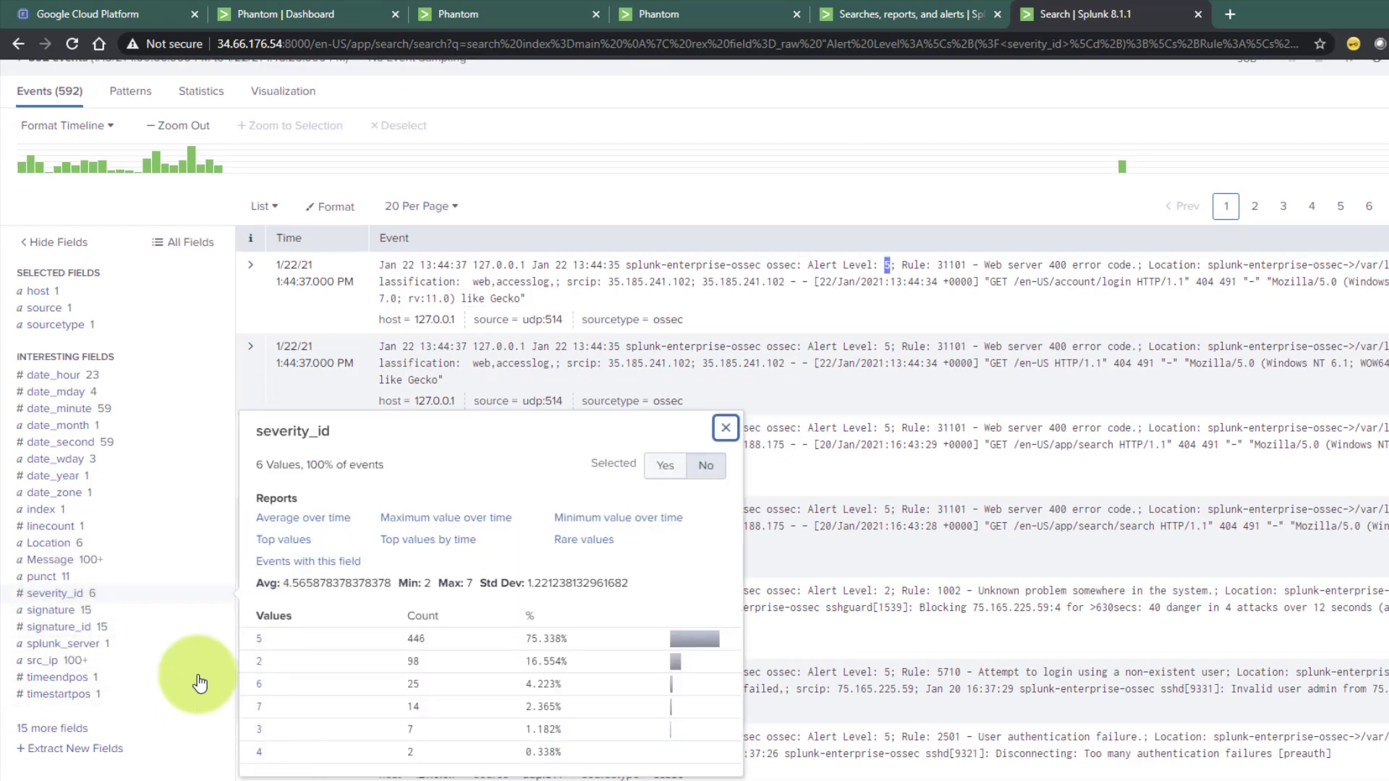
pyautogui.click(56, 610)
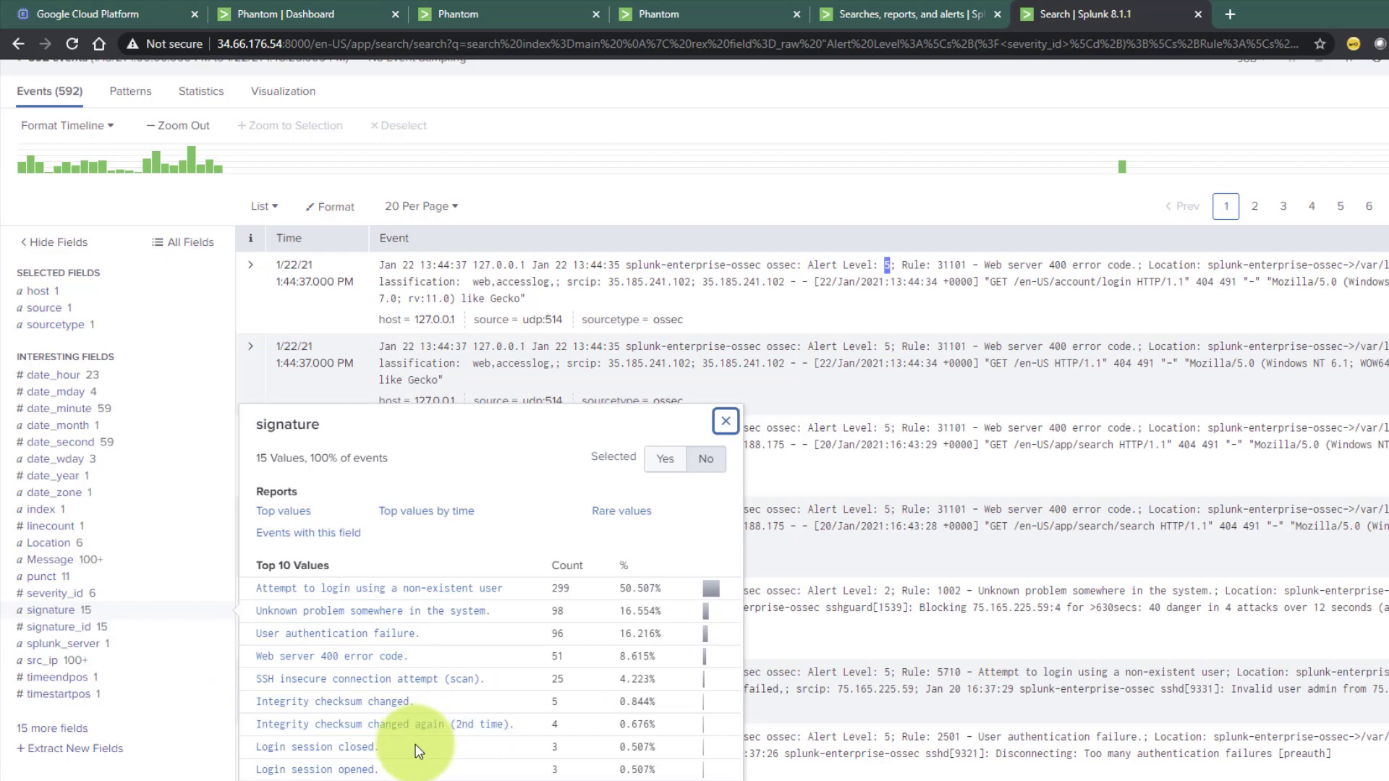
pyautogui.scroll(1, 415, 749)
pyautogui.click(42, 749)
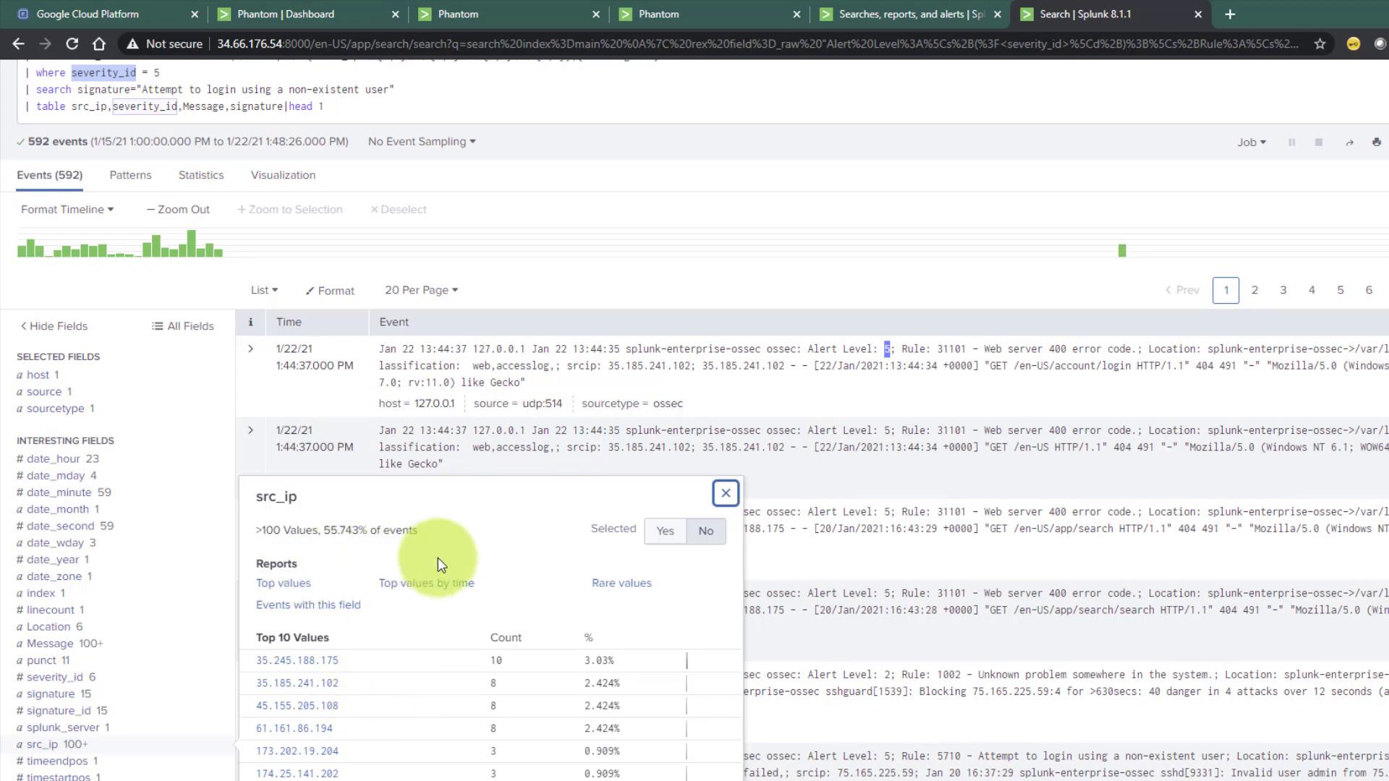
pyautogui.scroll(2, 405, 528)
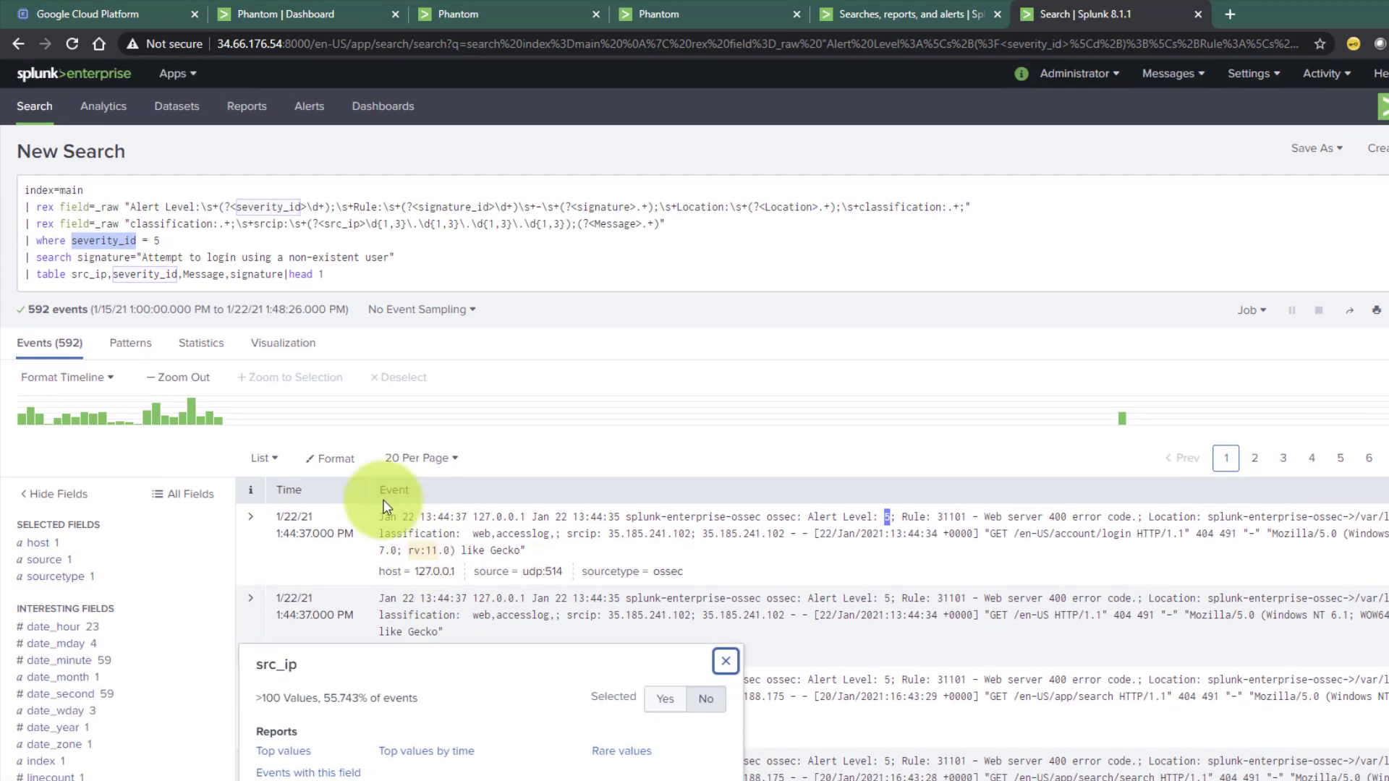
# Review the query's filters for severity_id 5 and the signature "Attempt to login using a non-existent user".
pyautogui.click(159, 240)
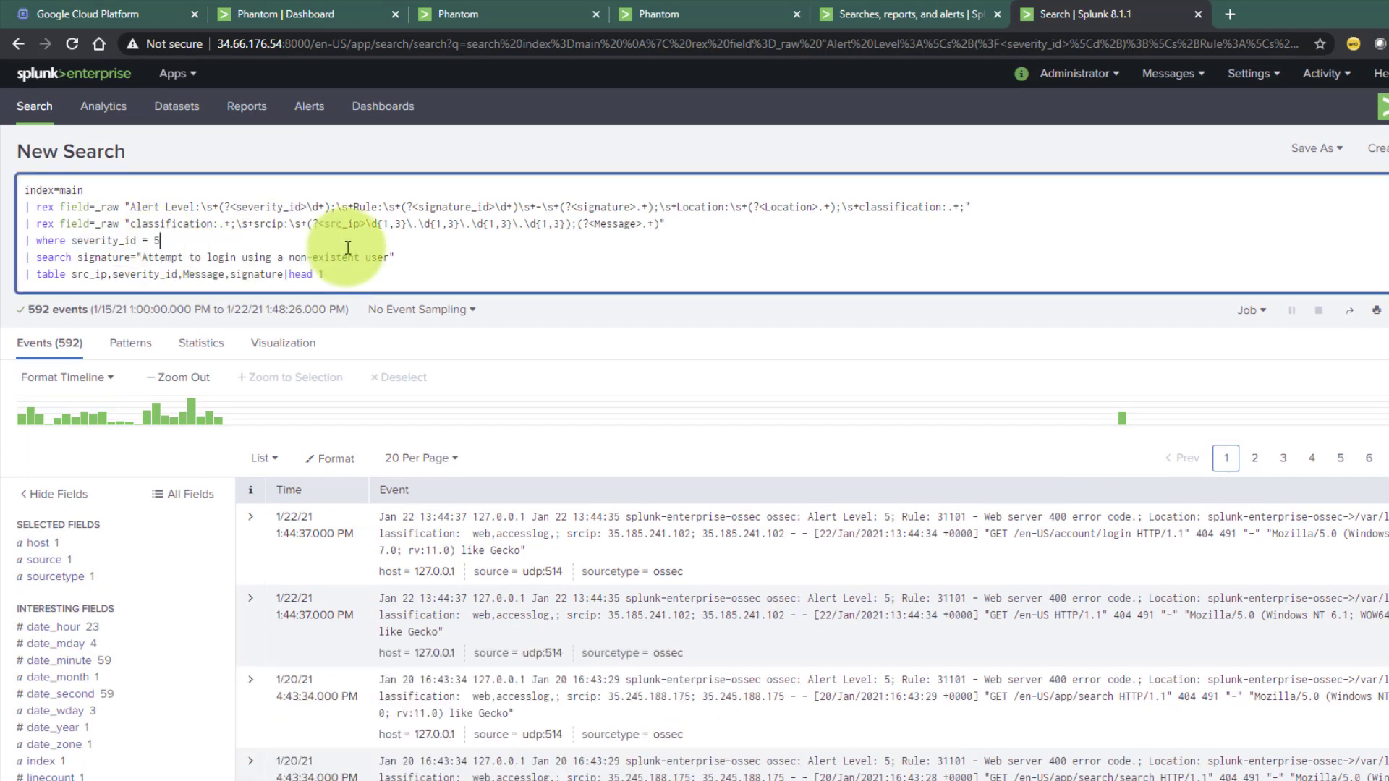
pyautogui.doubleClick(110, 242)
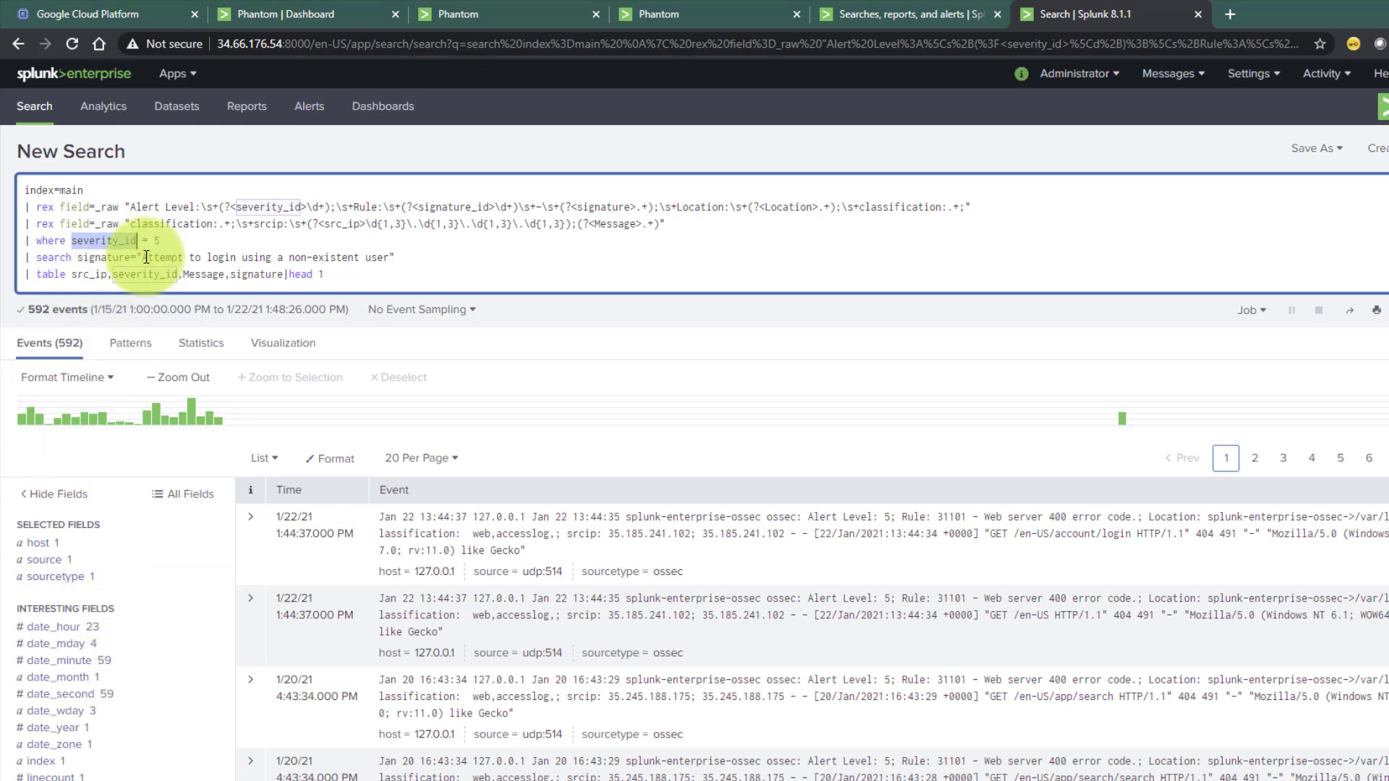
pyautogui.click(173, 258)
pyautogui.moveTo(173, 258); pyautogui.dragTo(389, 258)
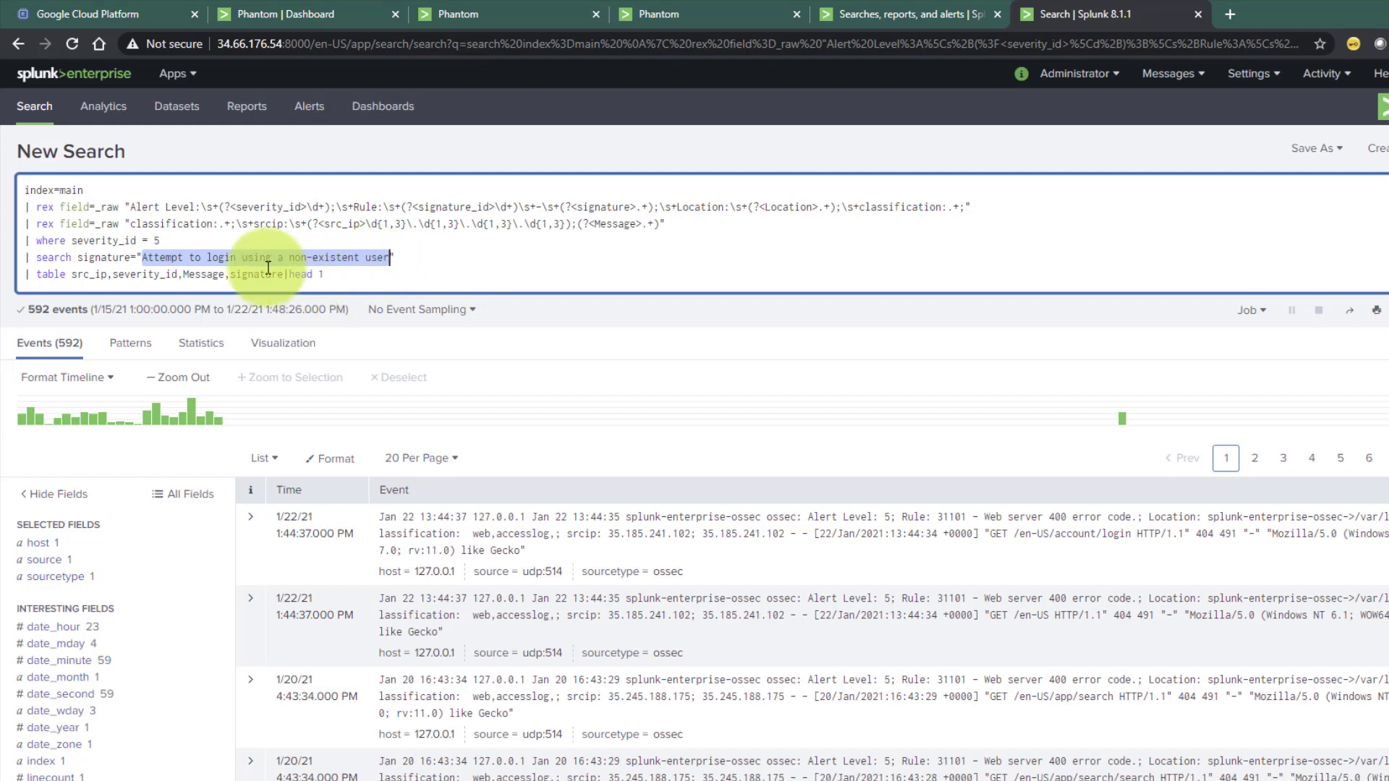
# Review the query's final line, which tables src_ip, severity_id, Message and signature with head 1, and look over the whole query.
pyautogui.moveTo(72, 275); pyautogui.dragTo(105, 276)
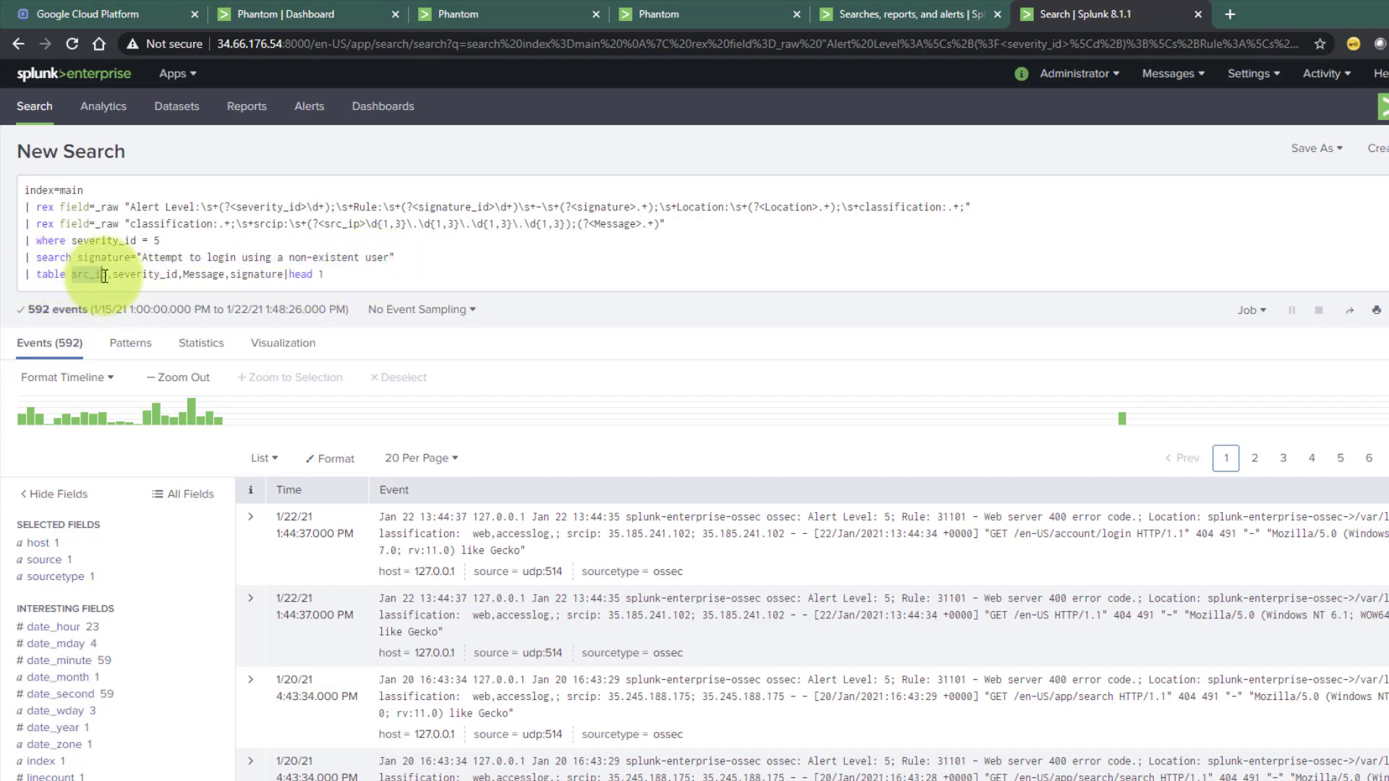
pyautogui.doubleClick(145, 276)
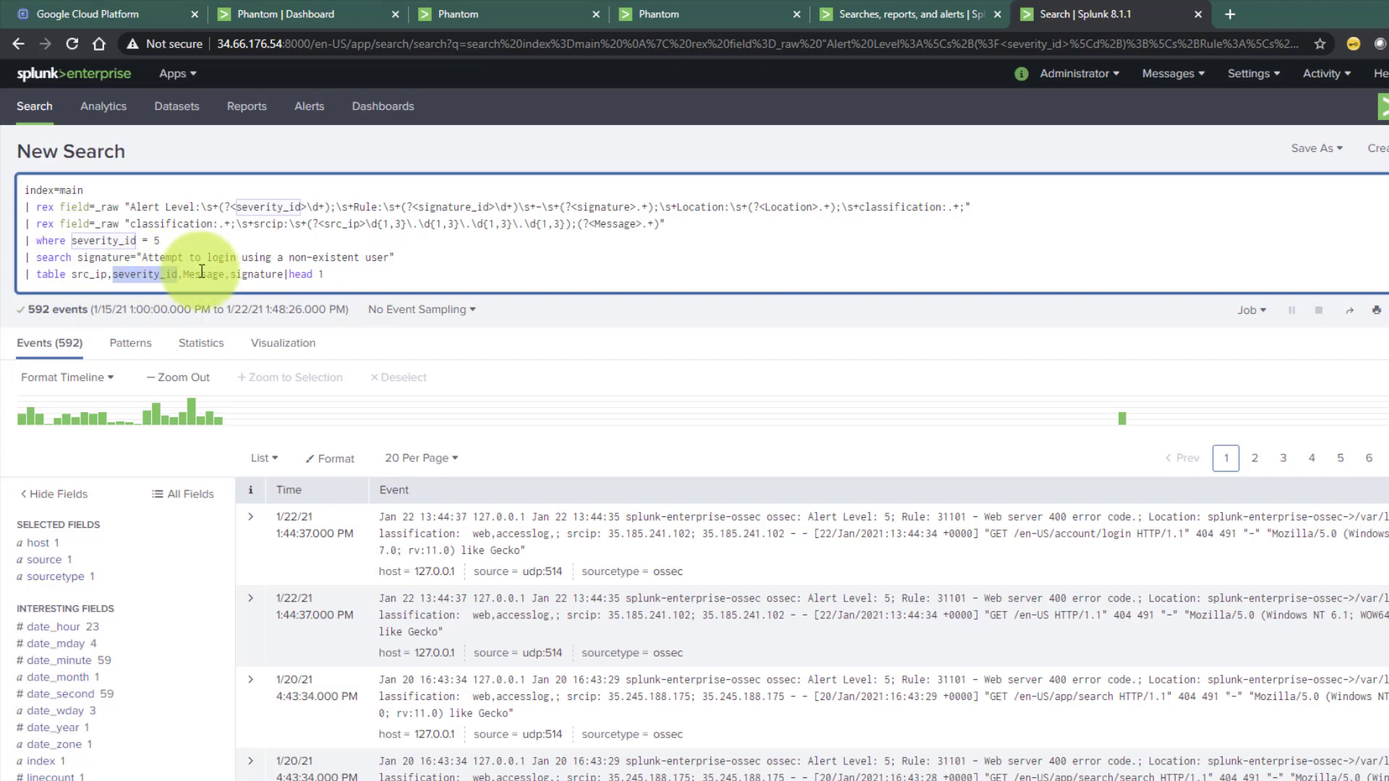
pyautogui.doubleClick(203, 273)
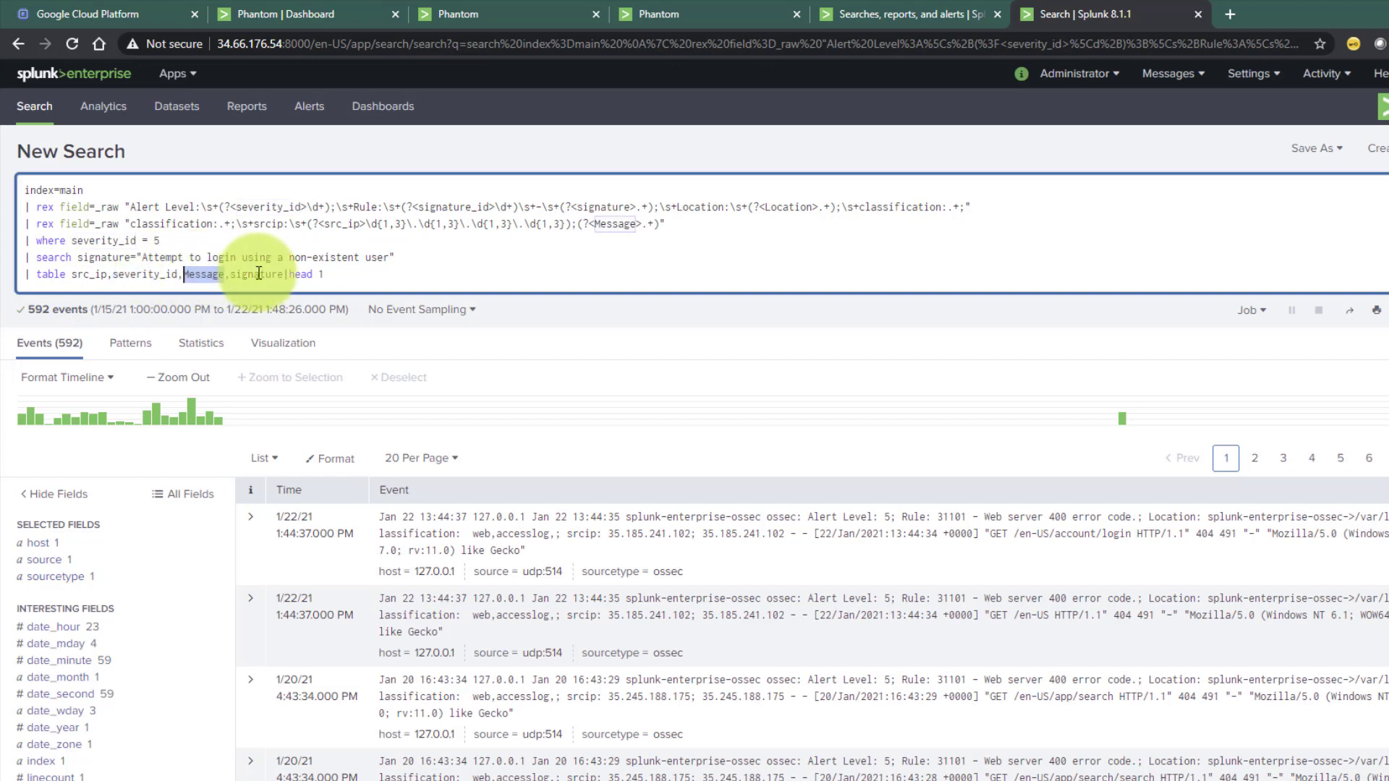
pyautogui.doubleClick(257, 274)
pyautogui.click(339, 281)
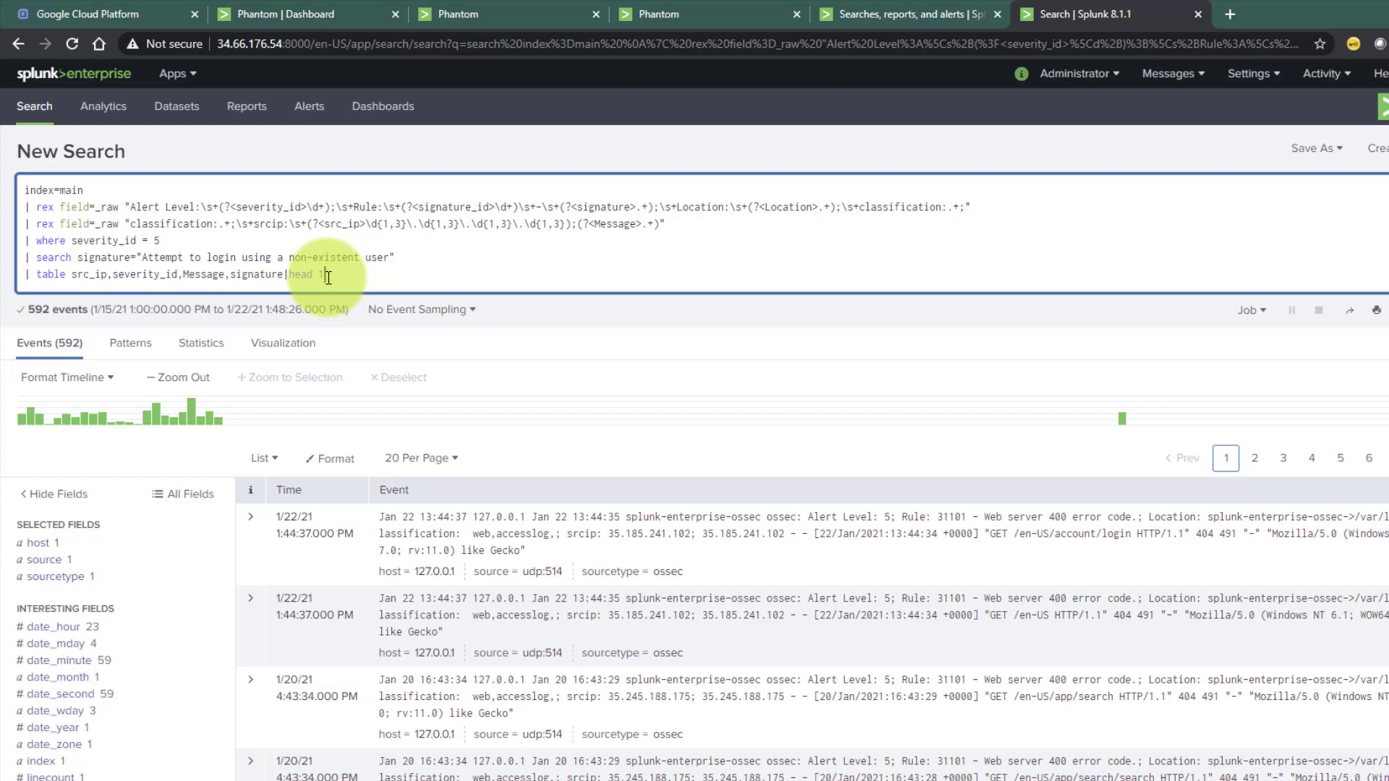
pyautogui.moveTo(328, 277); pyautogui.dragTo(22, 192)
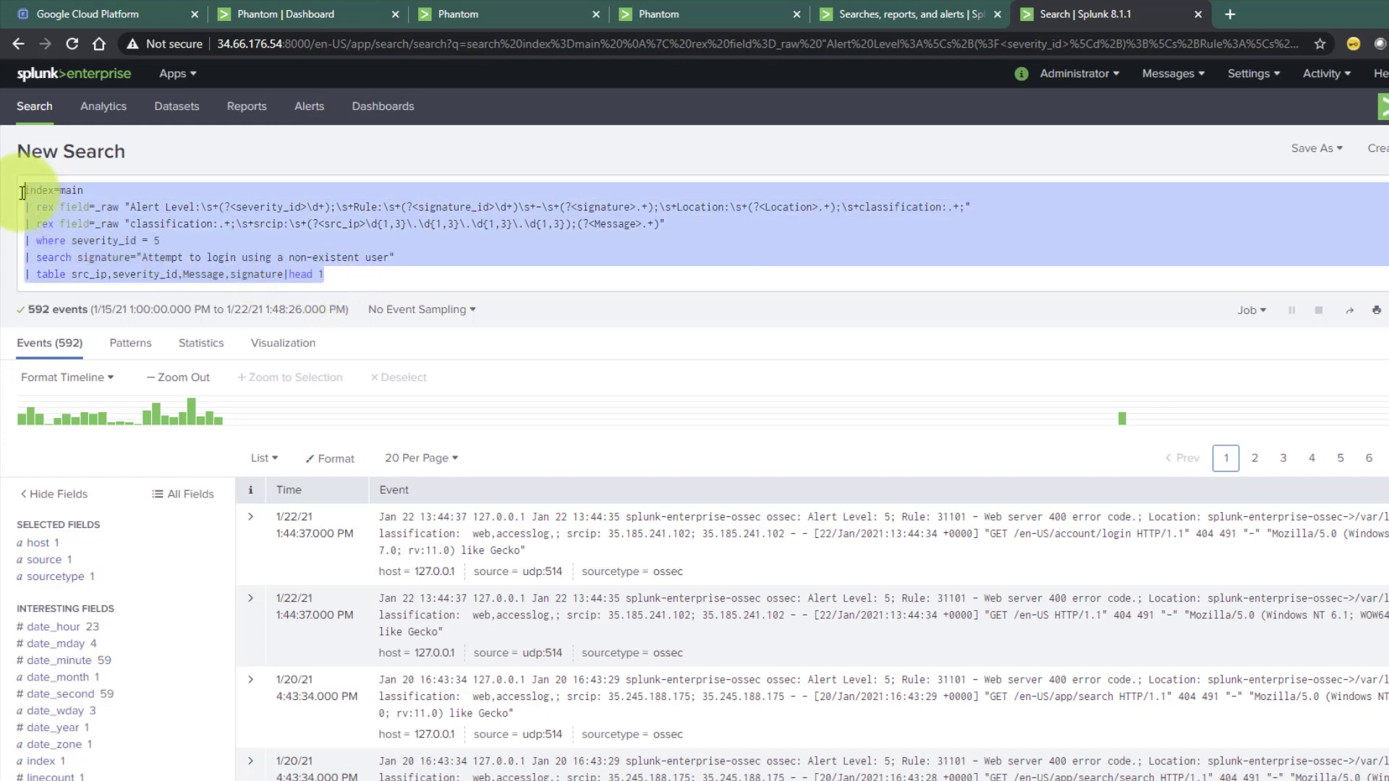
pyautogui.click(418, 268)
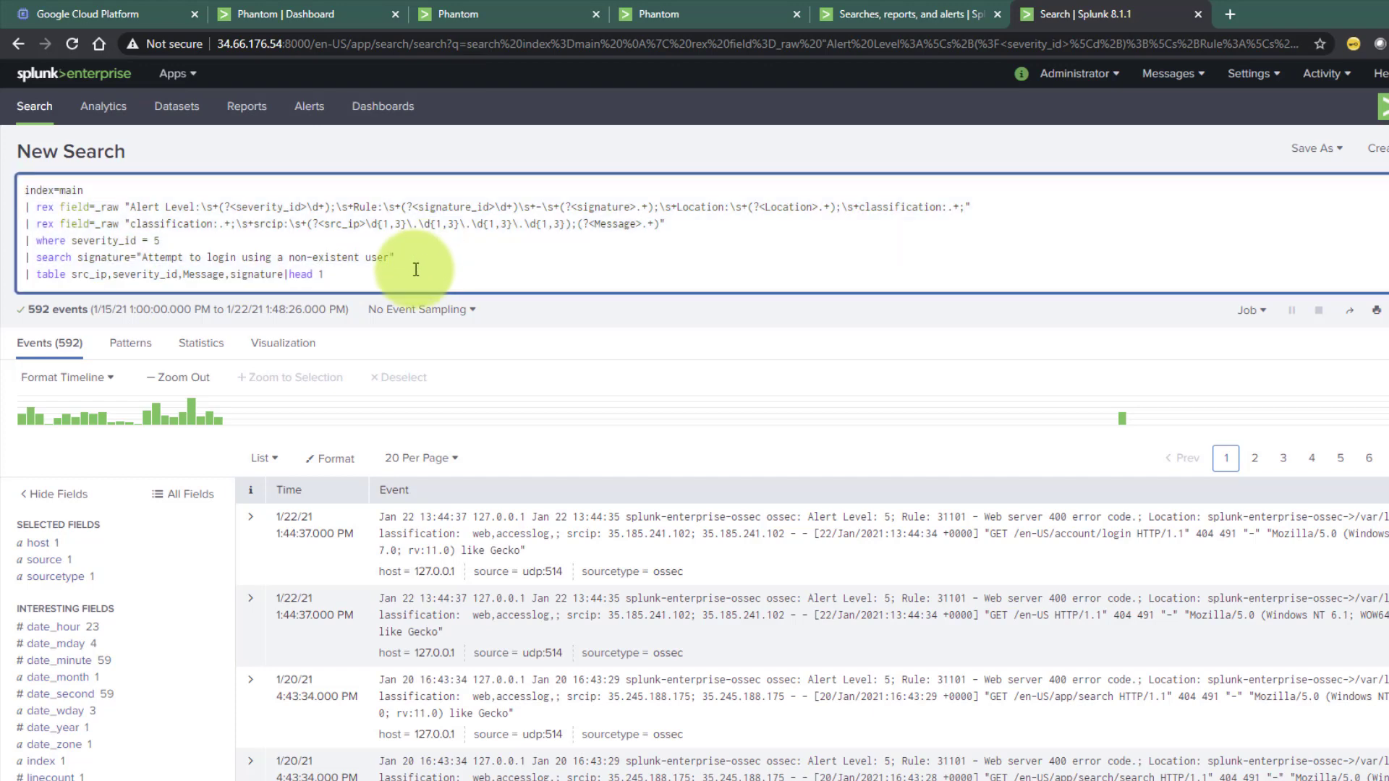
# Return to the event forwarding form, choose test_ss as the saved search and name the configuration ossec_event_fw.
pyautogui.click(888, 11)
pyautogui.click(991, 576)
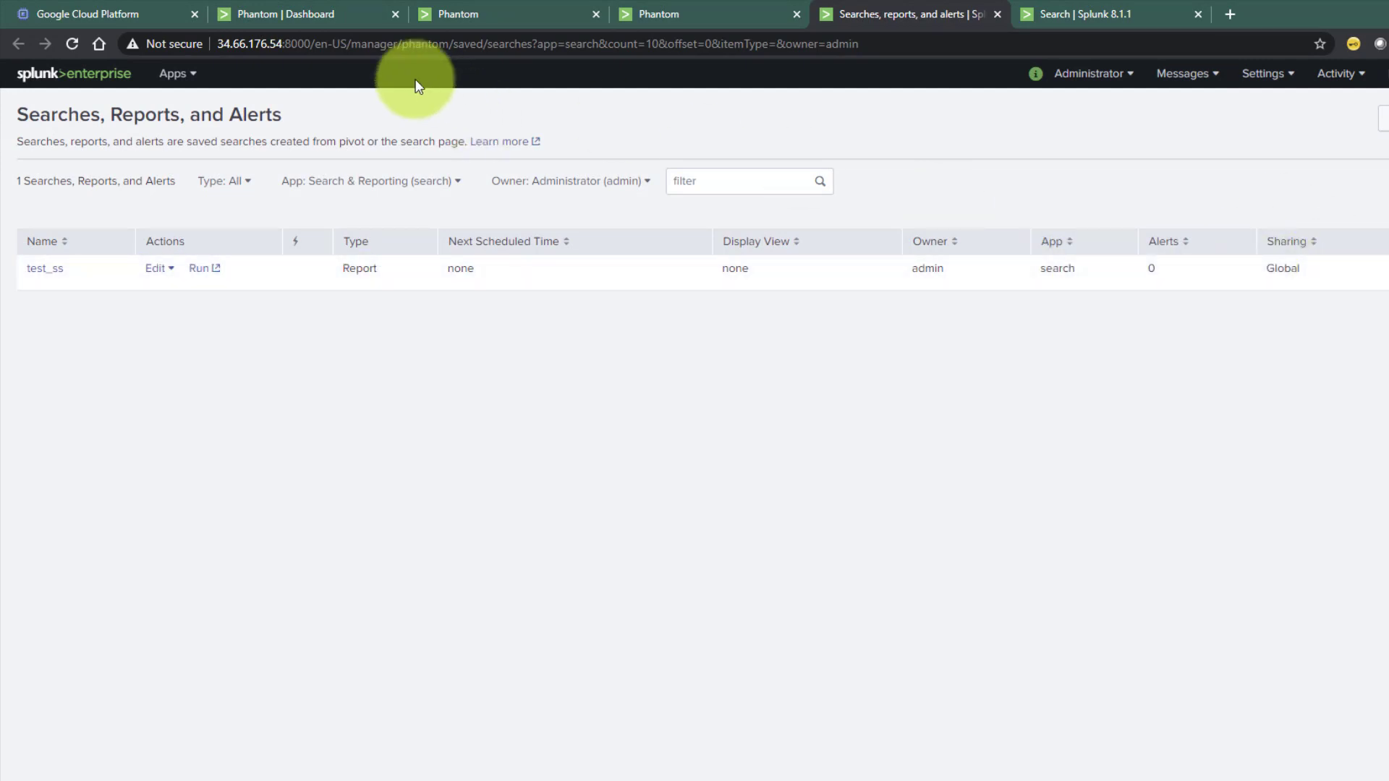
pyautogui.click(292, 12)
pyautogui.click(489, 14)
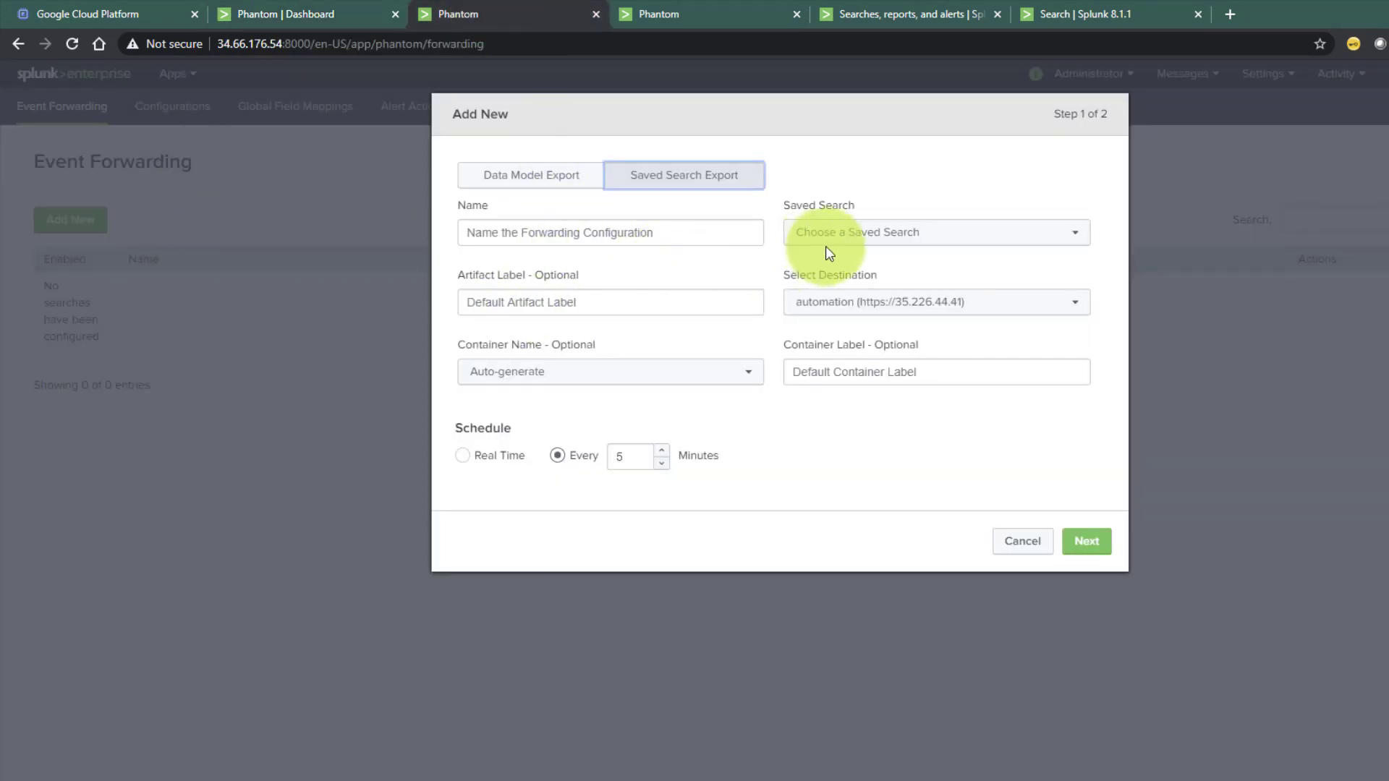
pyautogui.click(848, 244)
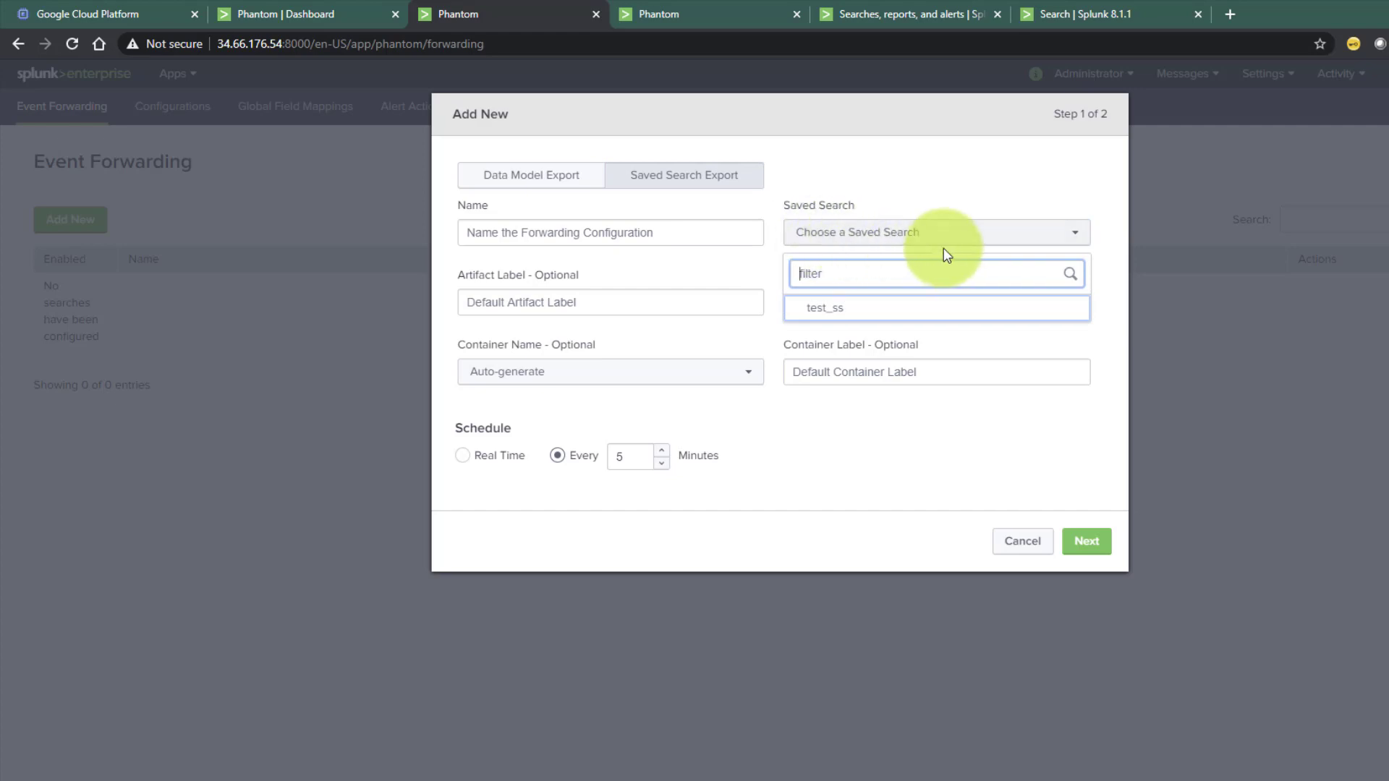
pyautogui.click(840, 311)
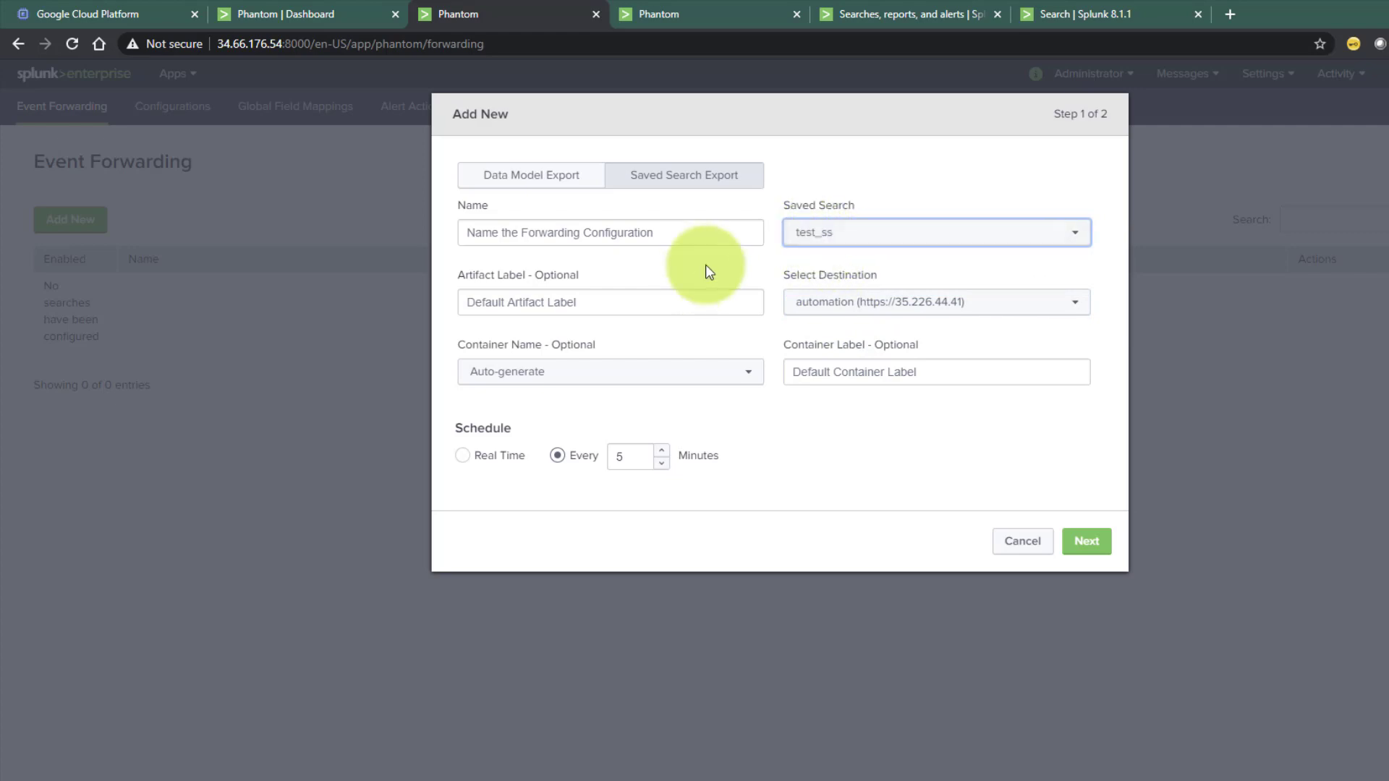
pyautogui.click(514, 239)
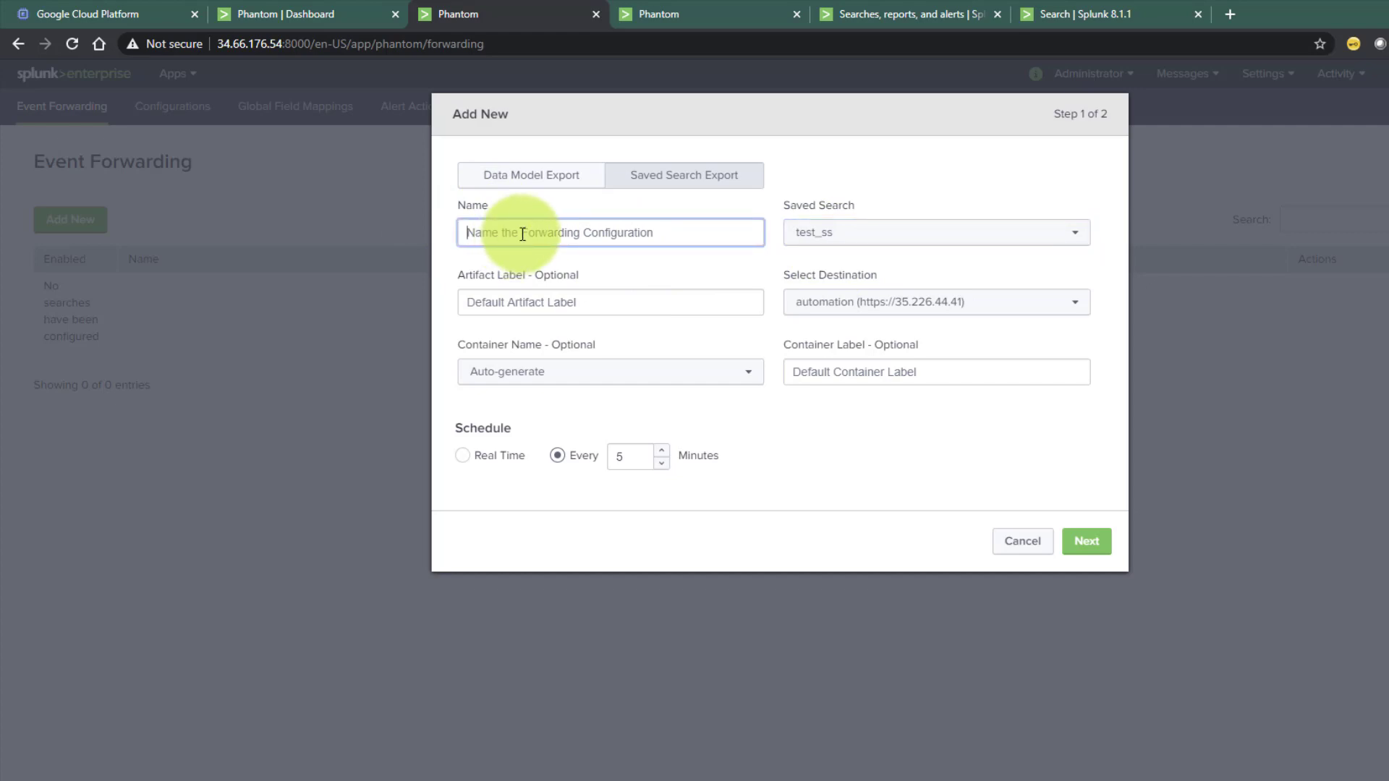
pyautogui.write('ossec_event_fw')
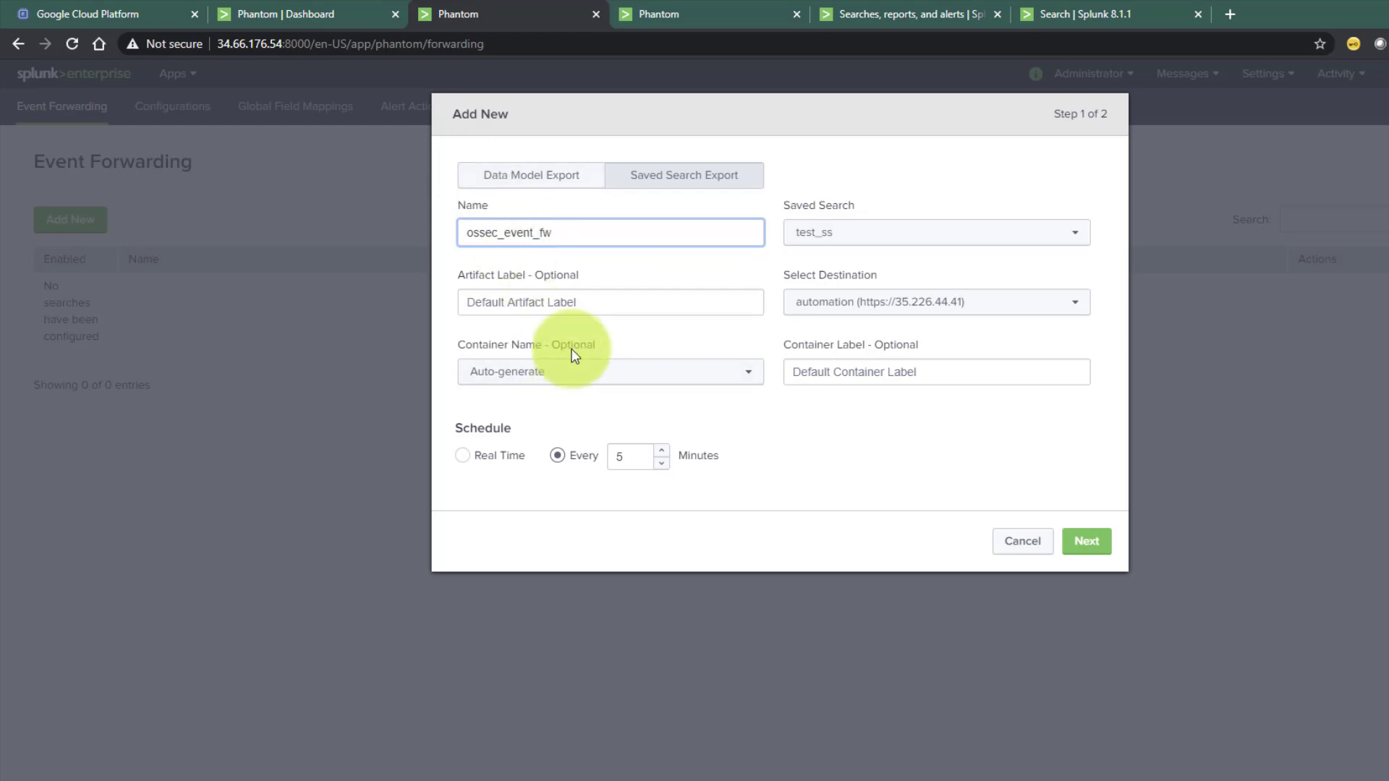
# Check the available destinations for the forwarding configuration and choose Auto-generate as the container name.
pyautogui.click(535, 309)
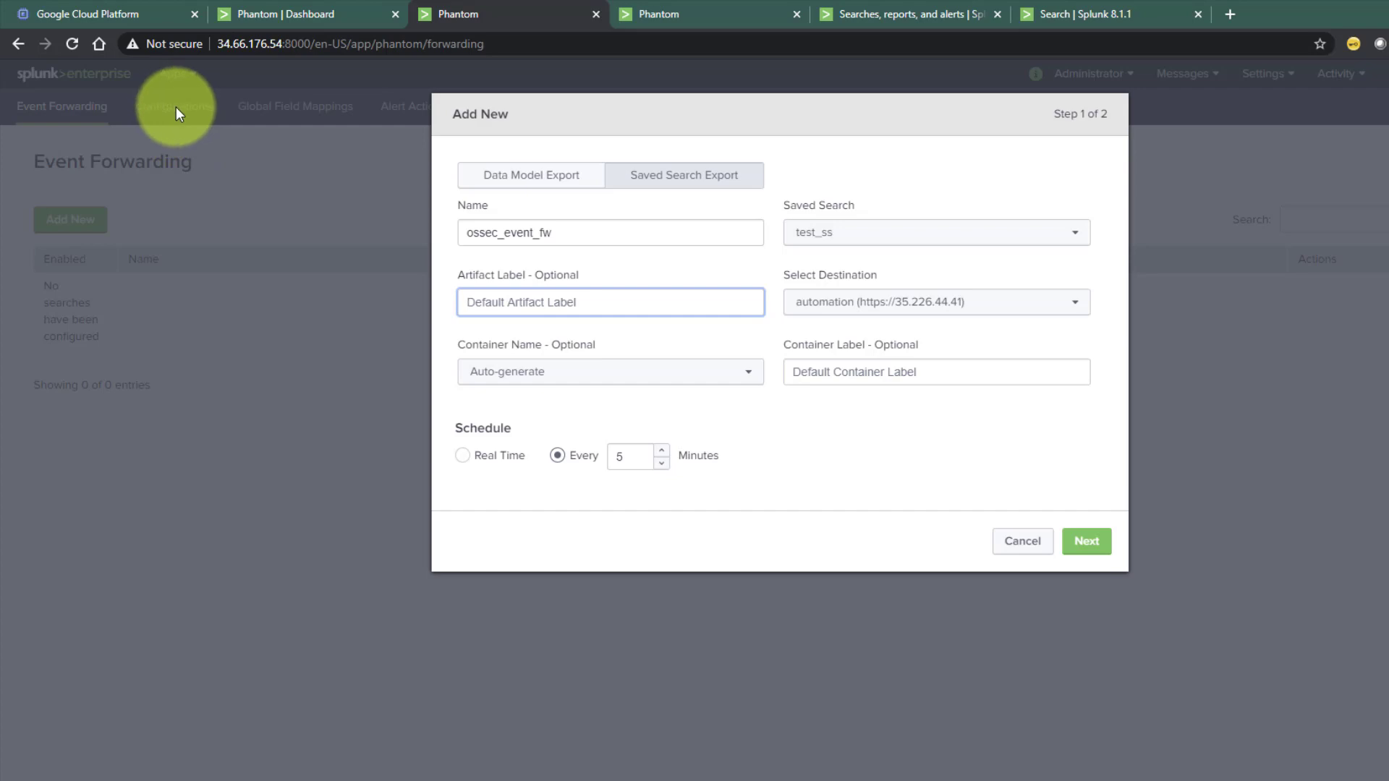
pyautogui.click(868, 314)
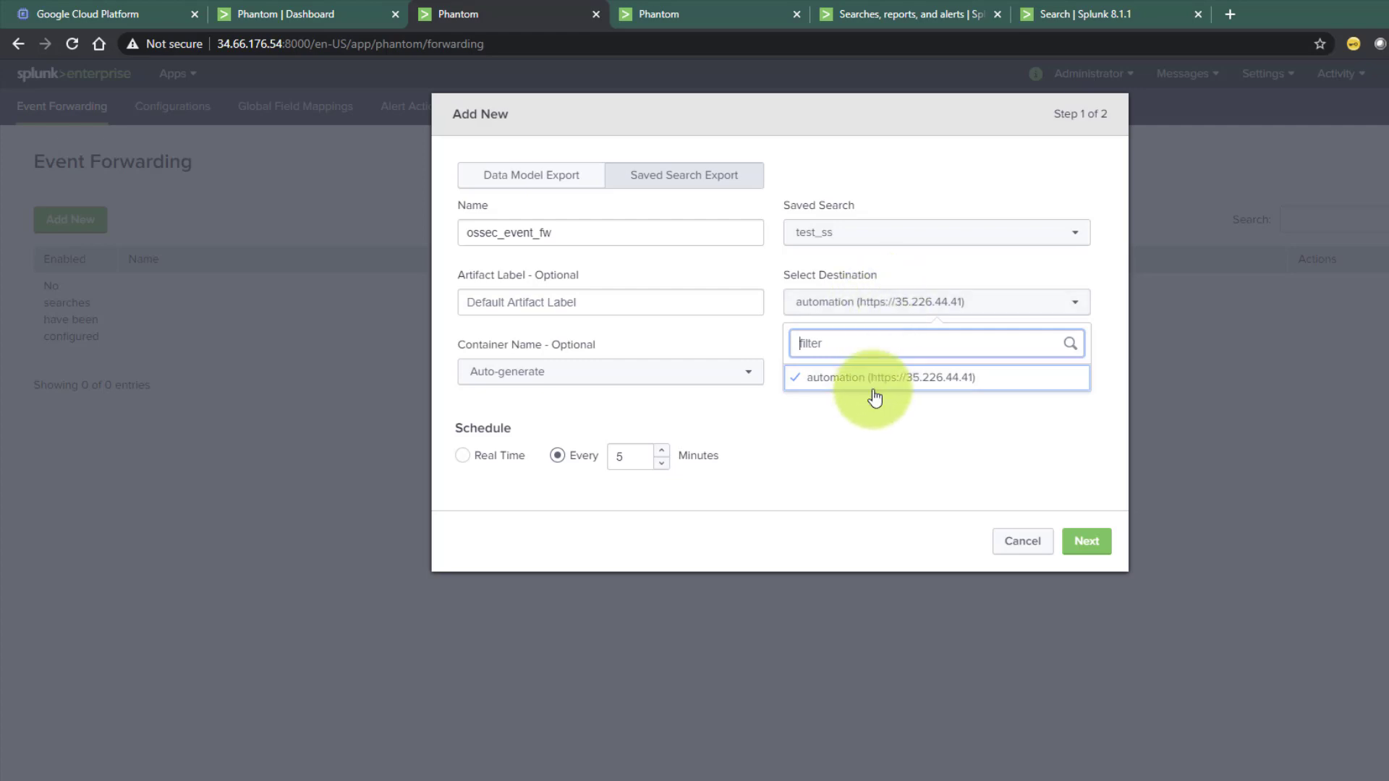
pyautogui.click(872, 422)
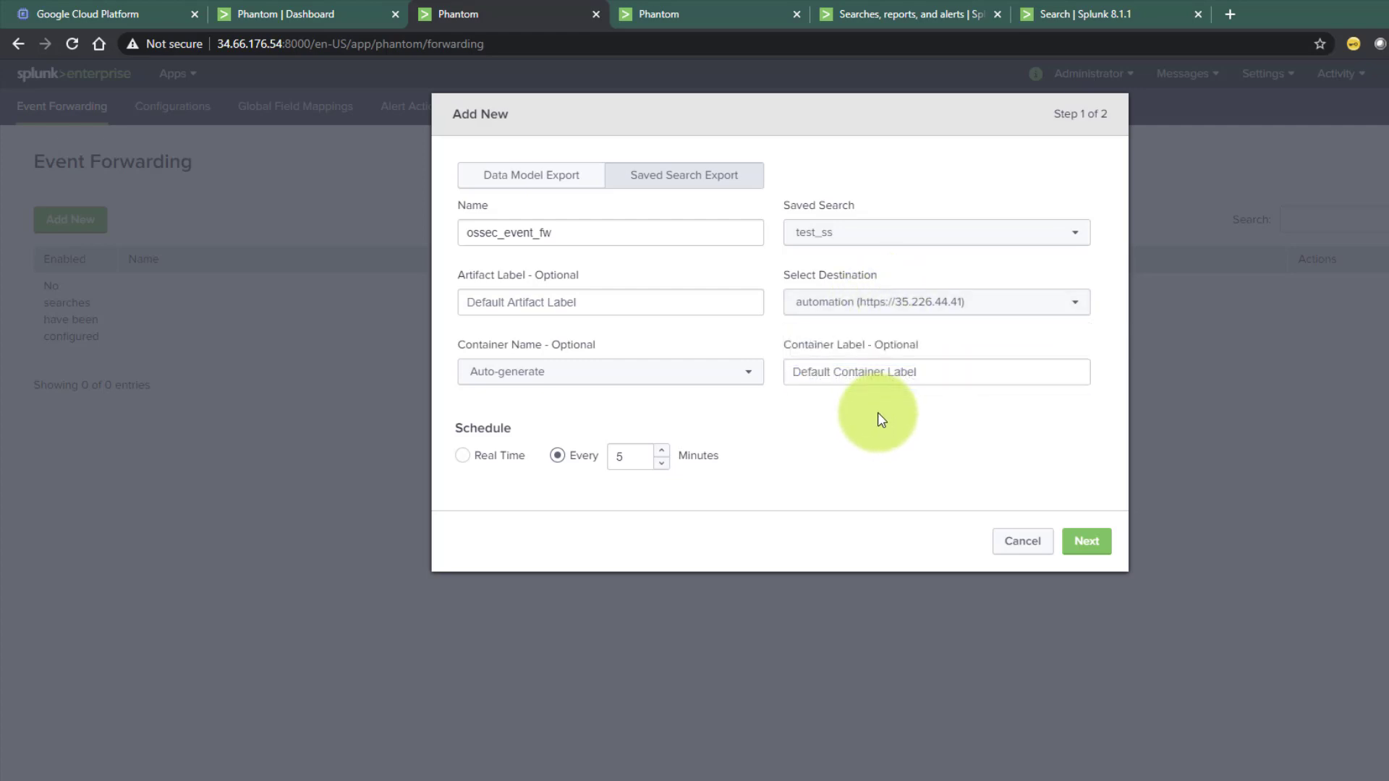
pyautogui.click(570, 373)
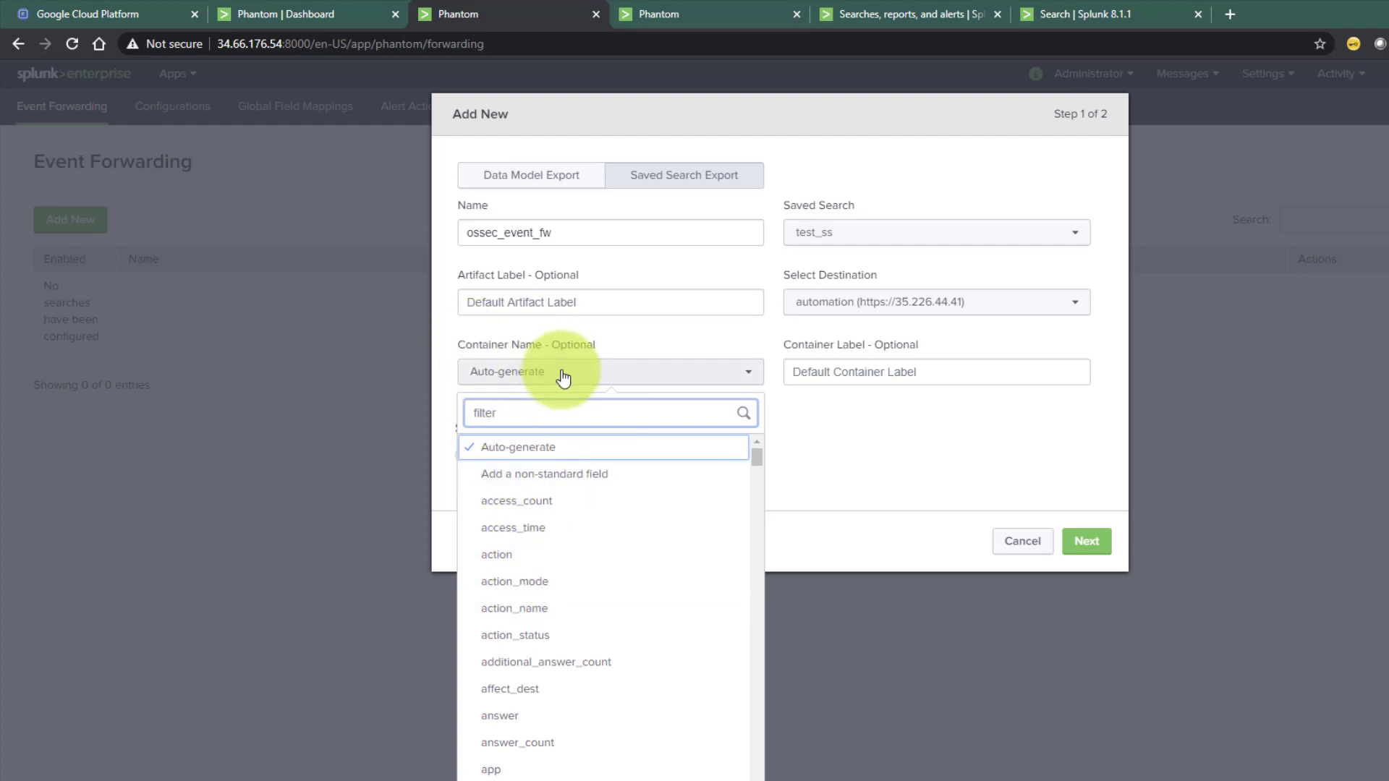
pyautogui.click(532, 454)
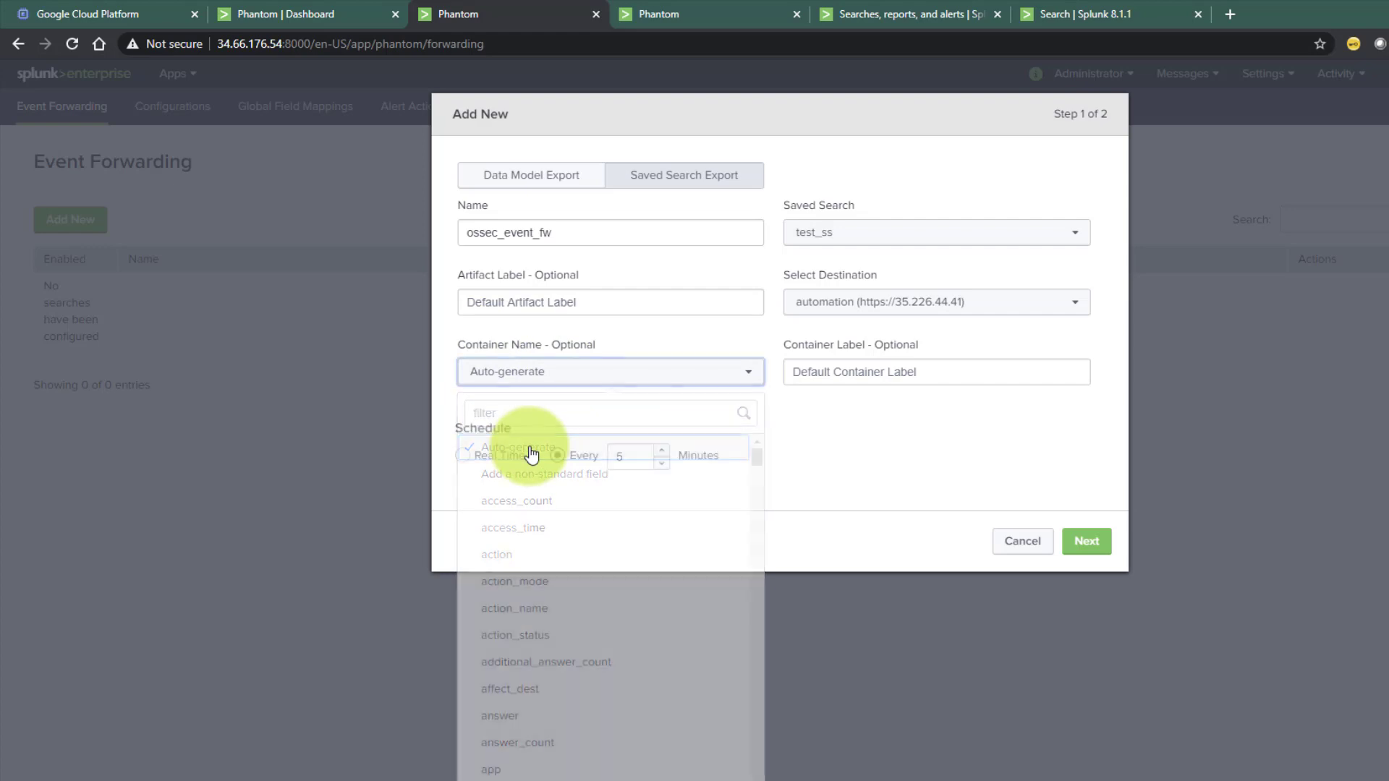
# Switch to the Phantom server and view the existing labels in its event label settings.
pyautogui.click(833, 369)
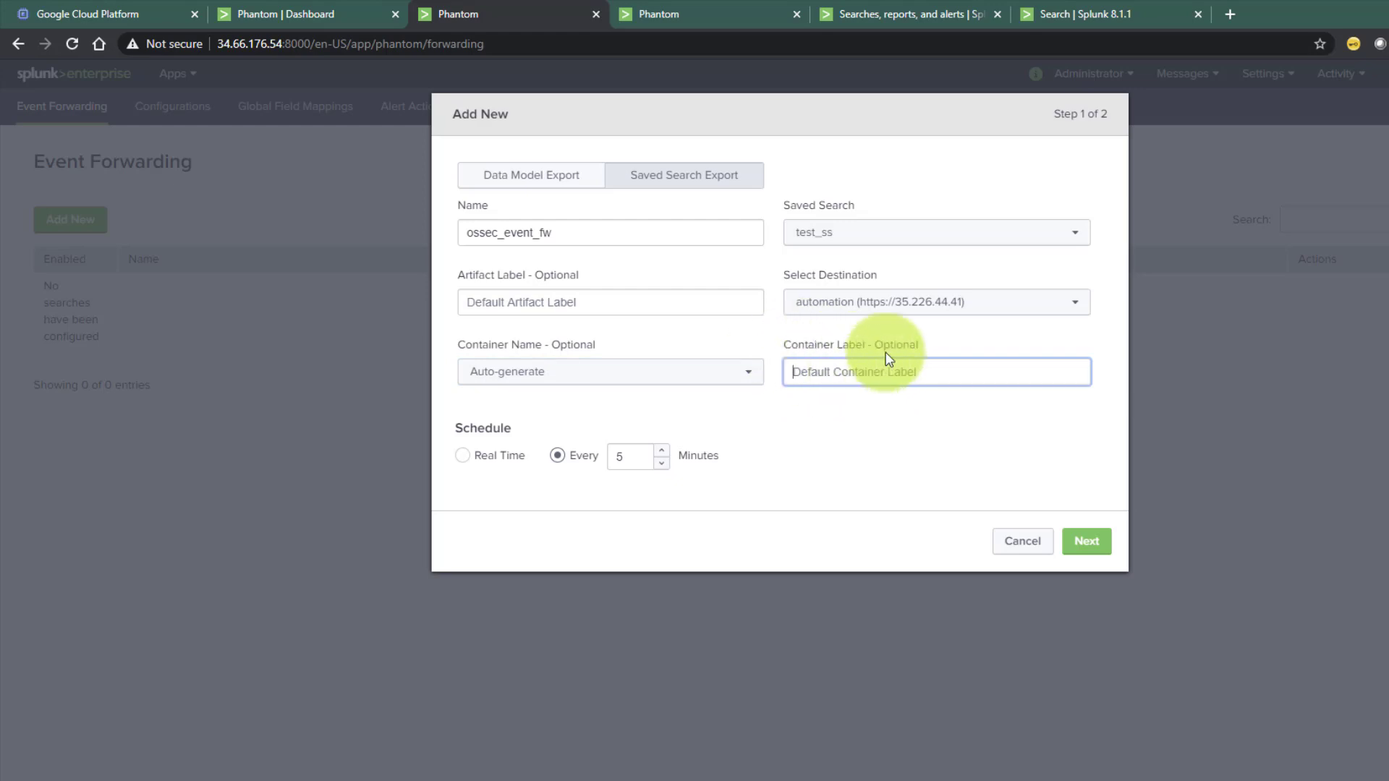
pyautogui.click(318, 15)
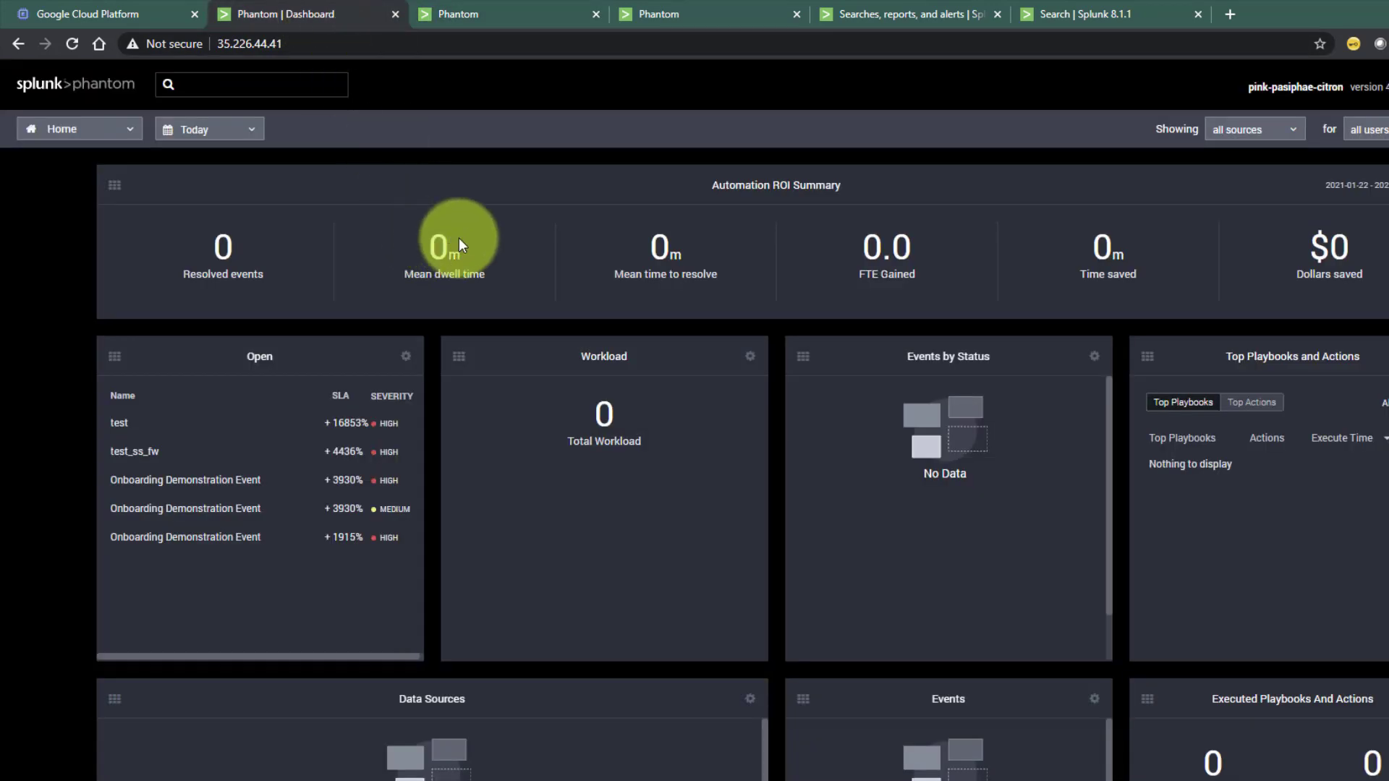
pyautogui.click(68, 136)
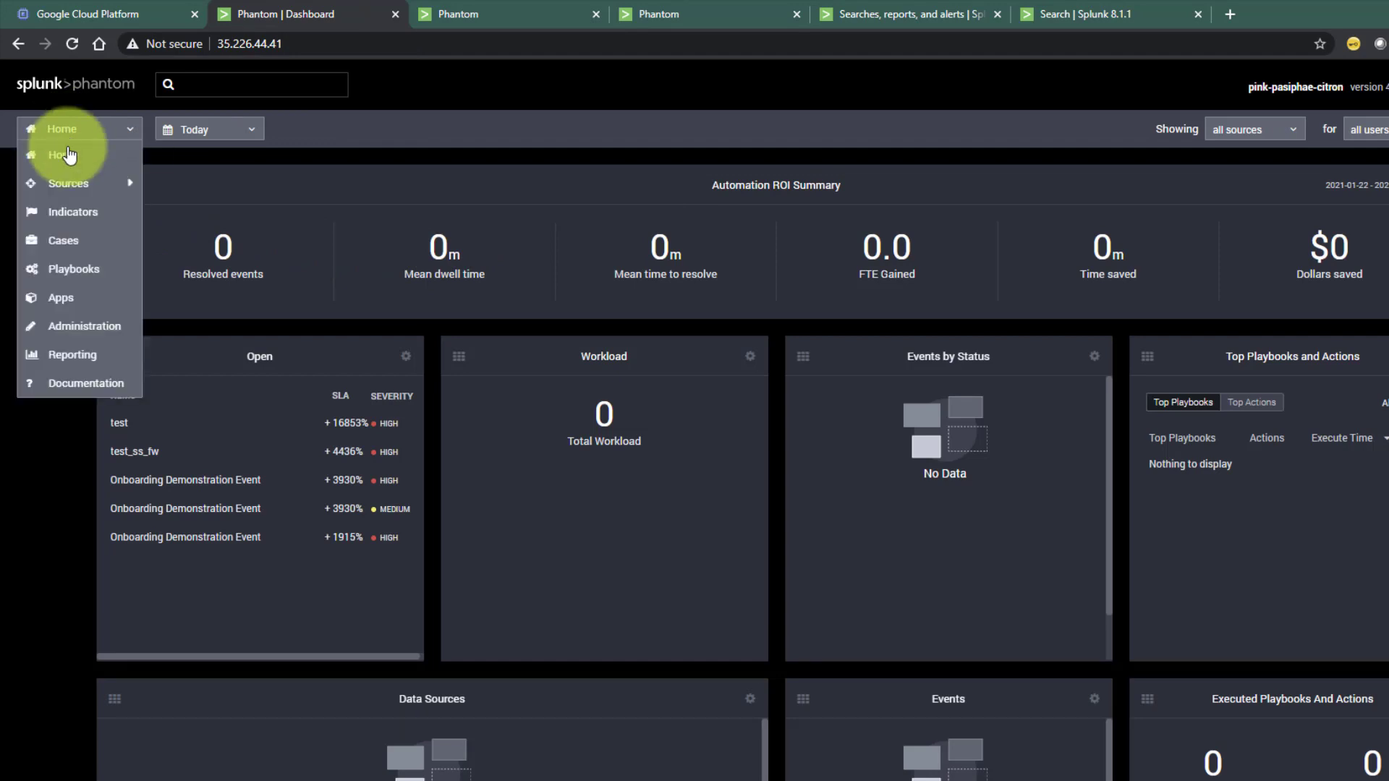
pyautogui.click(70, 335)
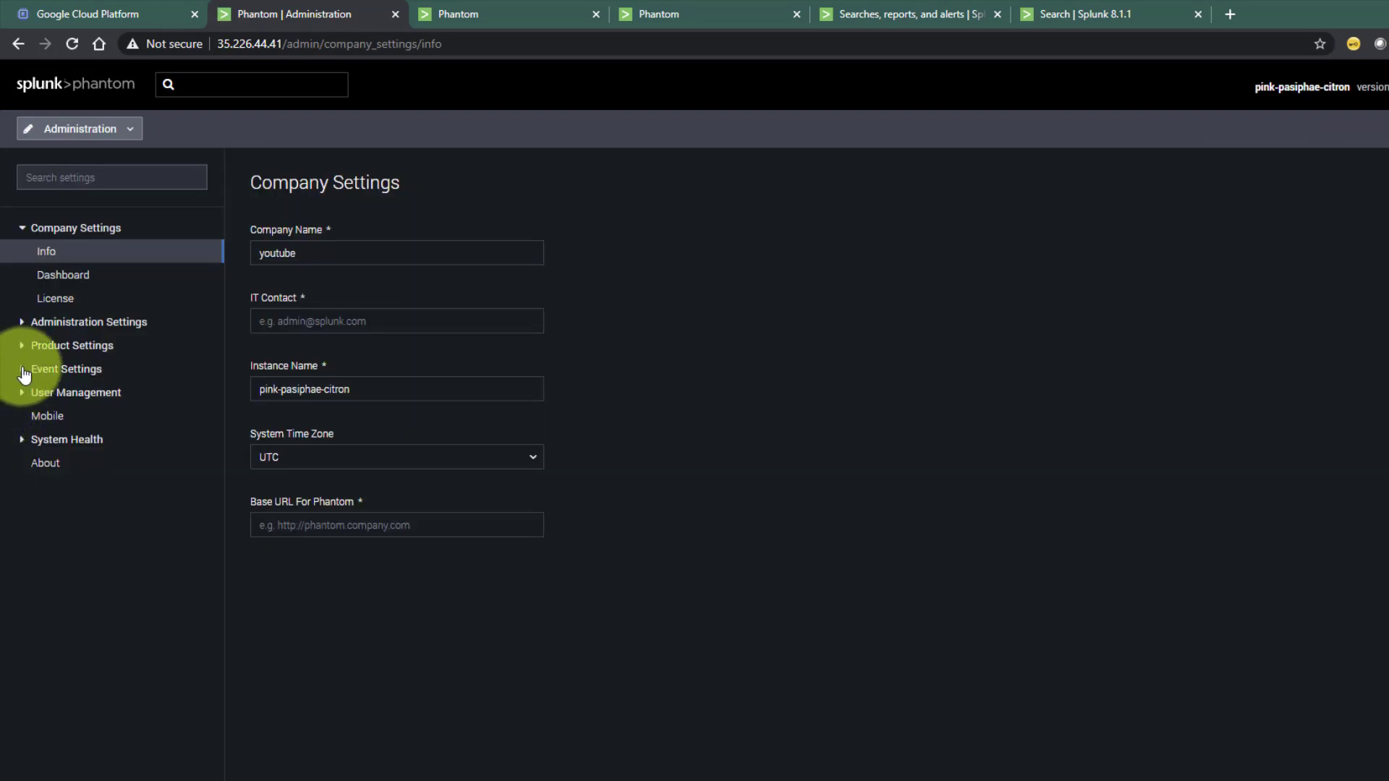
pyautogui.click(23, 372)
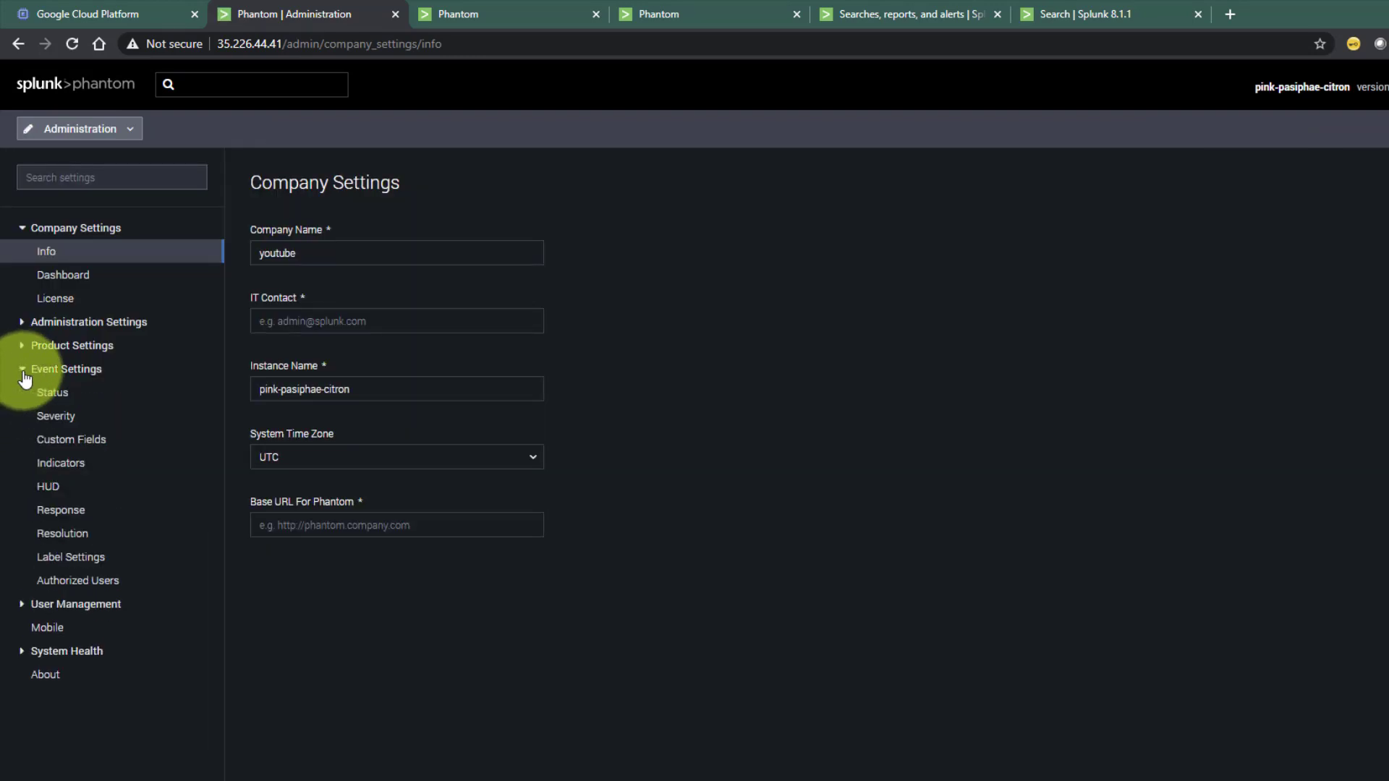
pyautogui.click(81, 564)
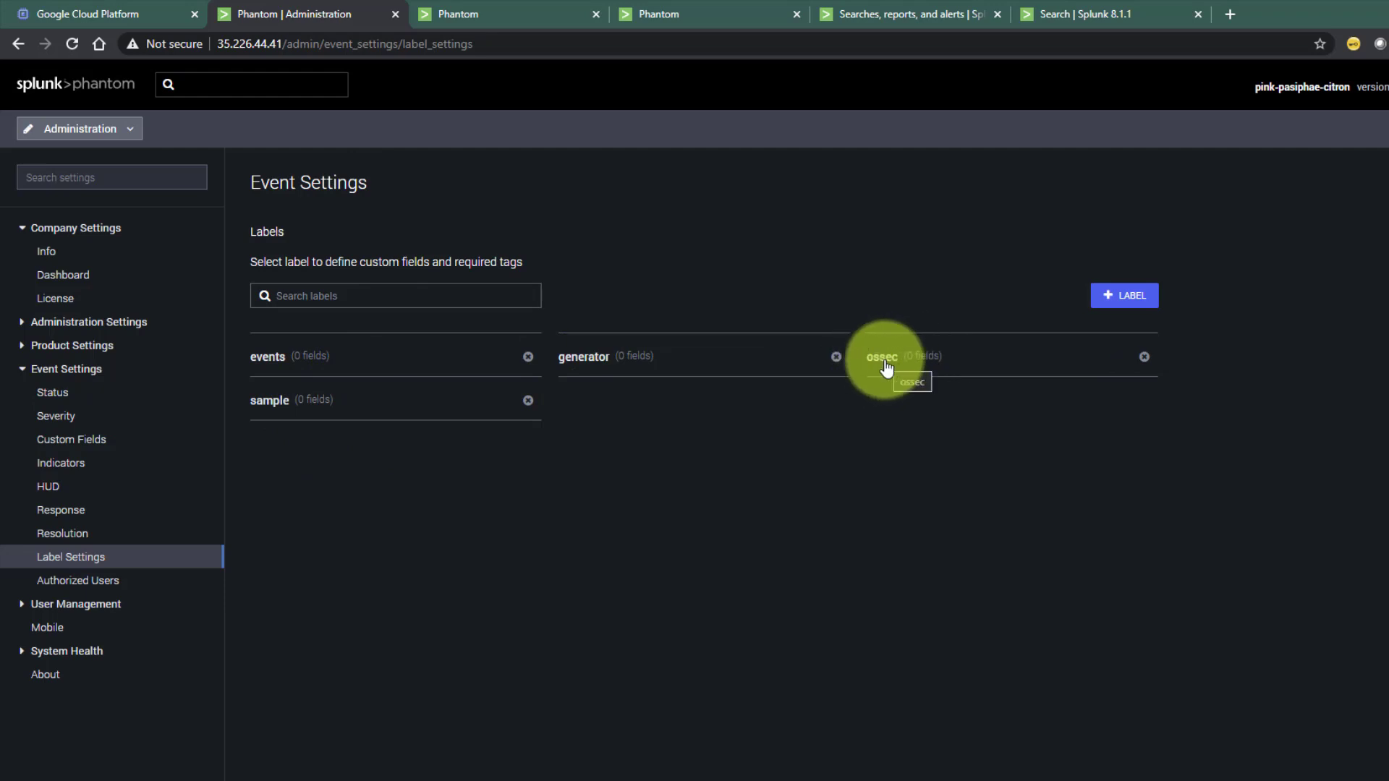
pyautogui.click(1126, 298)
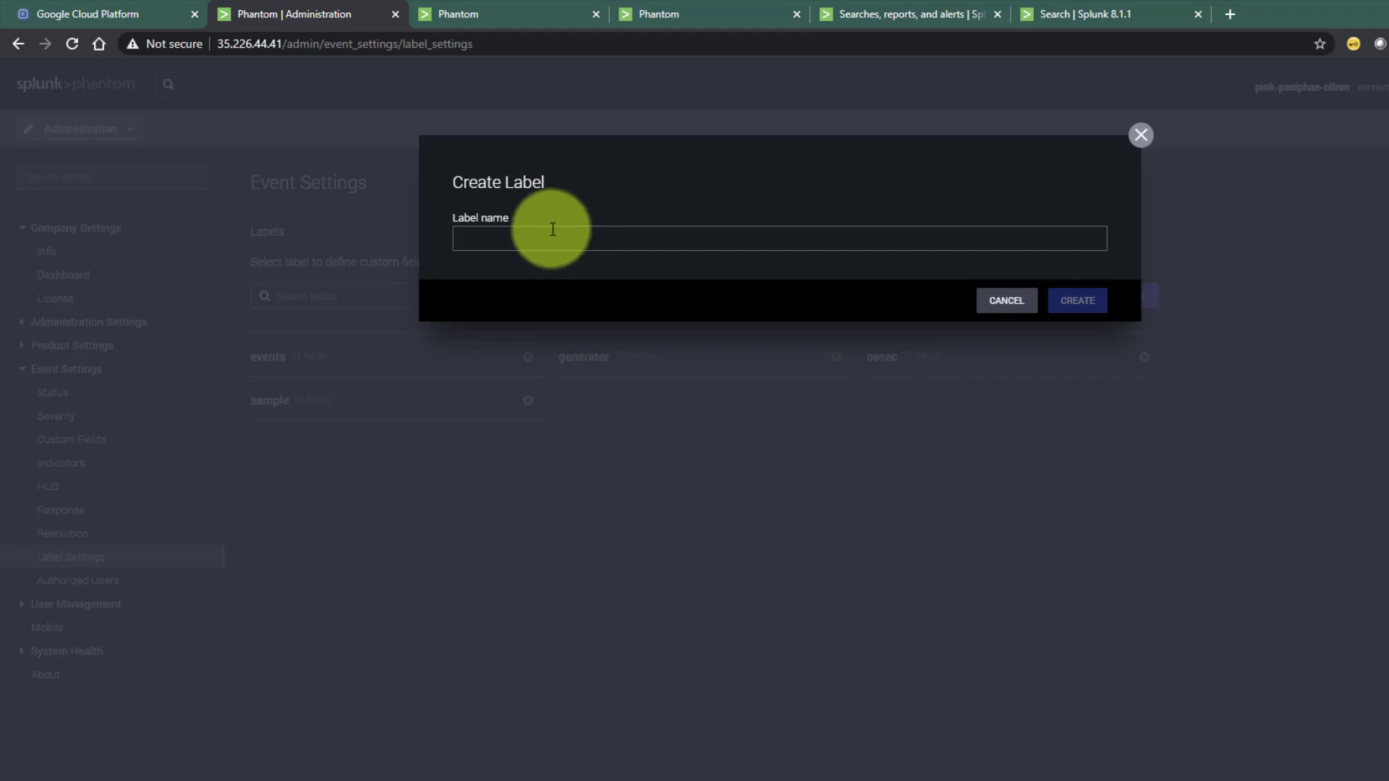
pyautogui.click(541, 241)
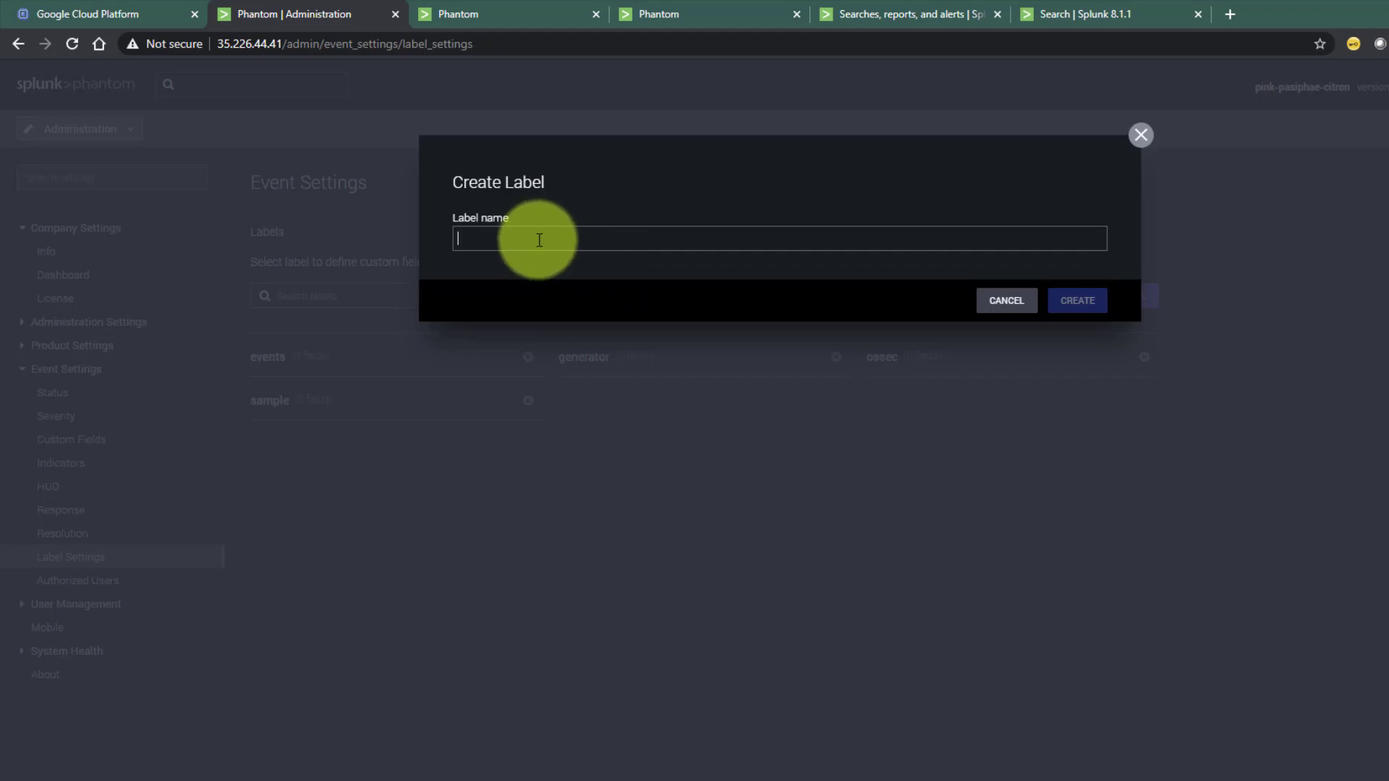
pyautogui.click(1003, 302)
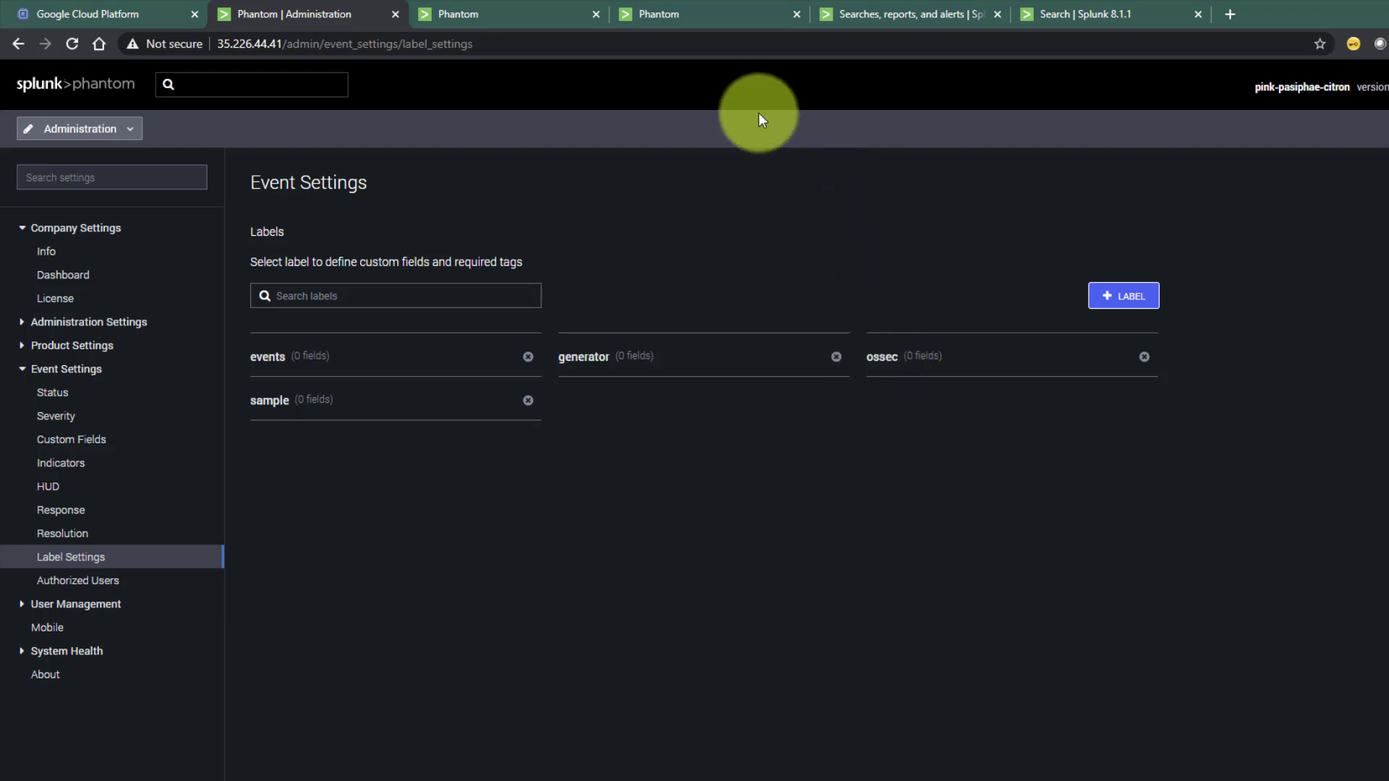
# Return to the forwarding form in Splunk, set the container label to ossec and continue to the field mapping.
pyautogui.click(512, 13)
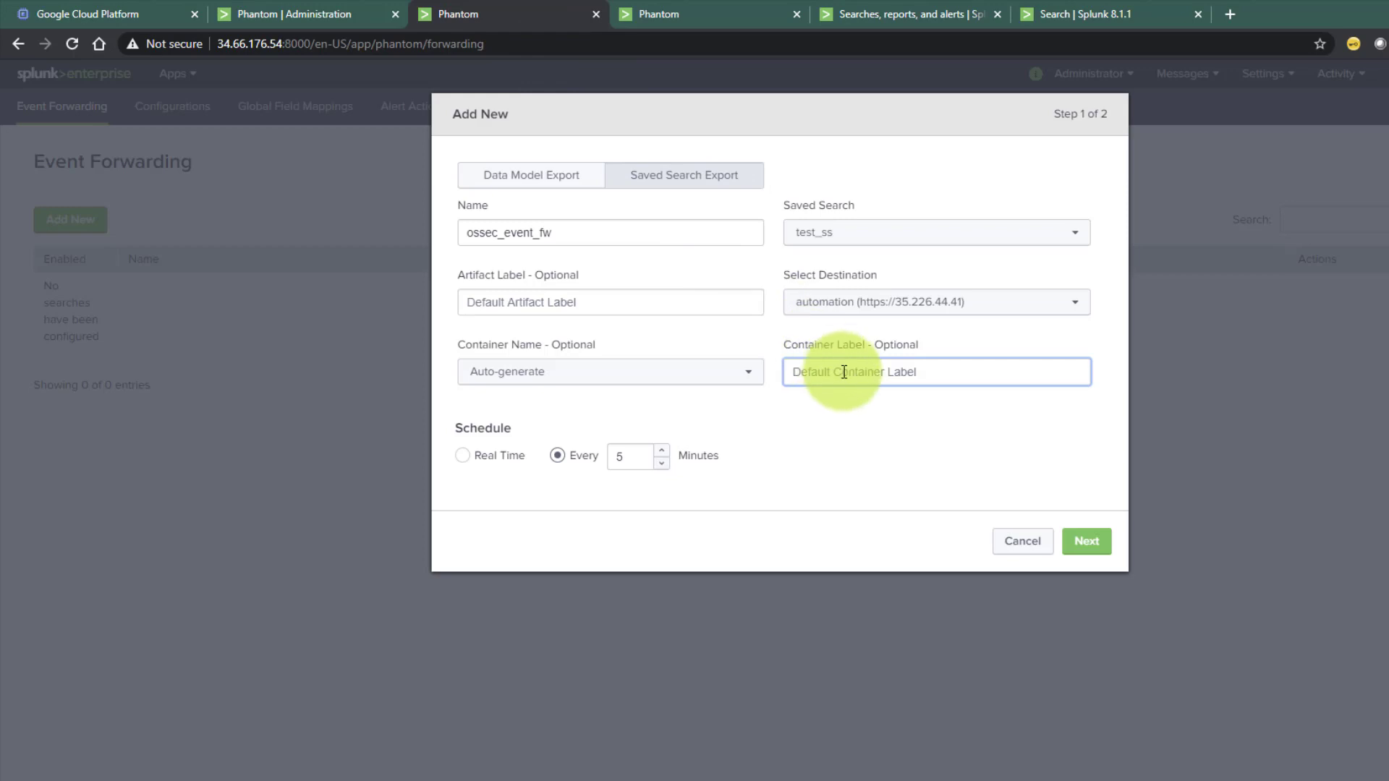
pyautogui.write('ossec')
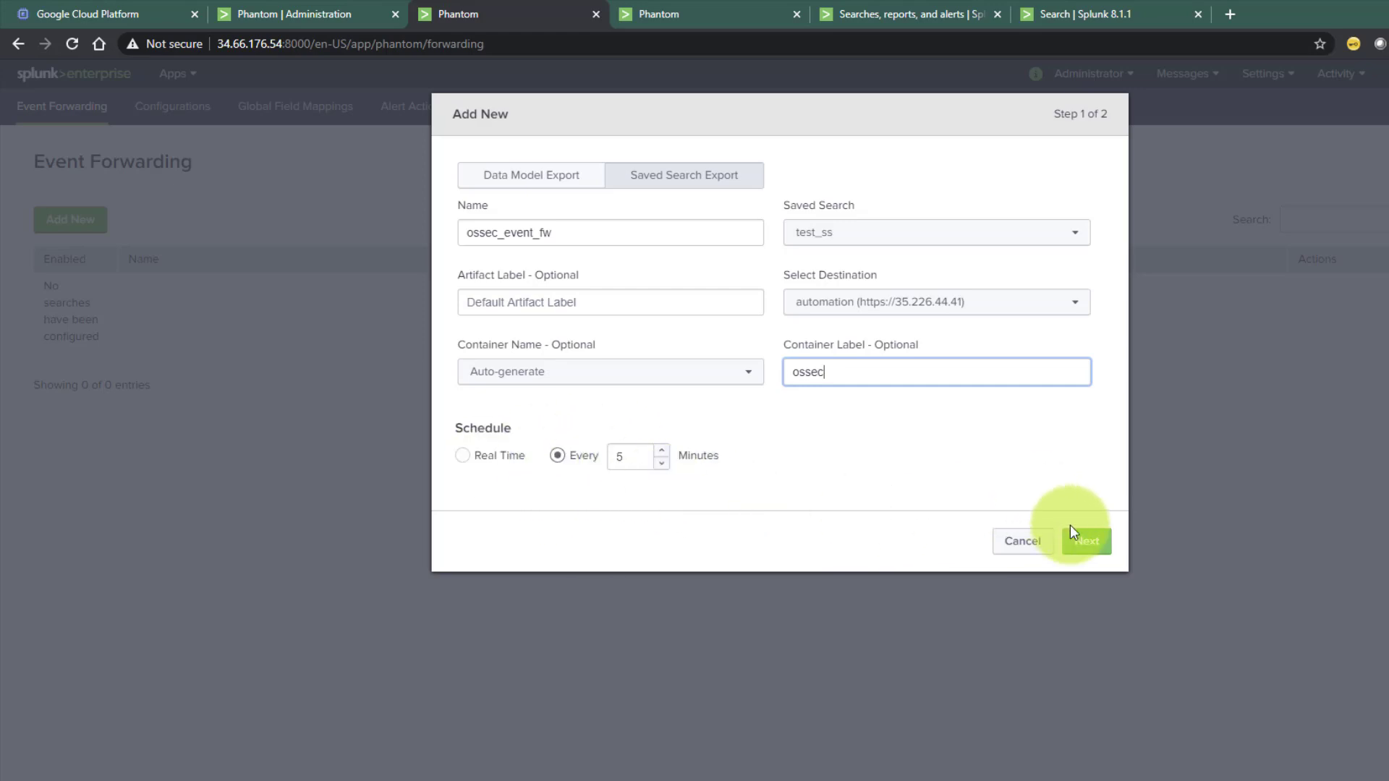
pyautogui.click(1083, 544)
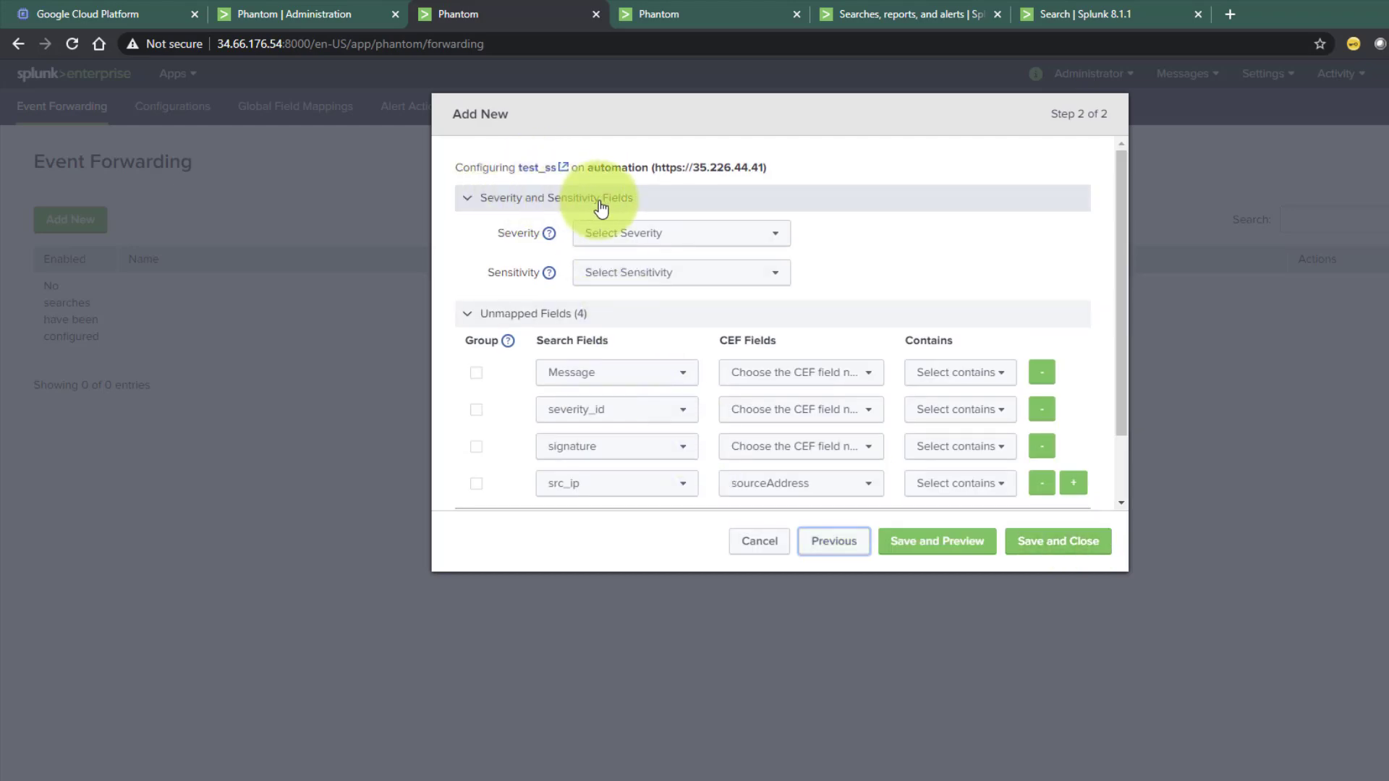
# Set the forwarding configuration's severity to Medium and its sensitivity to TLP: Amber.
pyautogui.click(653, 239)
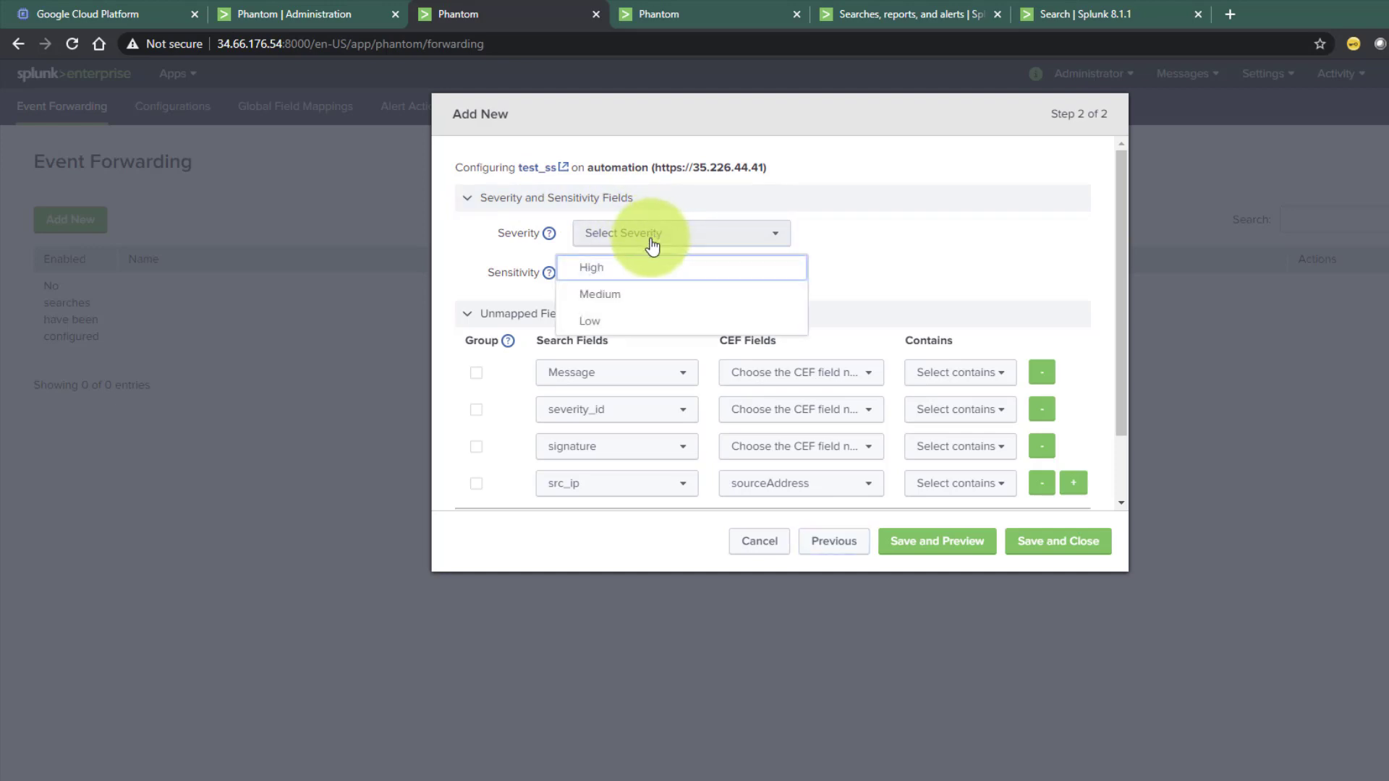
pyautogui.click(618, 295)
pyautogui.click(676, 280)
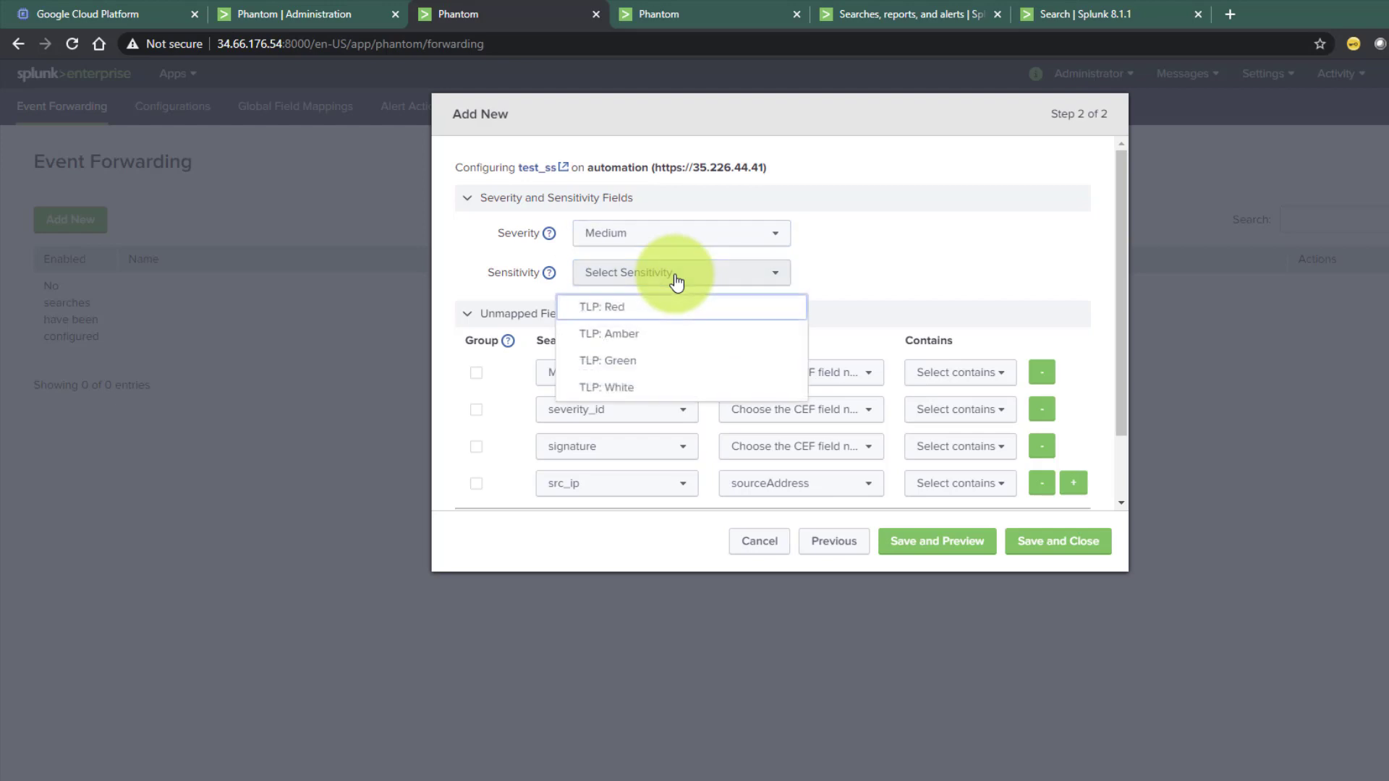
pyautogui.click(633, 339)
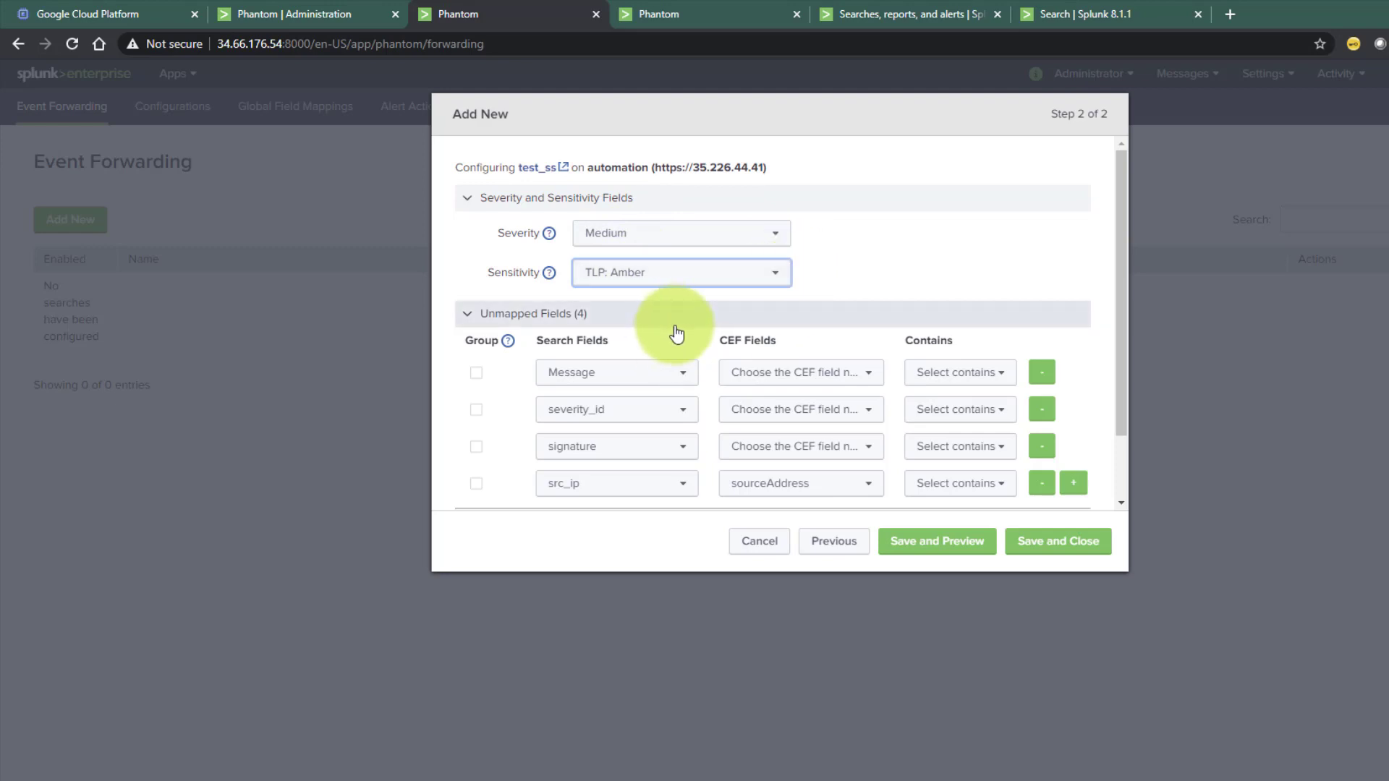
# Compare the unmapped fields of the forwarding configuration with the search-to-CEF mappings on the Global Field Mapping page.
pyautogui.scroll(-2, 676, 332)
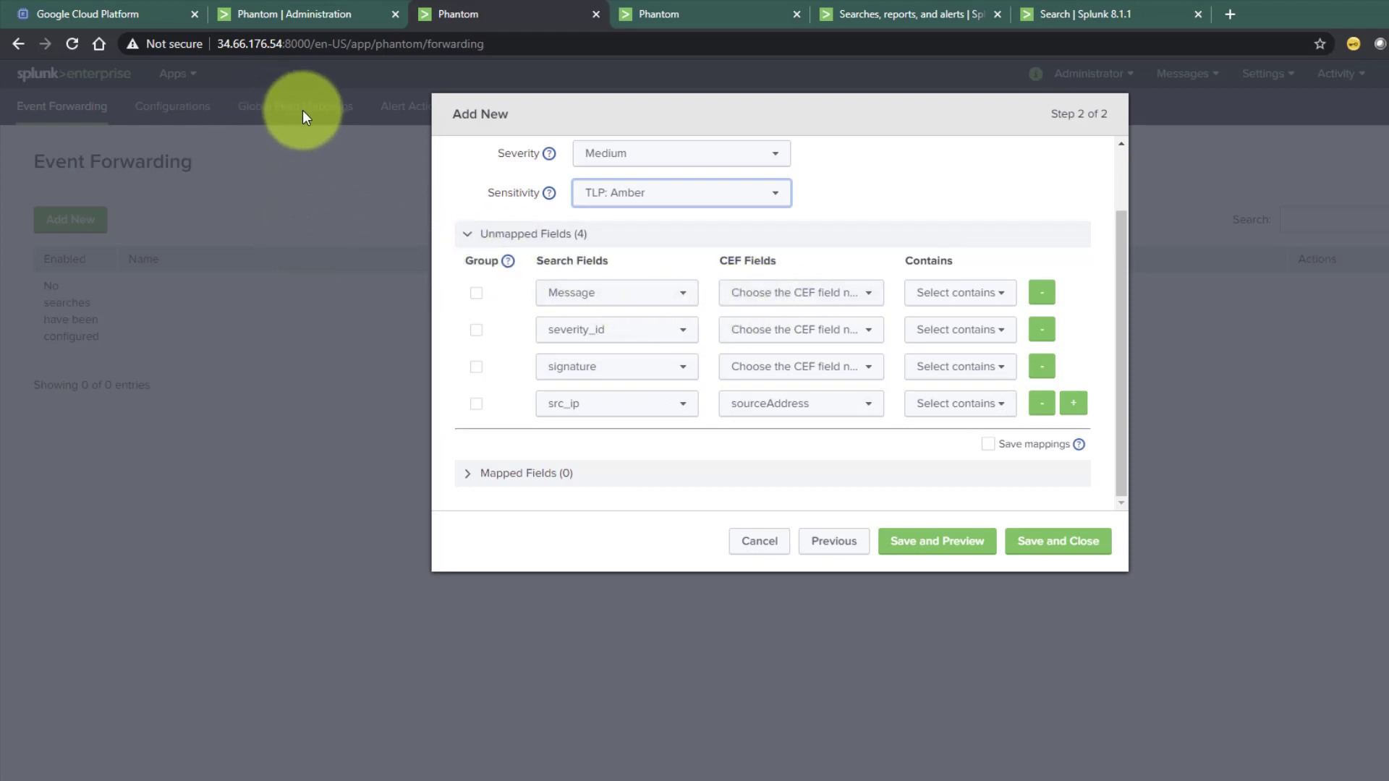
pyautogui.click(694, 17)
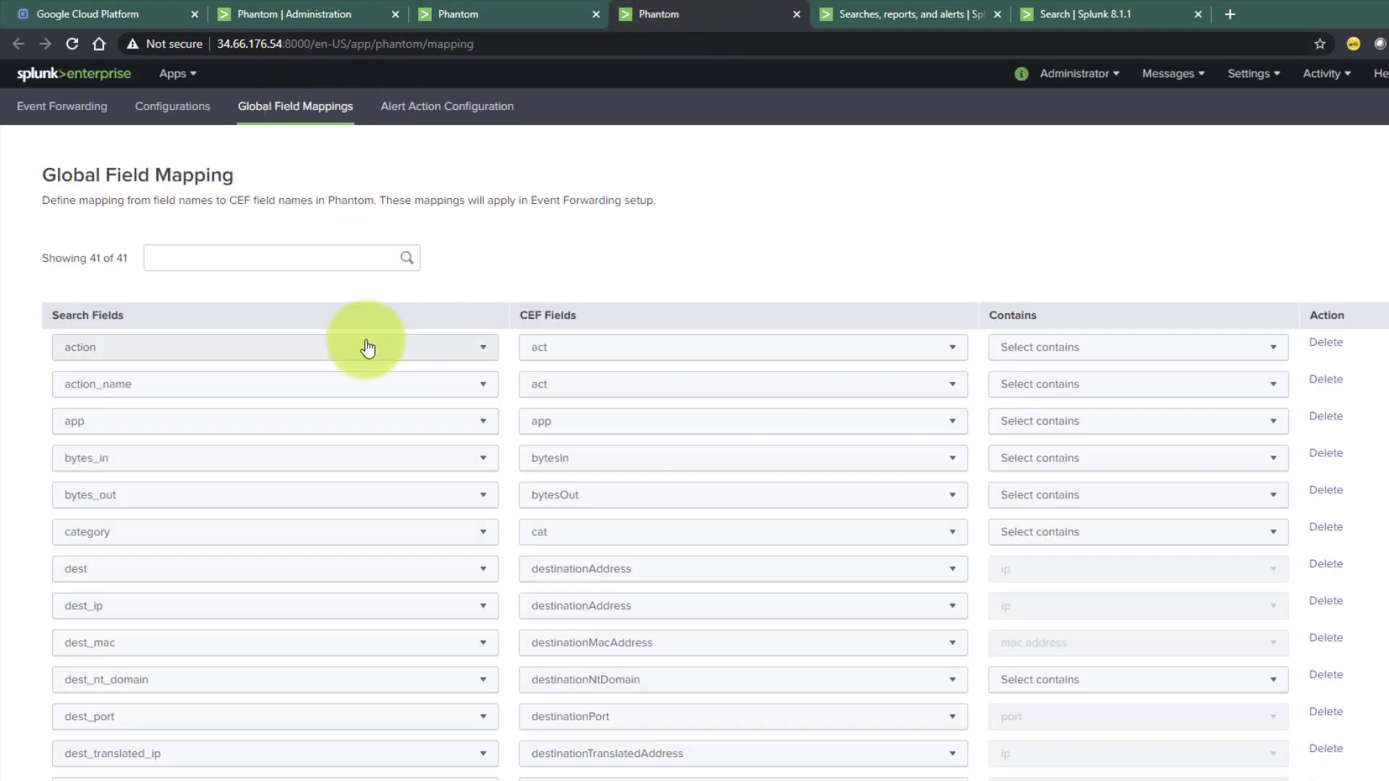
pyautogui.scroll(-1, 367, 348)
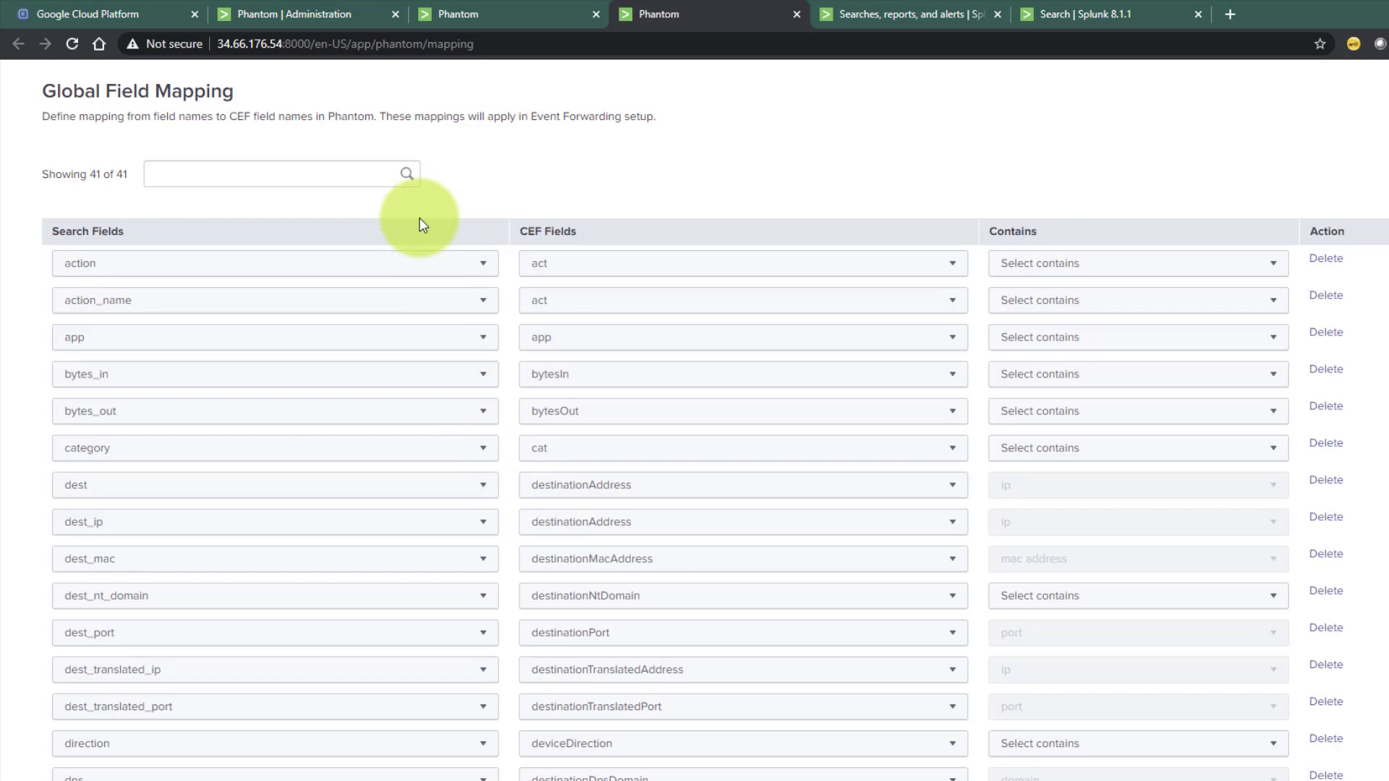
pyautogui.click(465, 13)
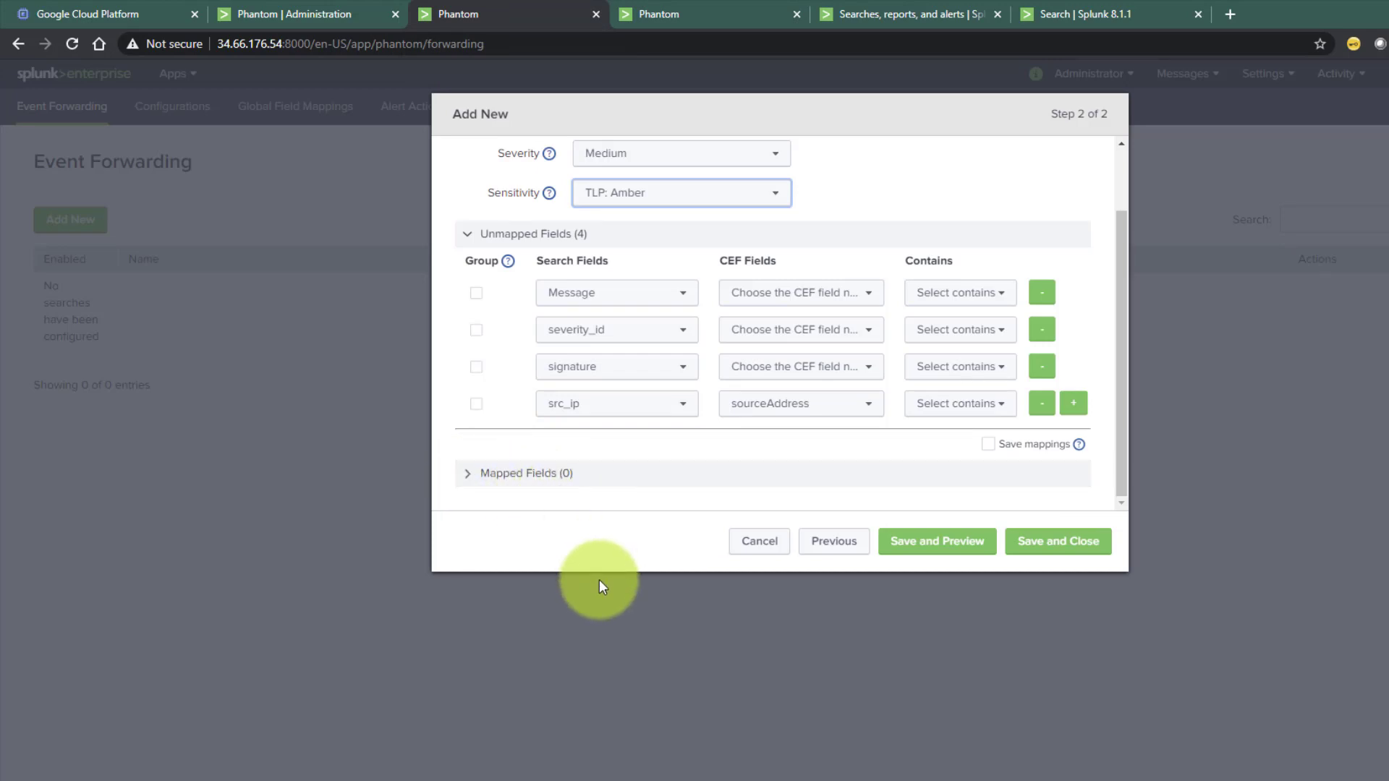
pyautogui.click(679, 12)
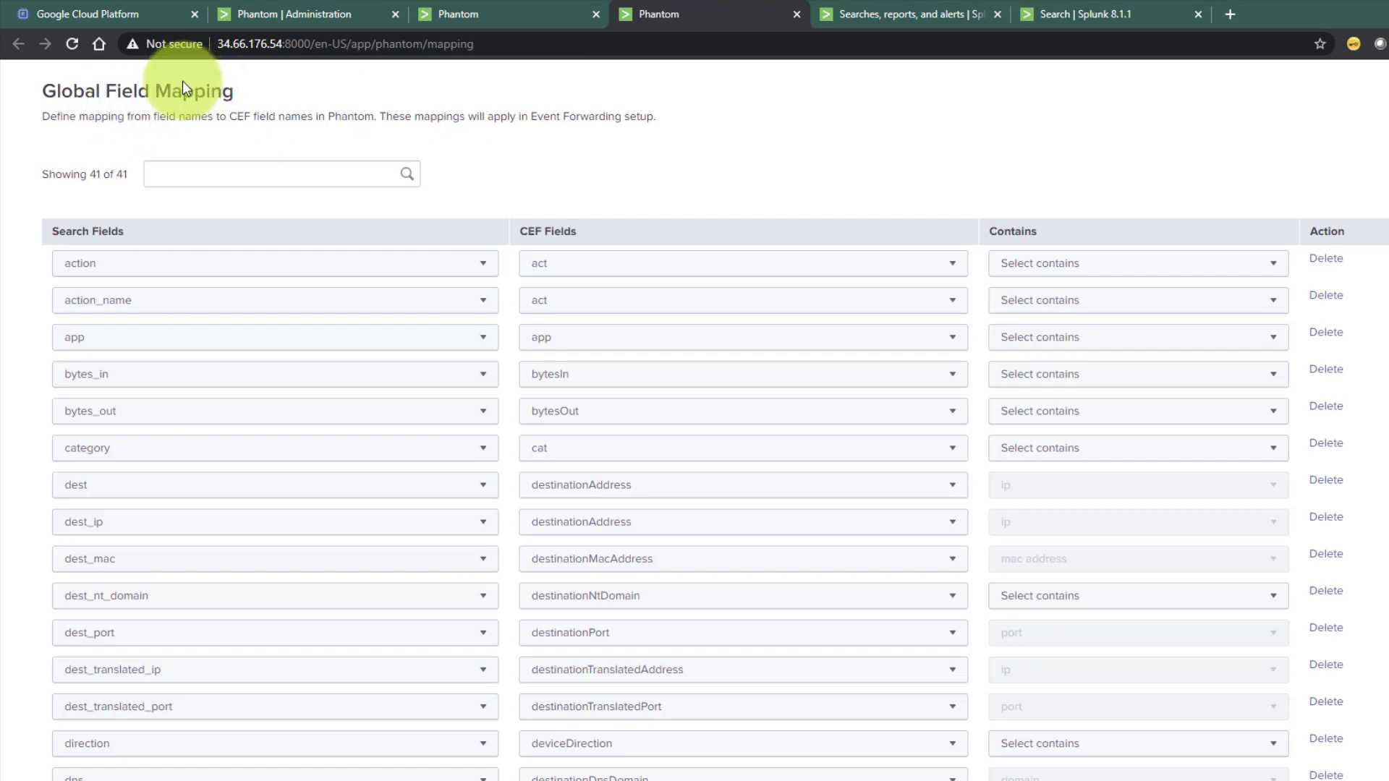
pyautogui.click(478, 13)
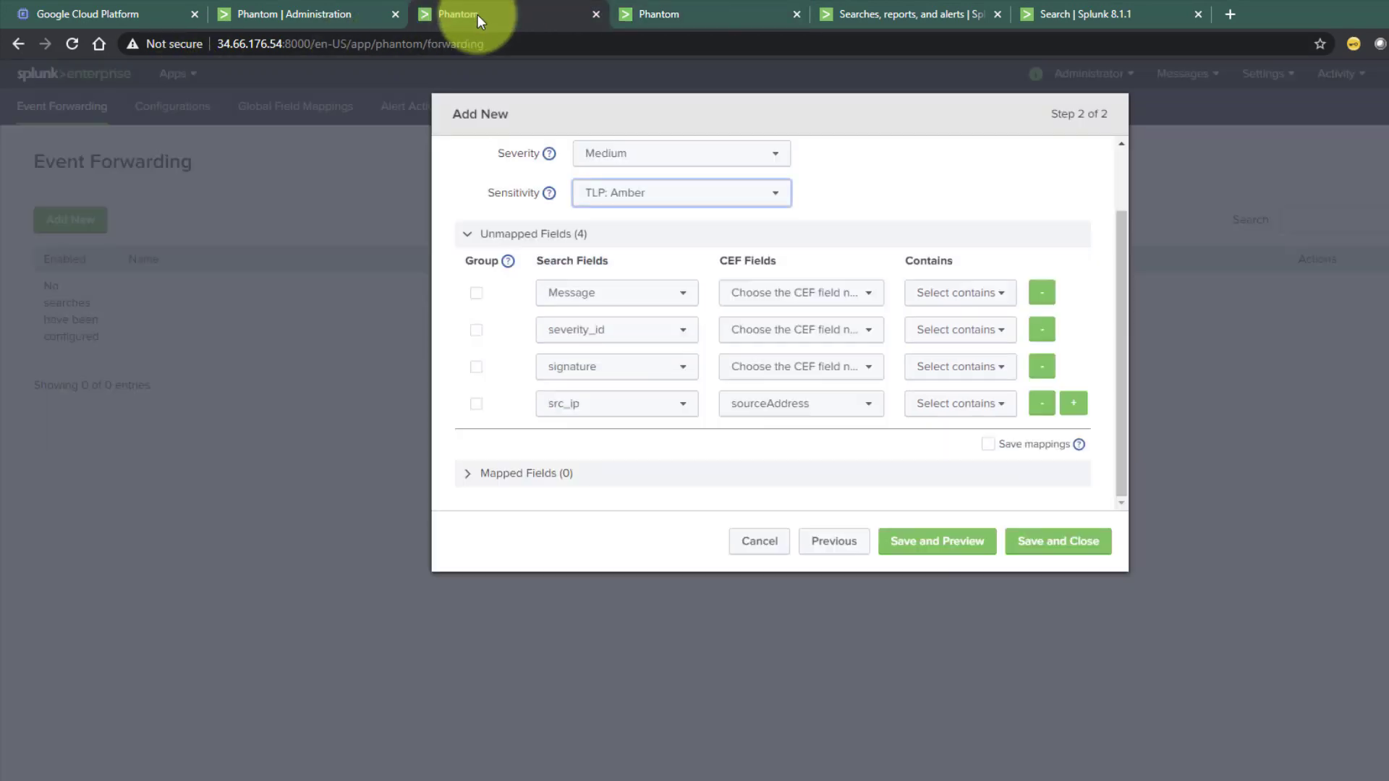
# Map the Message search field to the CEF field message.
pyautogui.click(772, 293)
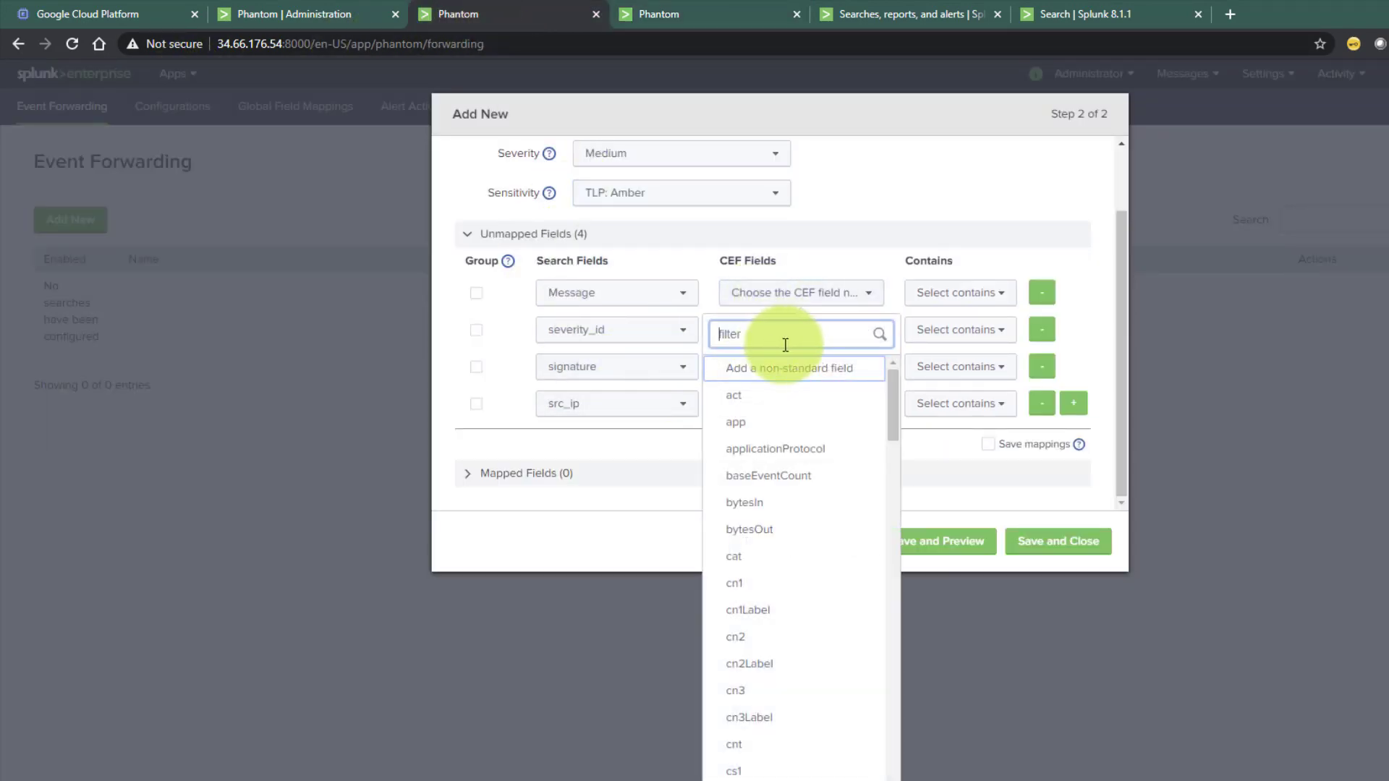
pyautogui.write('me')
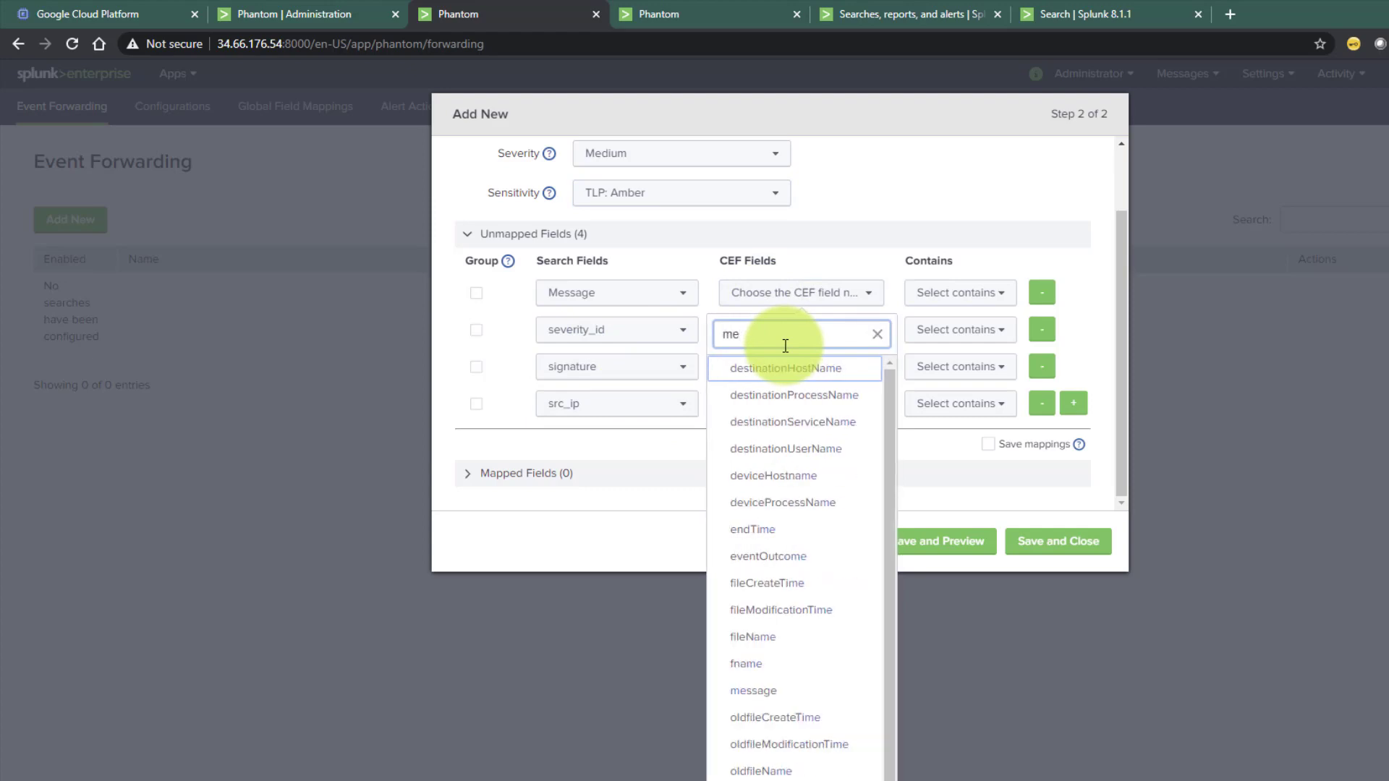
pyautogui.write('ss')
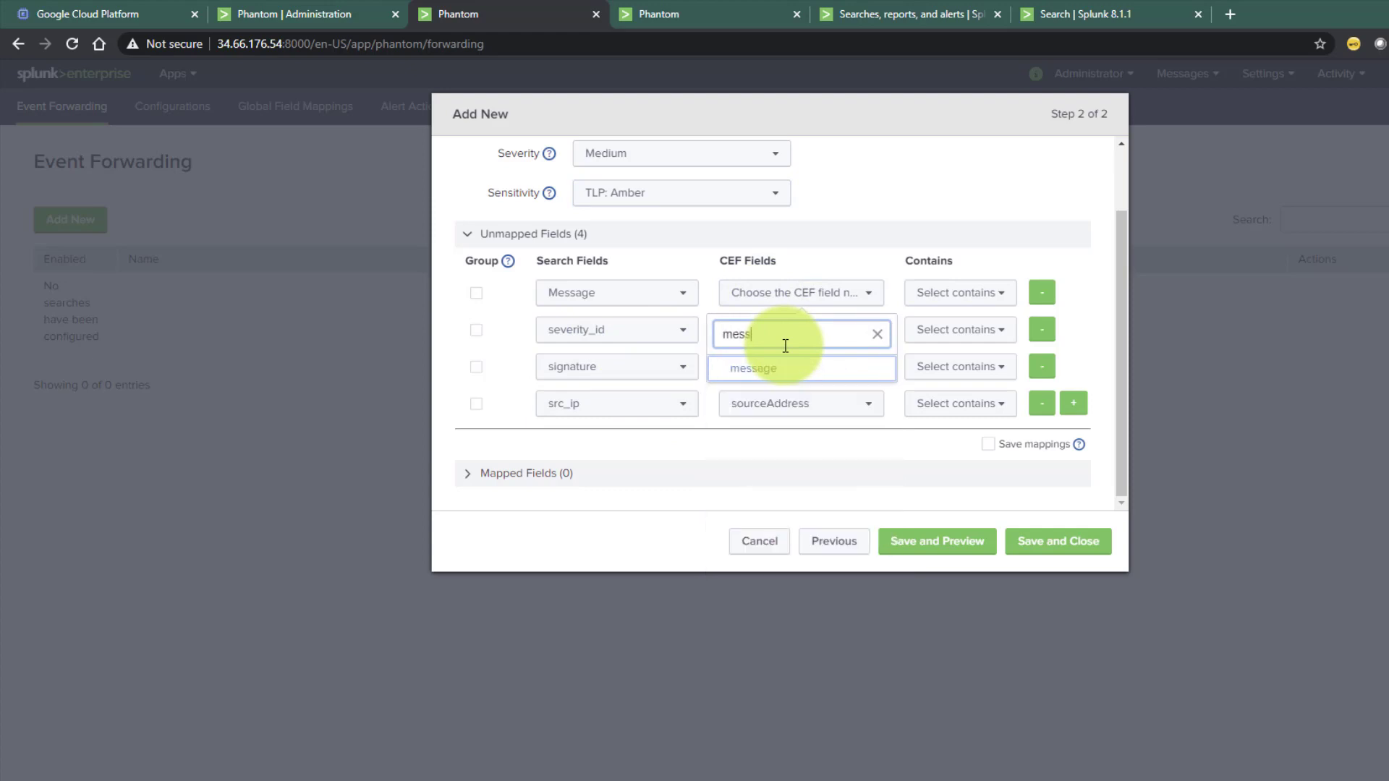
pyautogui.click(779, 374)
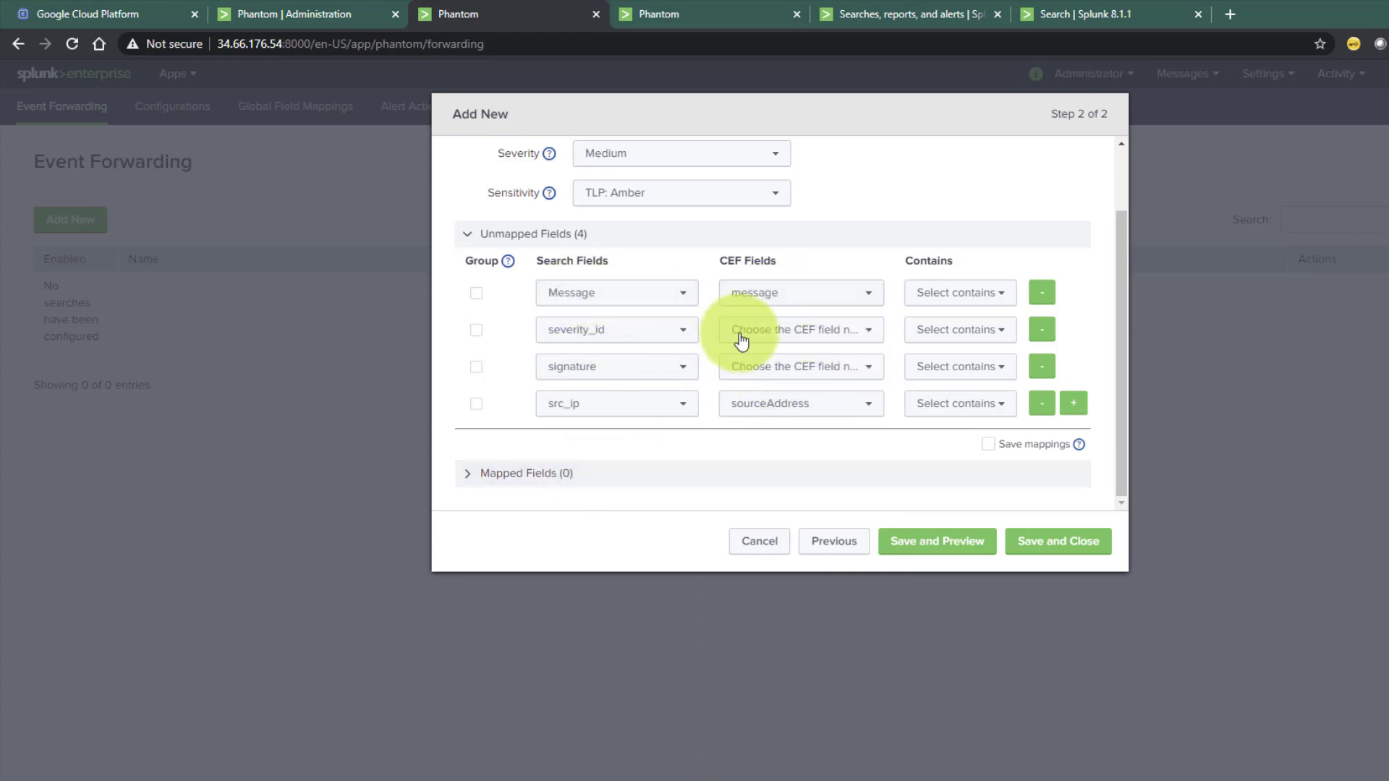
# Map the severity_id search field to the CEF field deviceCustomString1.
pyautogui.click(781, 337)
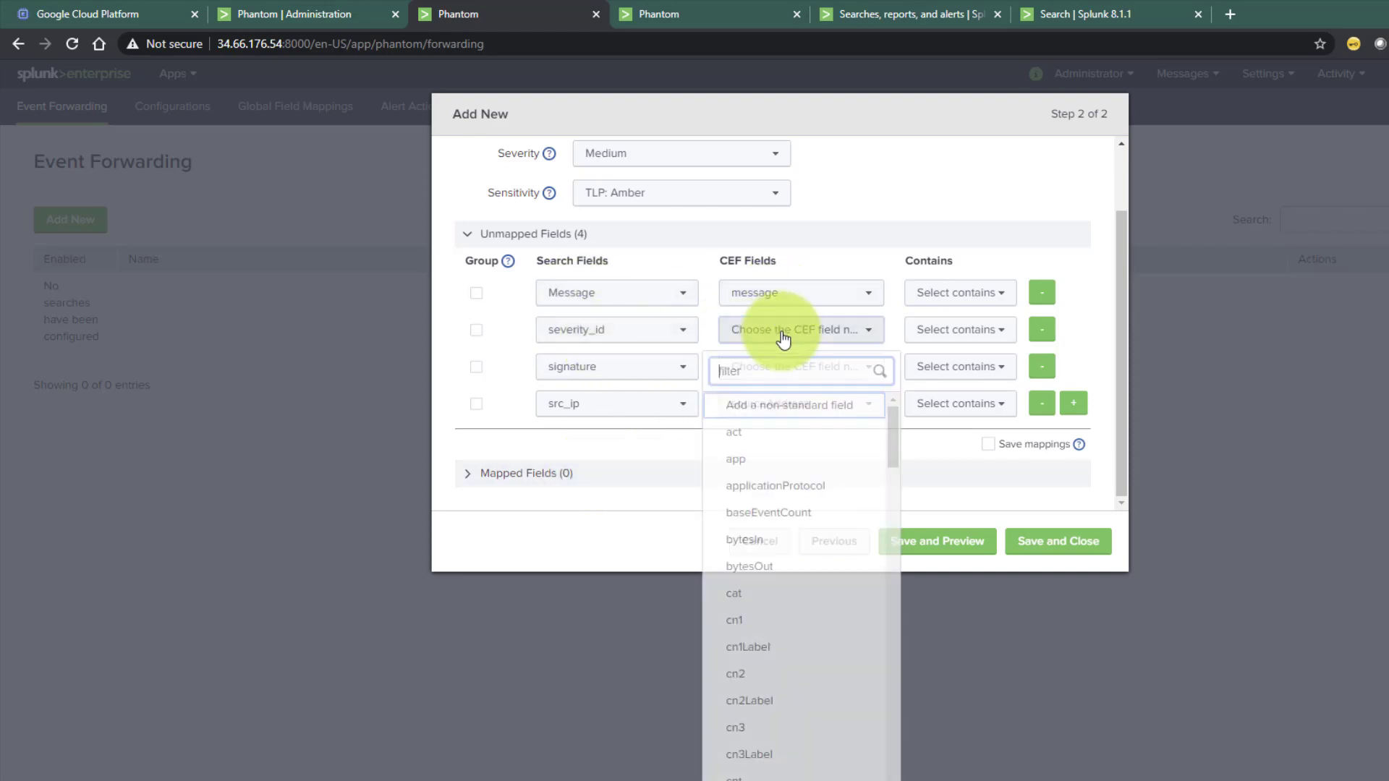
pyautogui.scroll(-9, 788, 622)
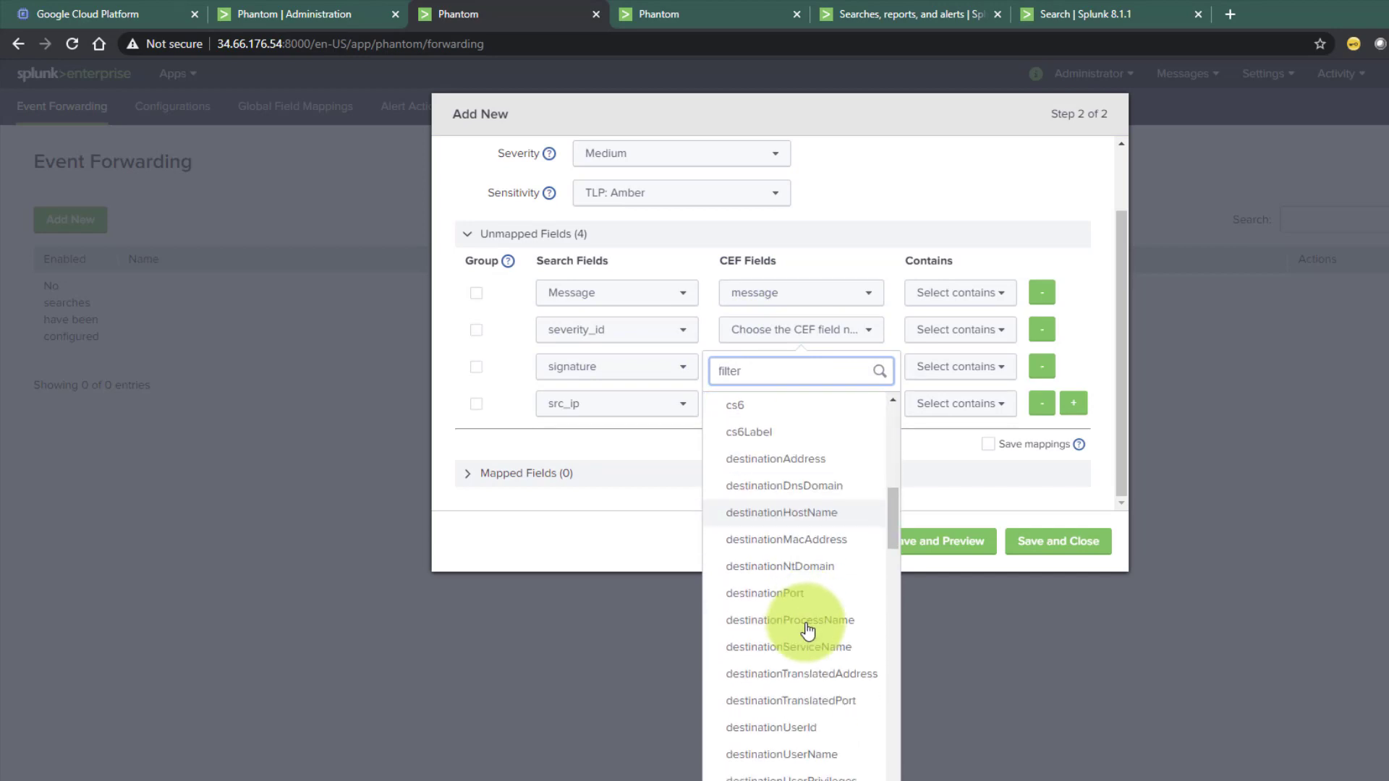
pyautogui.scroll(-4, 808, 630)
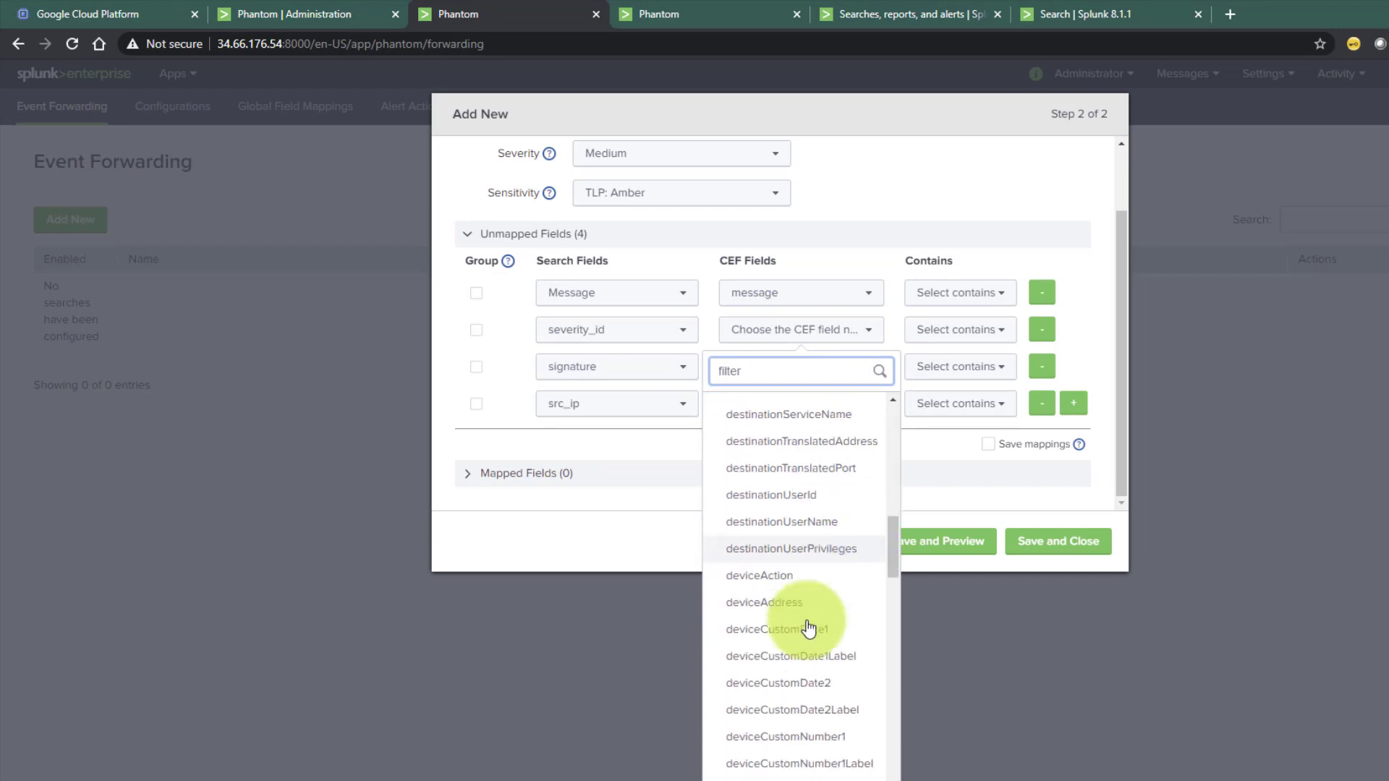
pyautogui.scroll(-3, 792, 719)
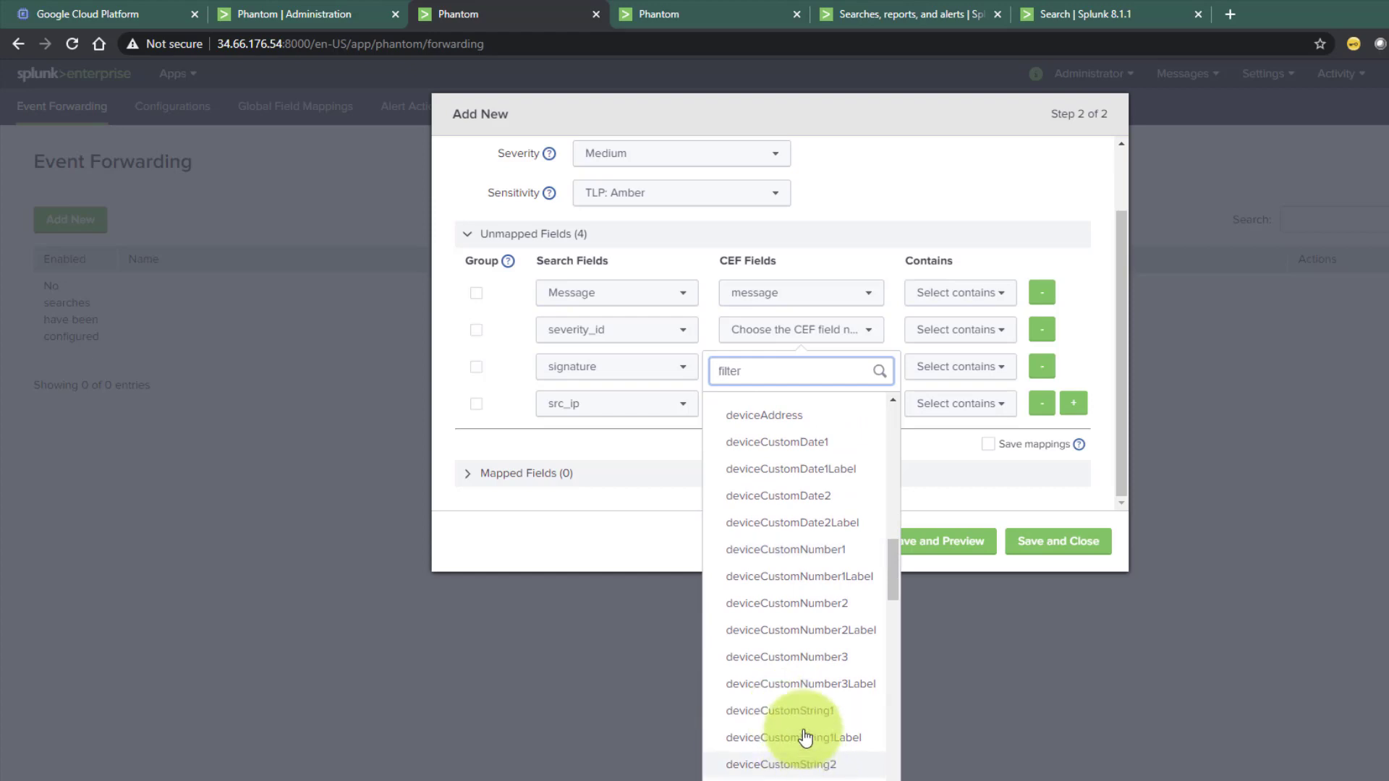
pyautogui.click(804, 712)
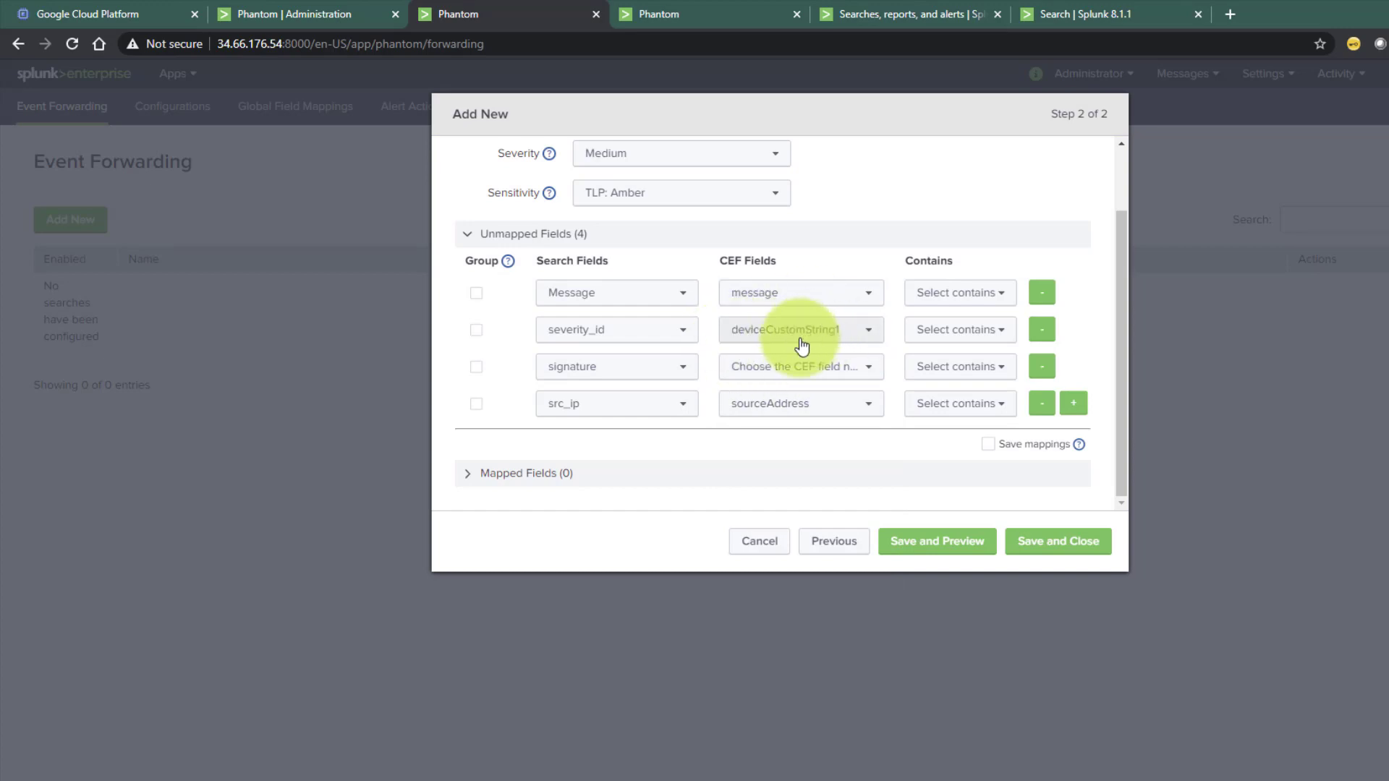
# Map the signature search field to the CEF field deviceCustomString2.
pyautogui.click(778, 373)
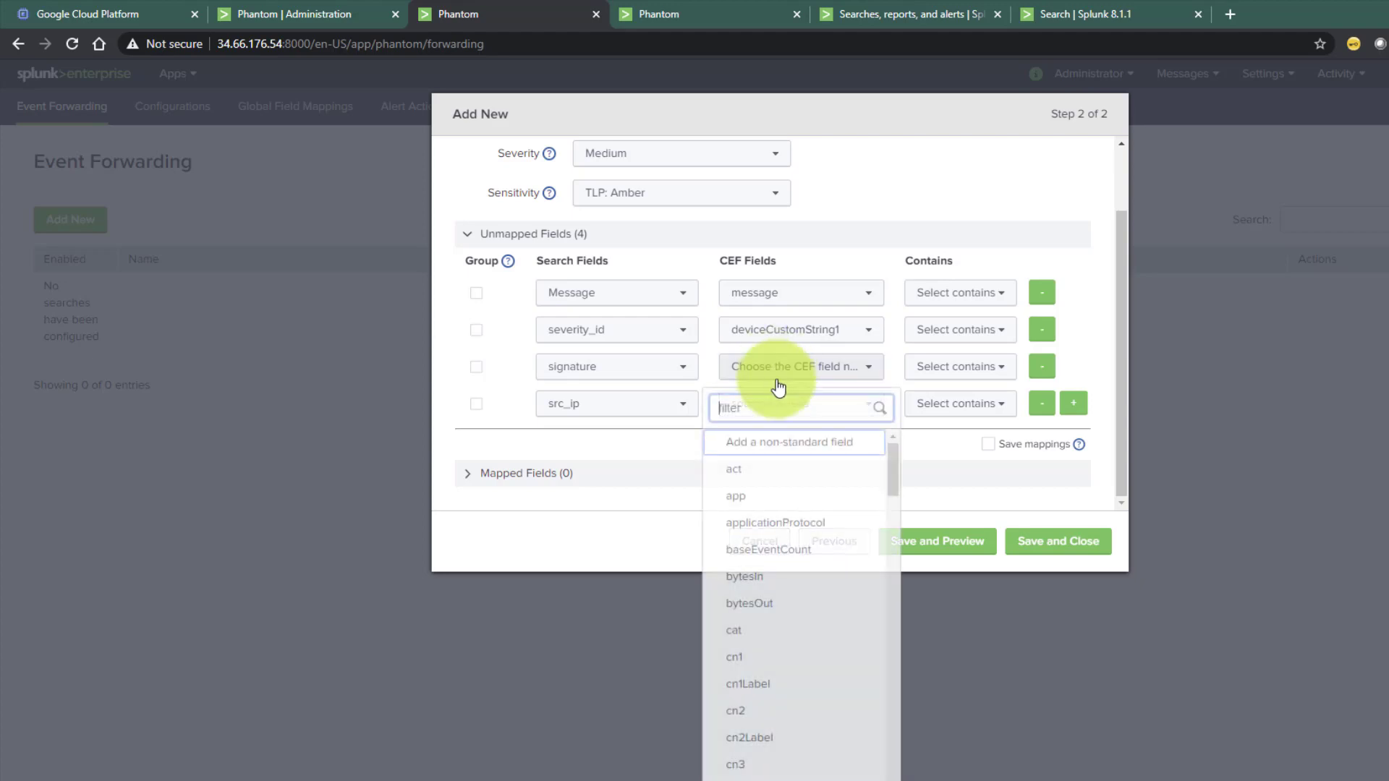
pyautogui.scroll(-10, 752, 695)
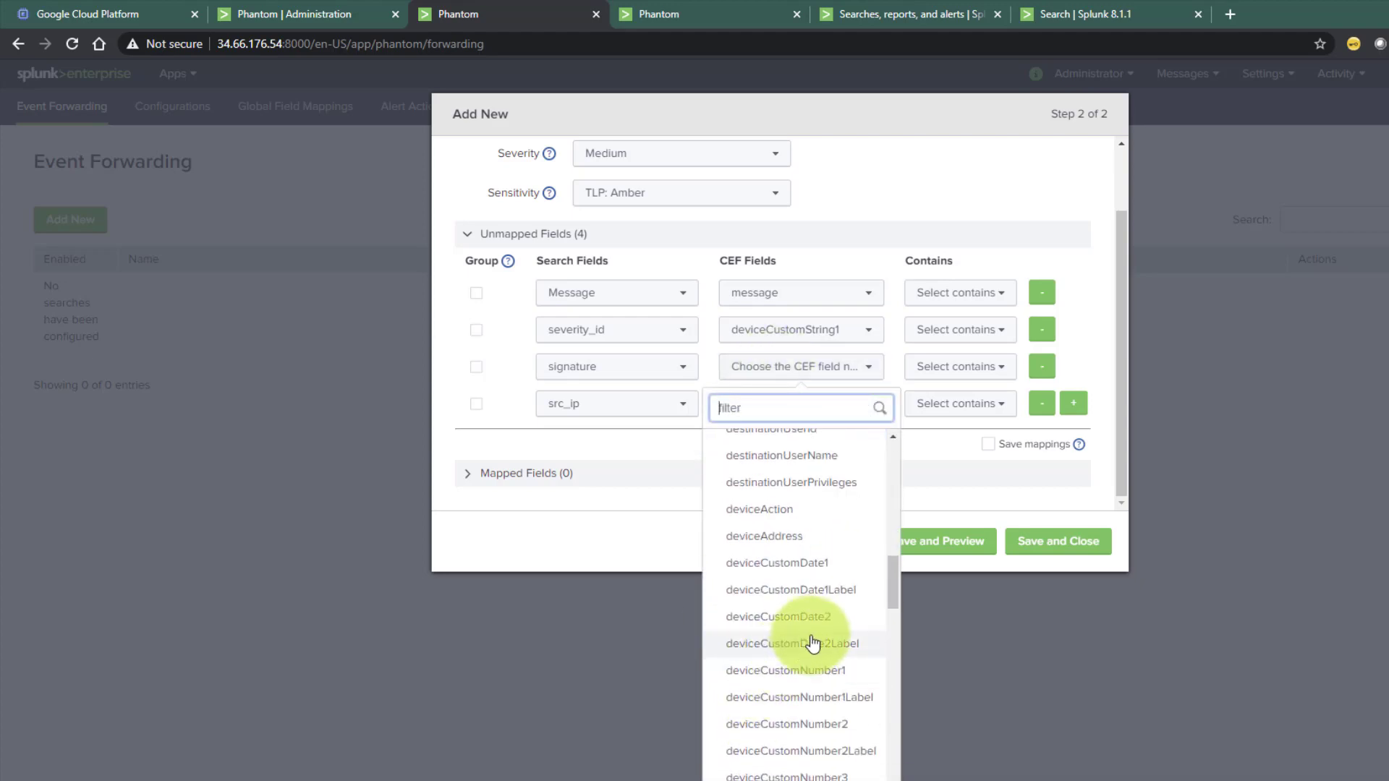
pyautogui.scroll(-3, 817, 737)
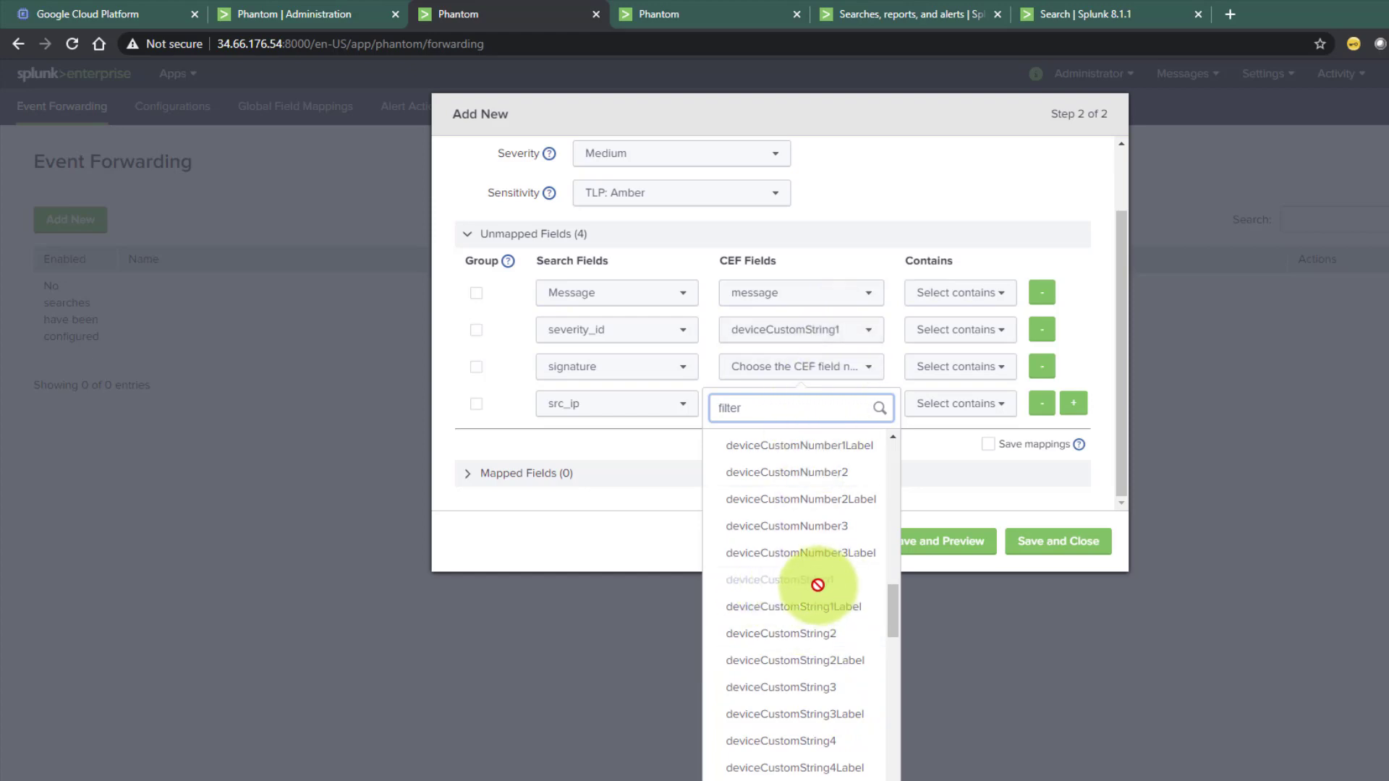
pyautogui.click(814, 647)
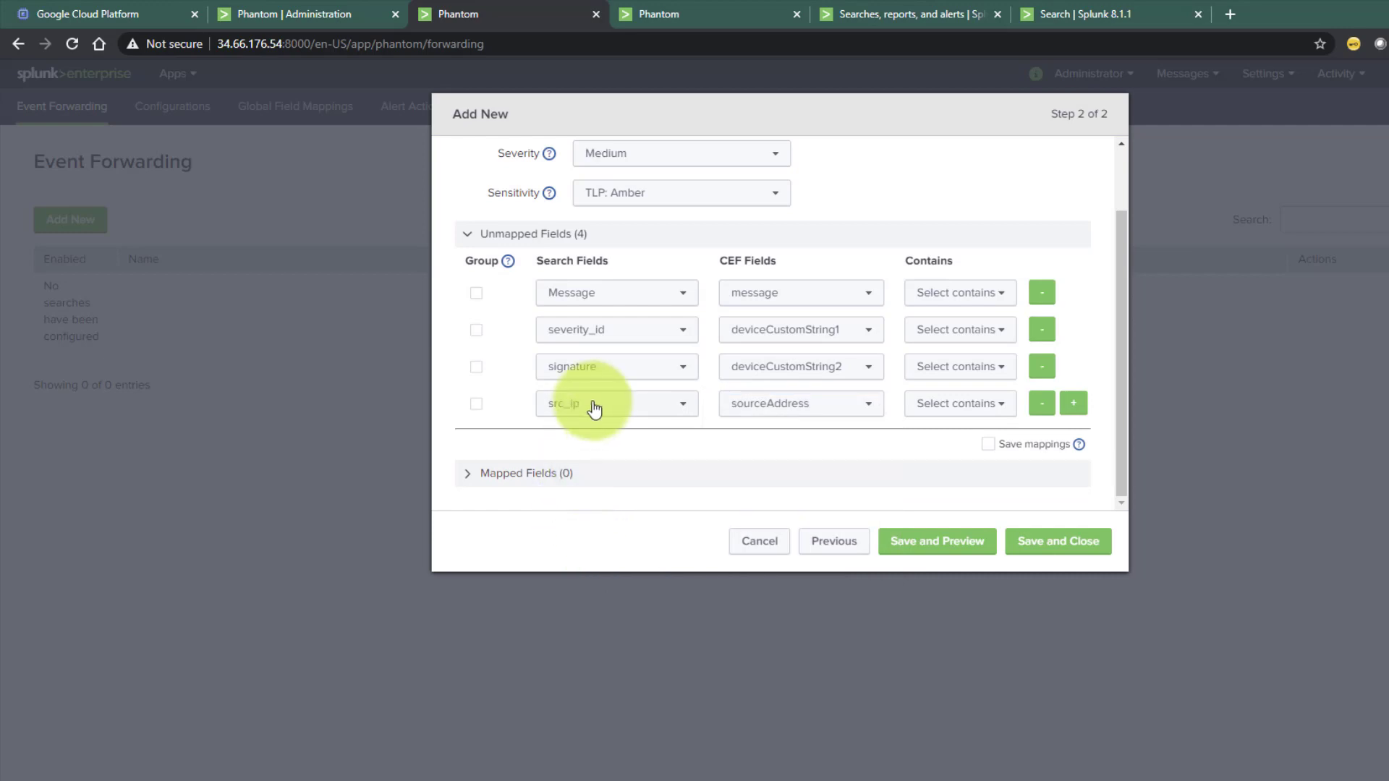
# Change the CEF field mapped to the src_ip search field to src.
pyautogui.click(766, 409)
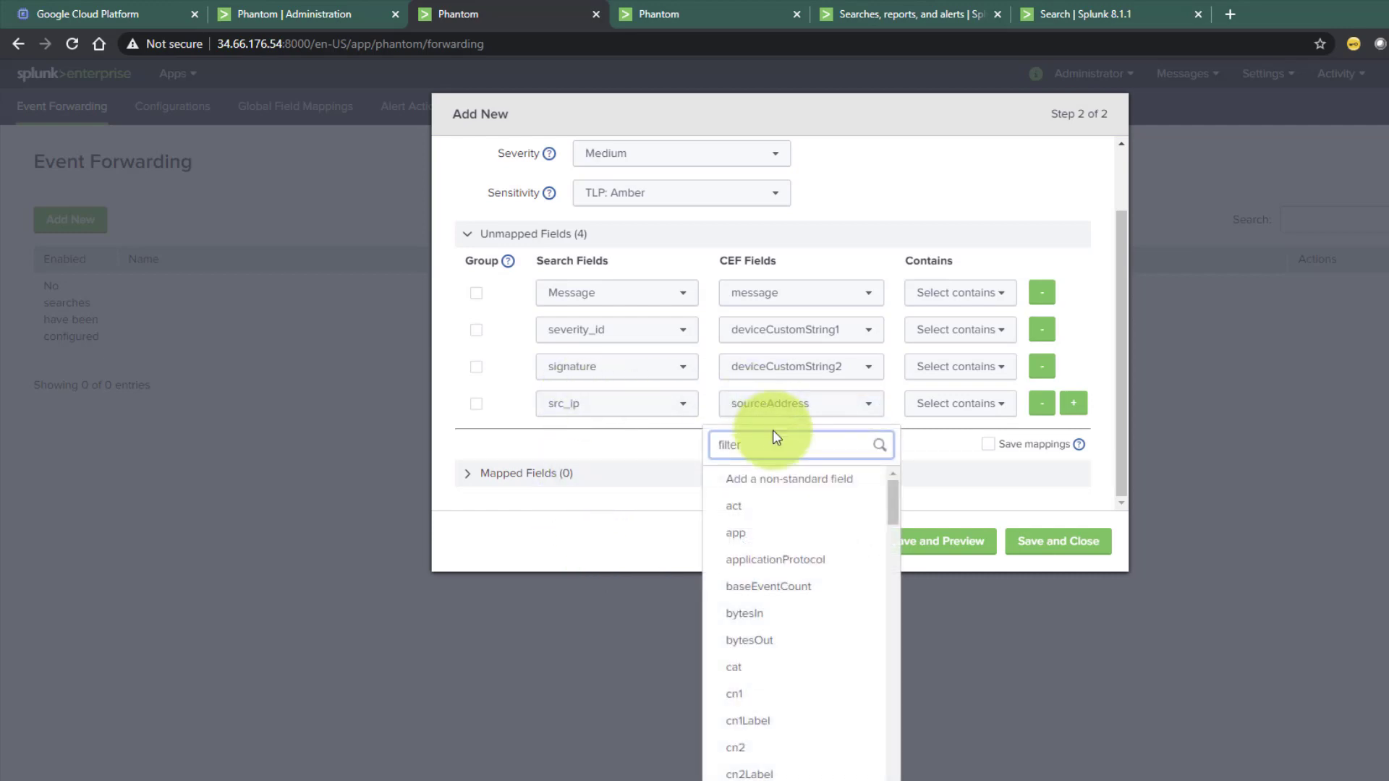
pyautogui.write('ip')
pyautogui.press('BackSpace')
pyautogui.press('BackSpace')
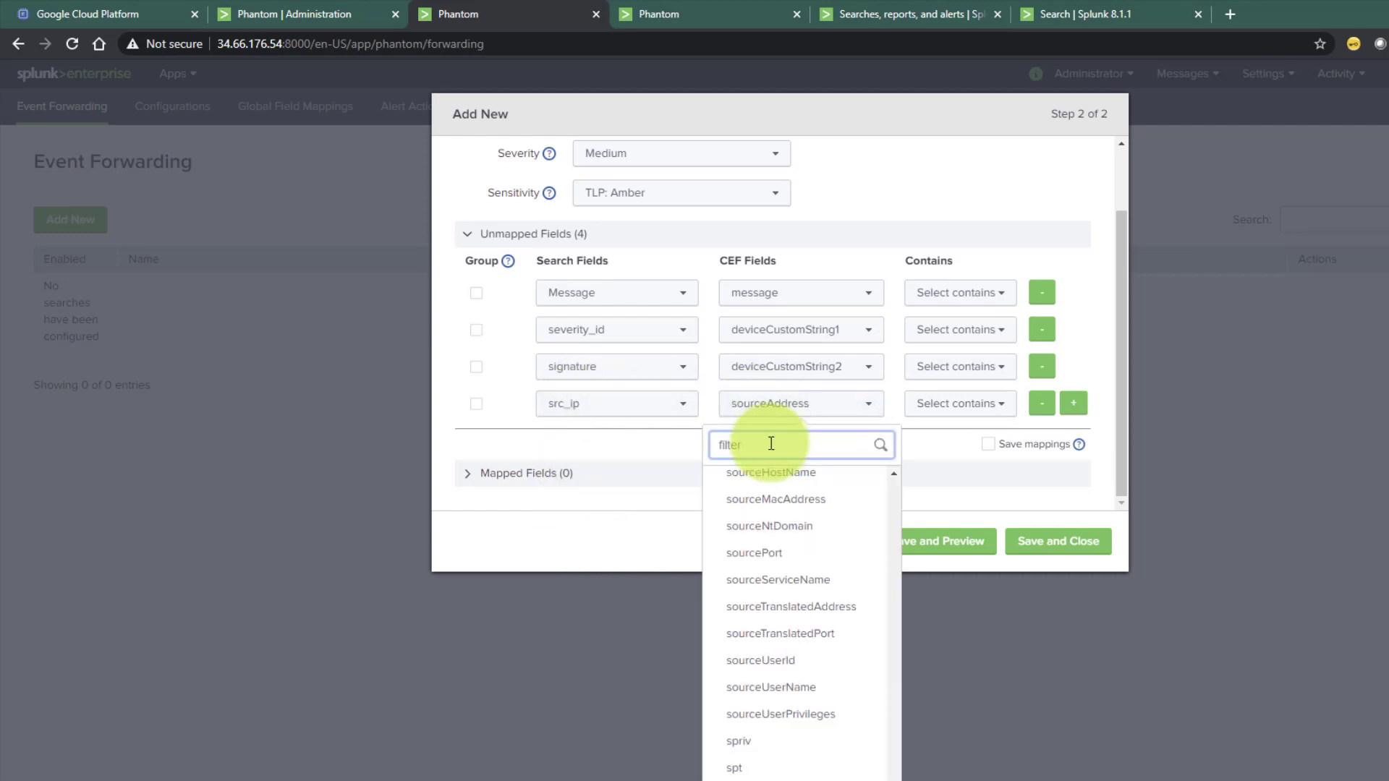
pyautogui.write('sr')
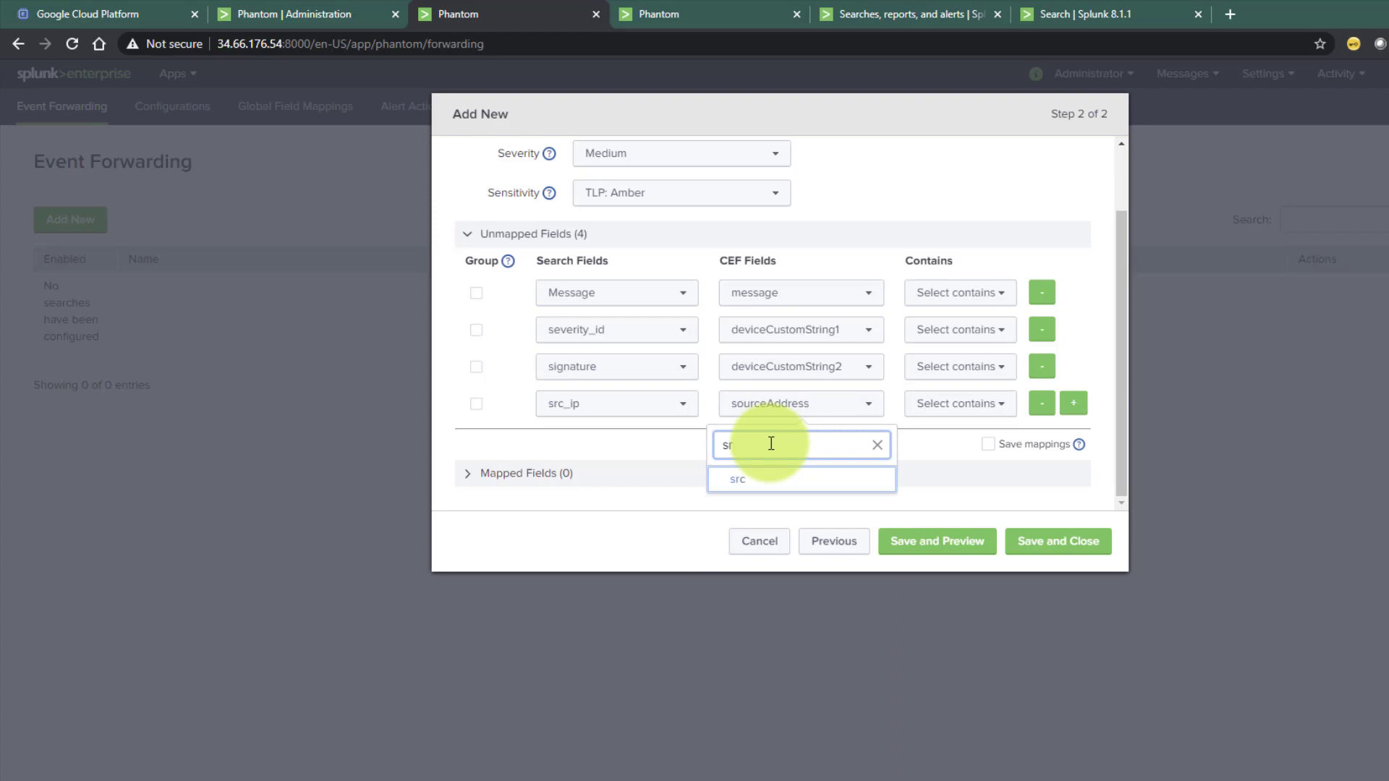
pyautogui.click(769, 482)
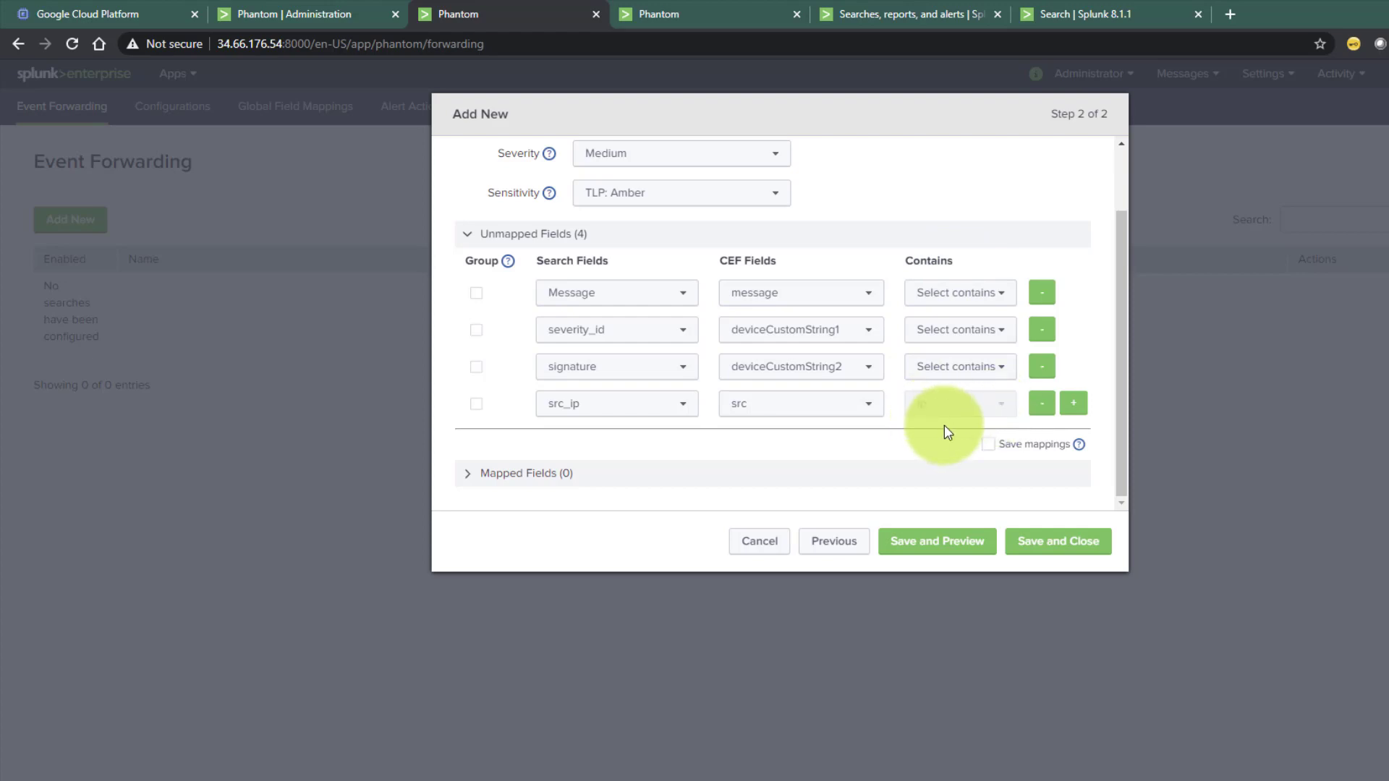
pyautogui.click(948, 305)
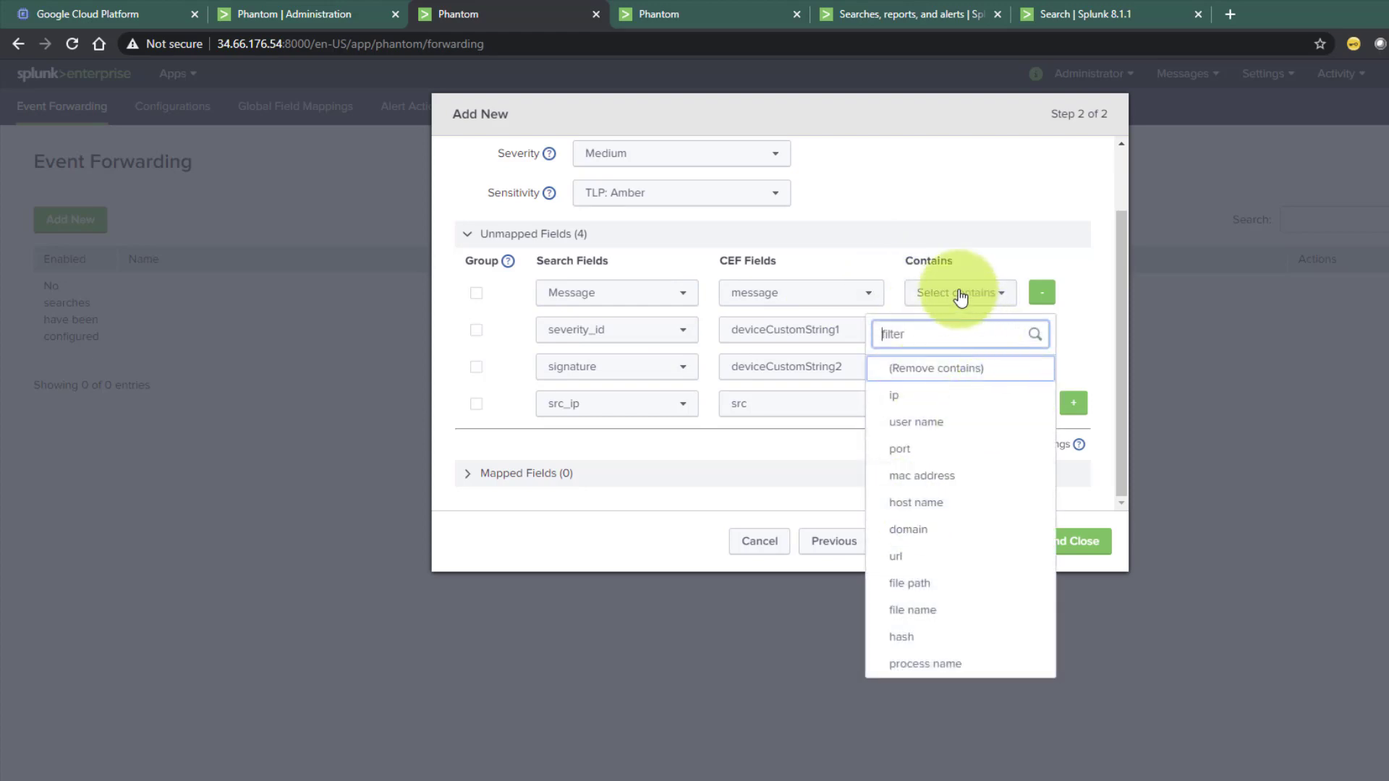
pyautogui.click(1006, 235)
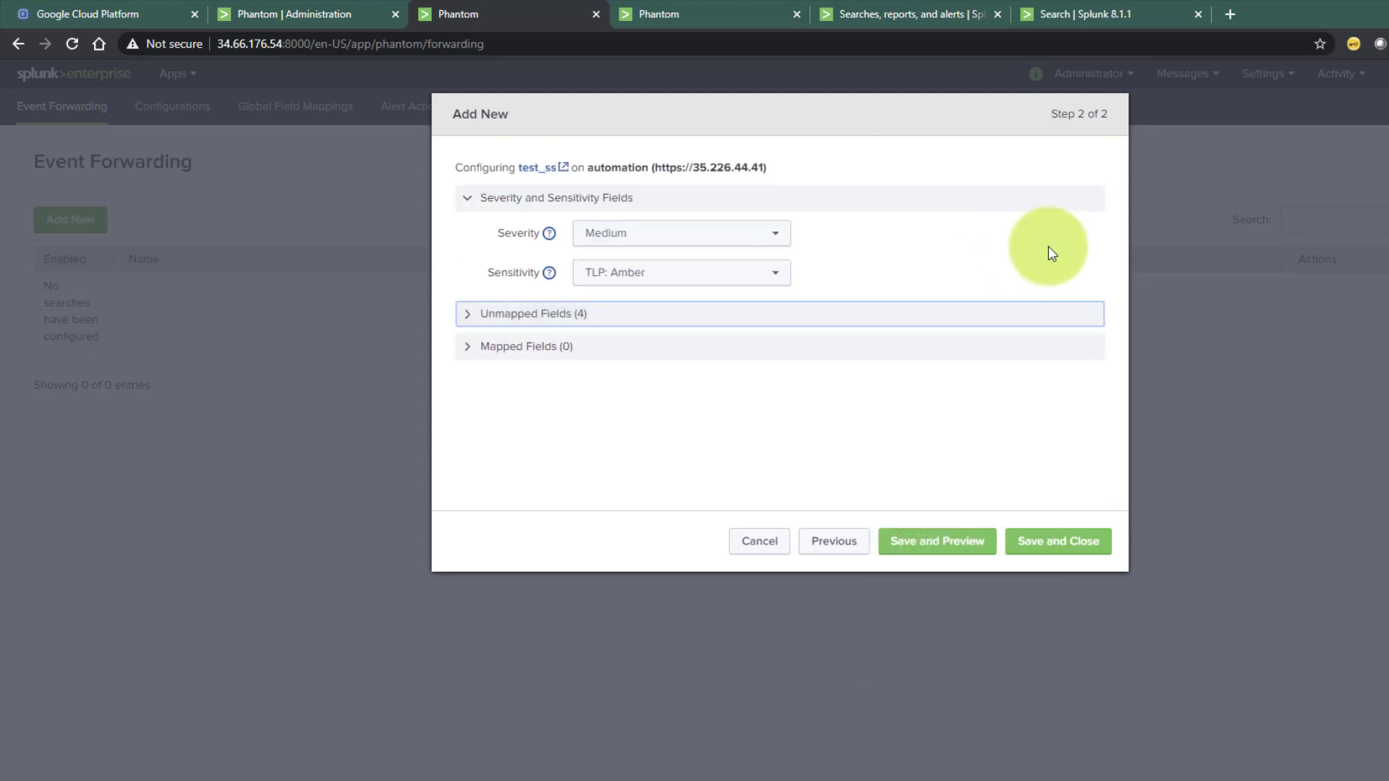
pyautogui.click(703, 315)
pyautogui.scroll(-1, 951, 387)
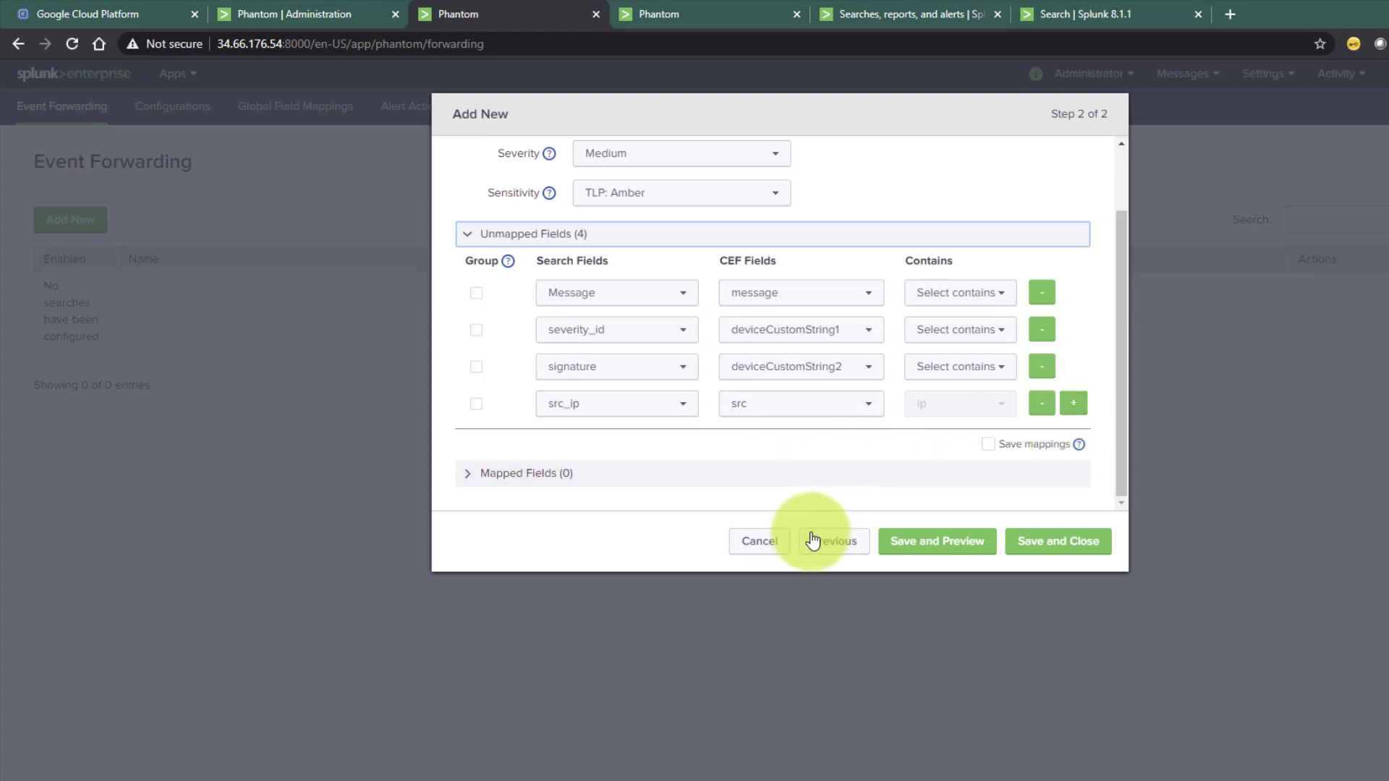
# Save the forwarding configuration with a preview and review the parsed deviceCustomString1, deviceCustomString2 and message values.
pyautogui.click(930, 544)
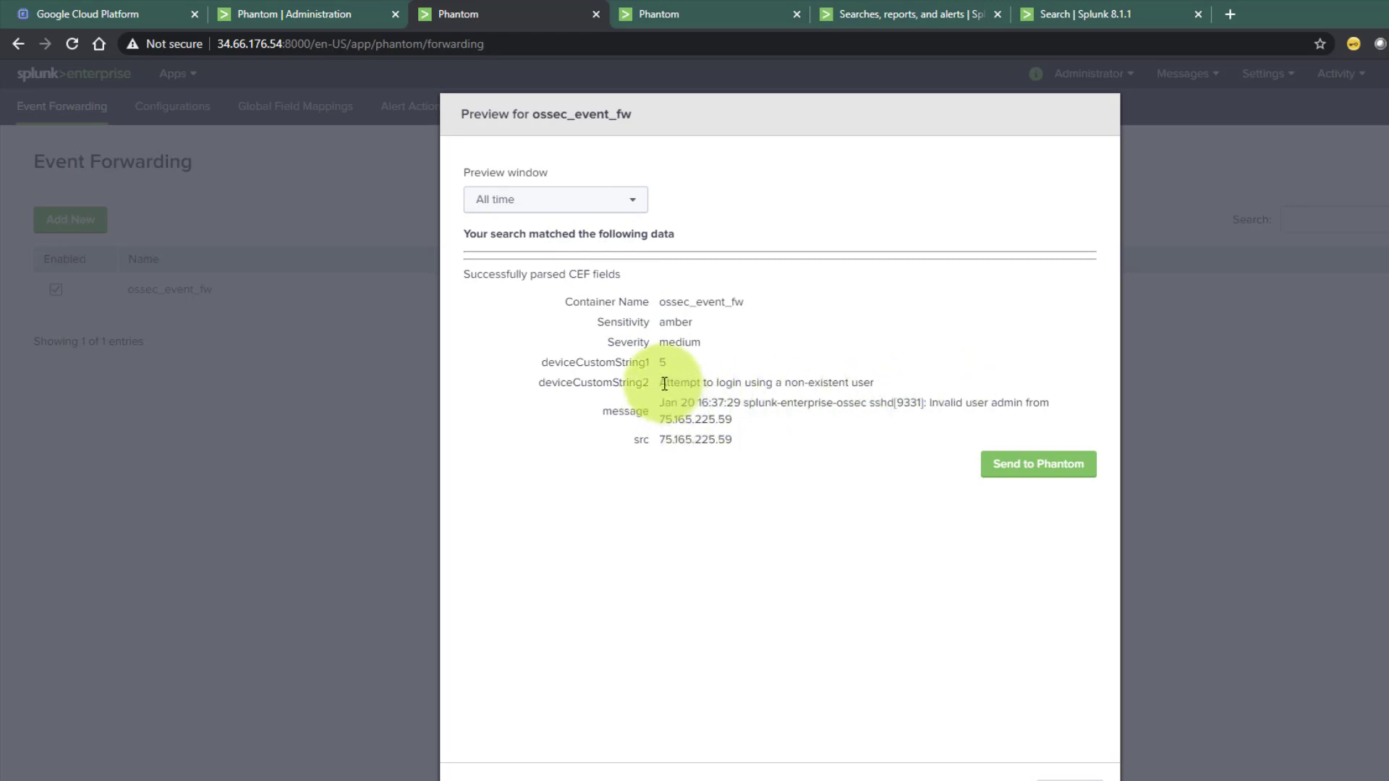
pyautogui.moveTo(664, 383); pyautogui.dragTo(751, 408)
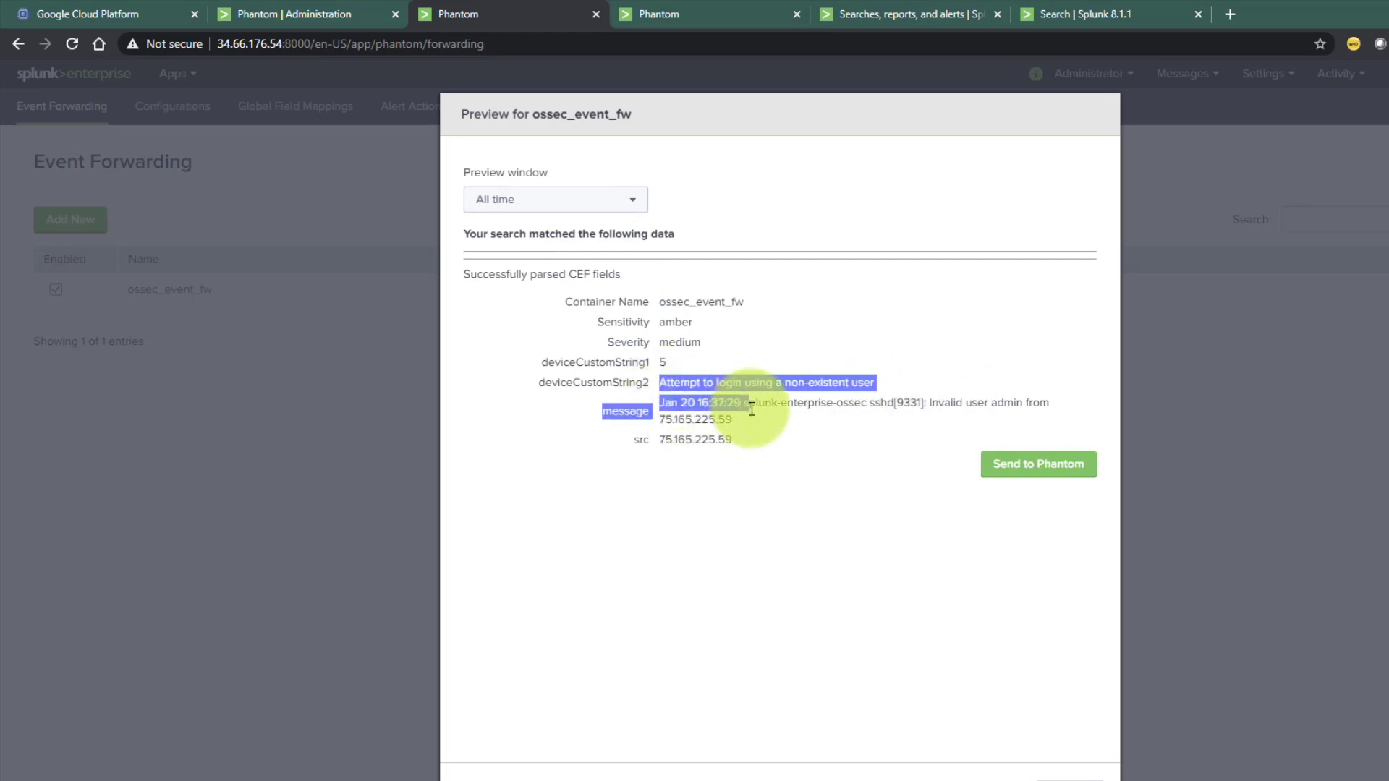
pyautogui.click(786, 407)
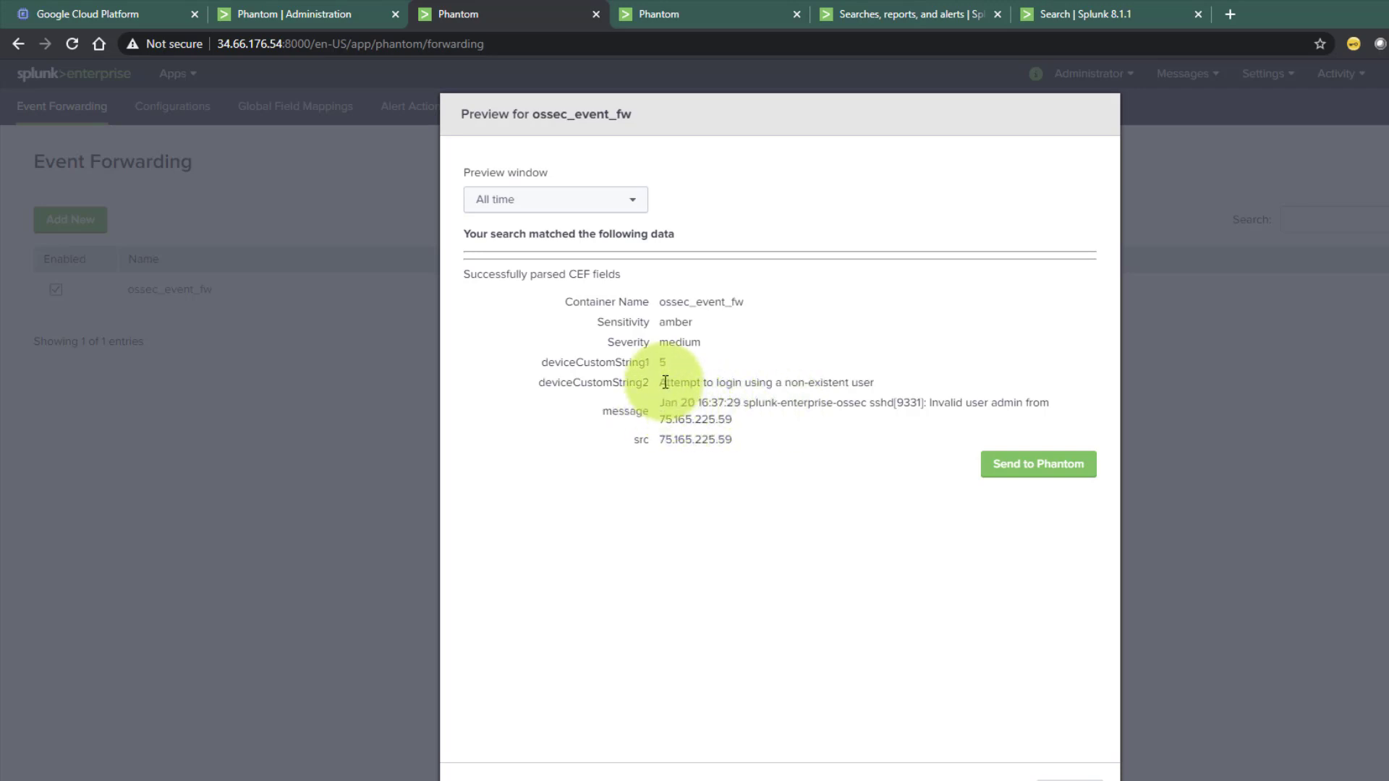
pyautogui.moveTo(667, 383); pyautogui.dragTo(1054, 406)
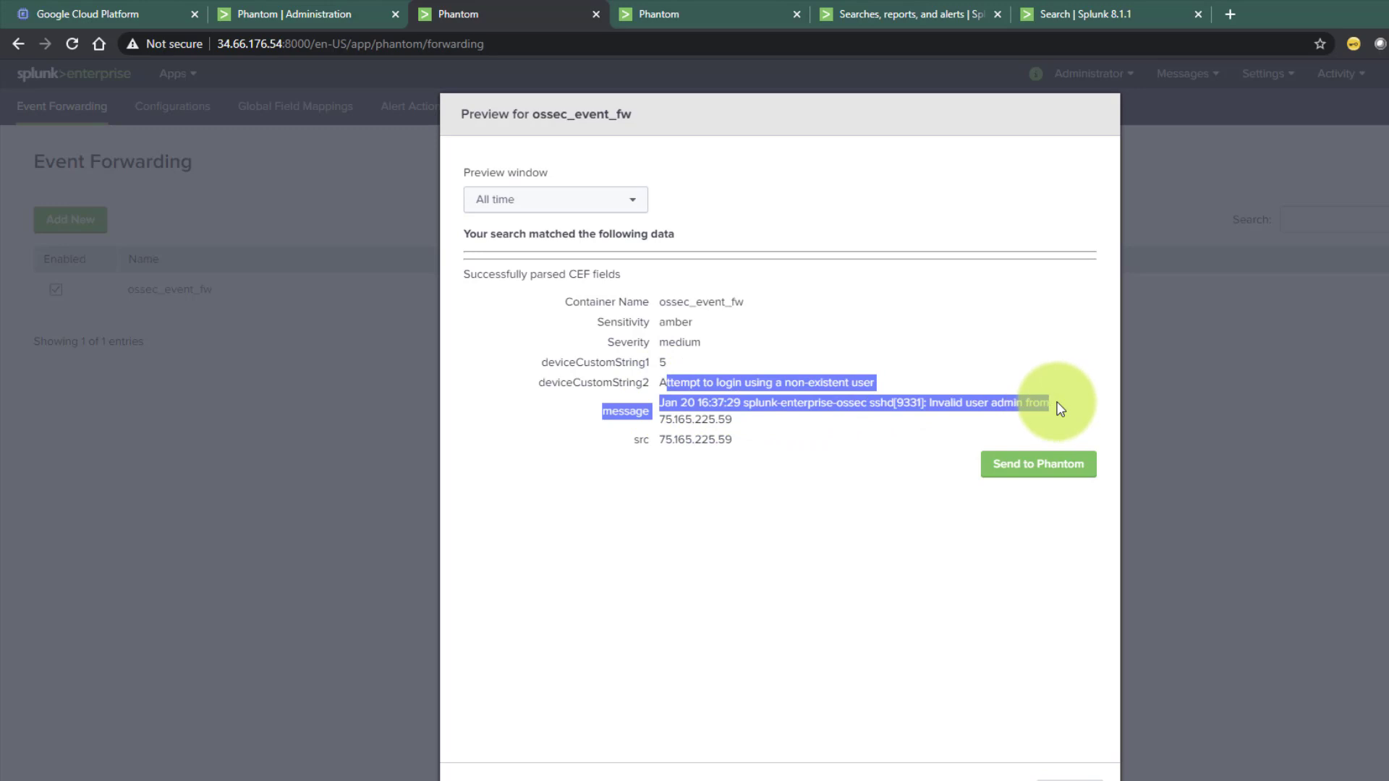
pyautogui.click(687, 367)
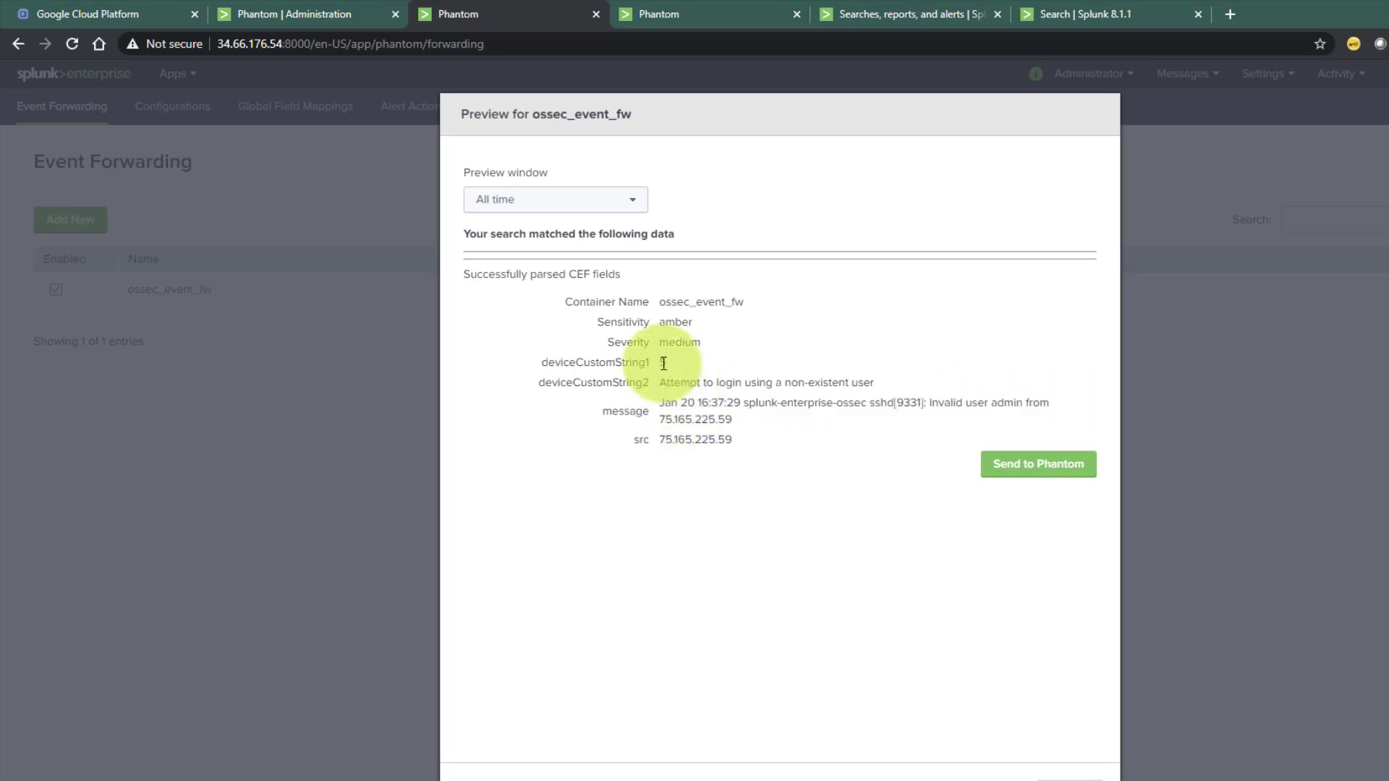
pyautogui.doubleClick(663, 362)
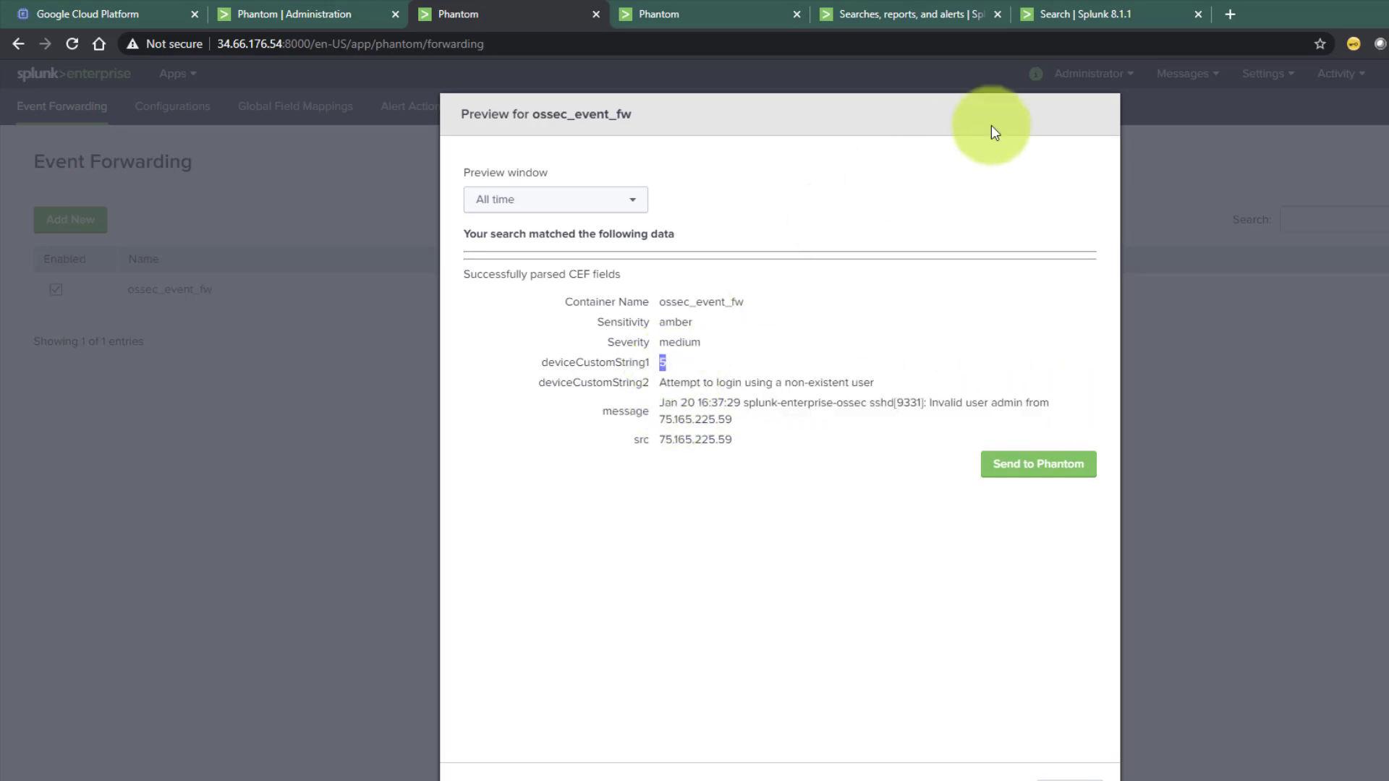
# Compare the severity_id and signature conditions of the Splunk search with the CEF values in the ossec_event_fw preview.
pyautogui.click(1075, 12)
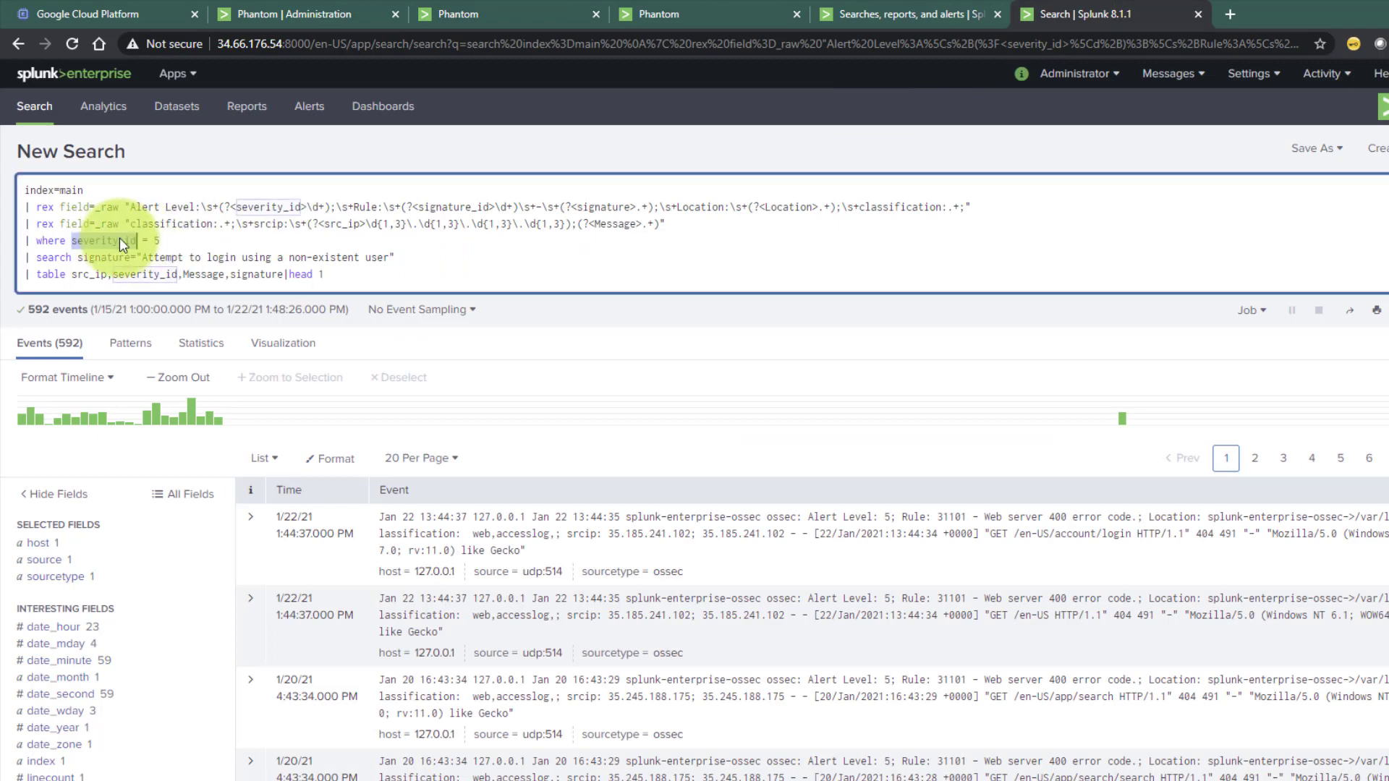
pyautogui.doubleClick(112, 257)
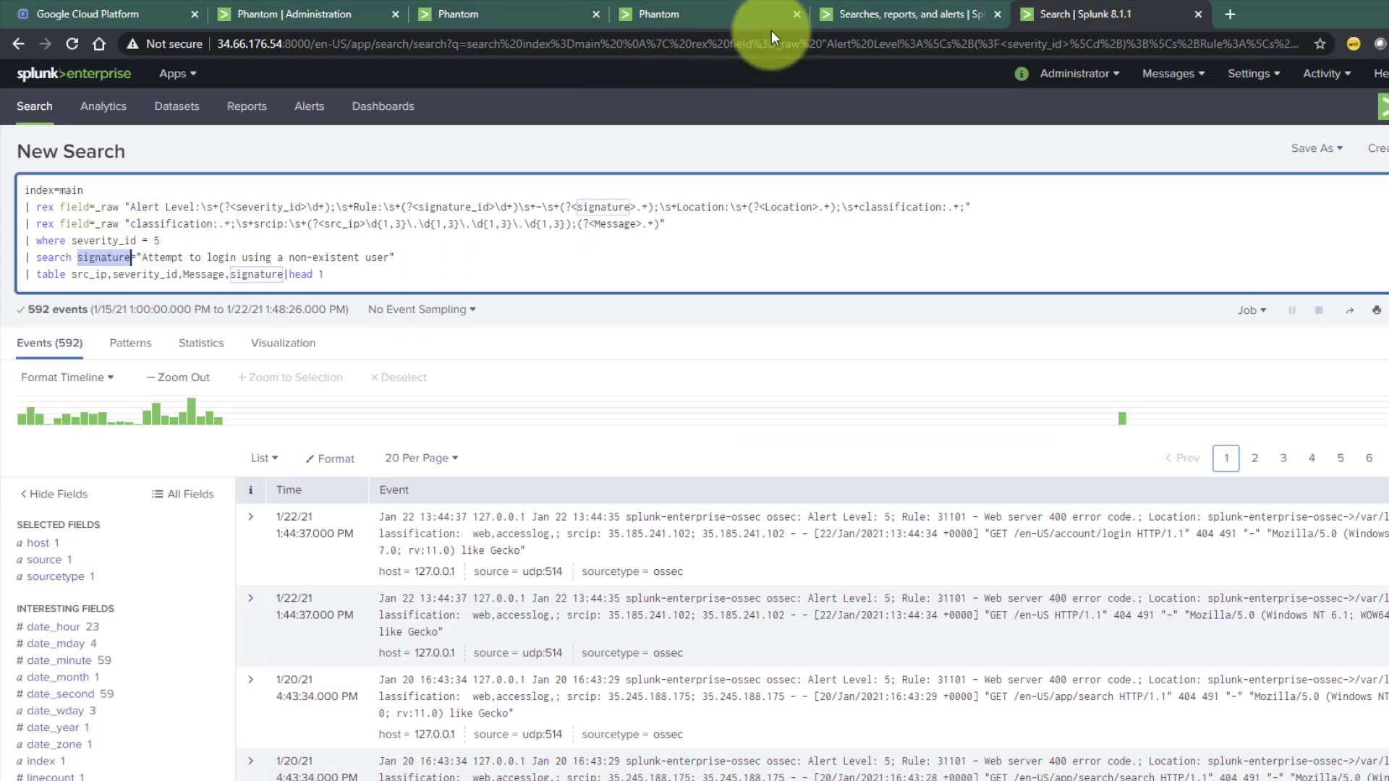
pyautogui.click(527, 15)
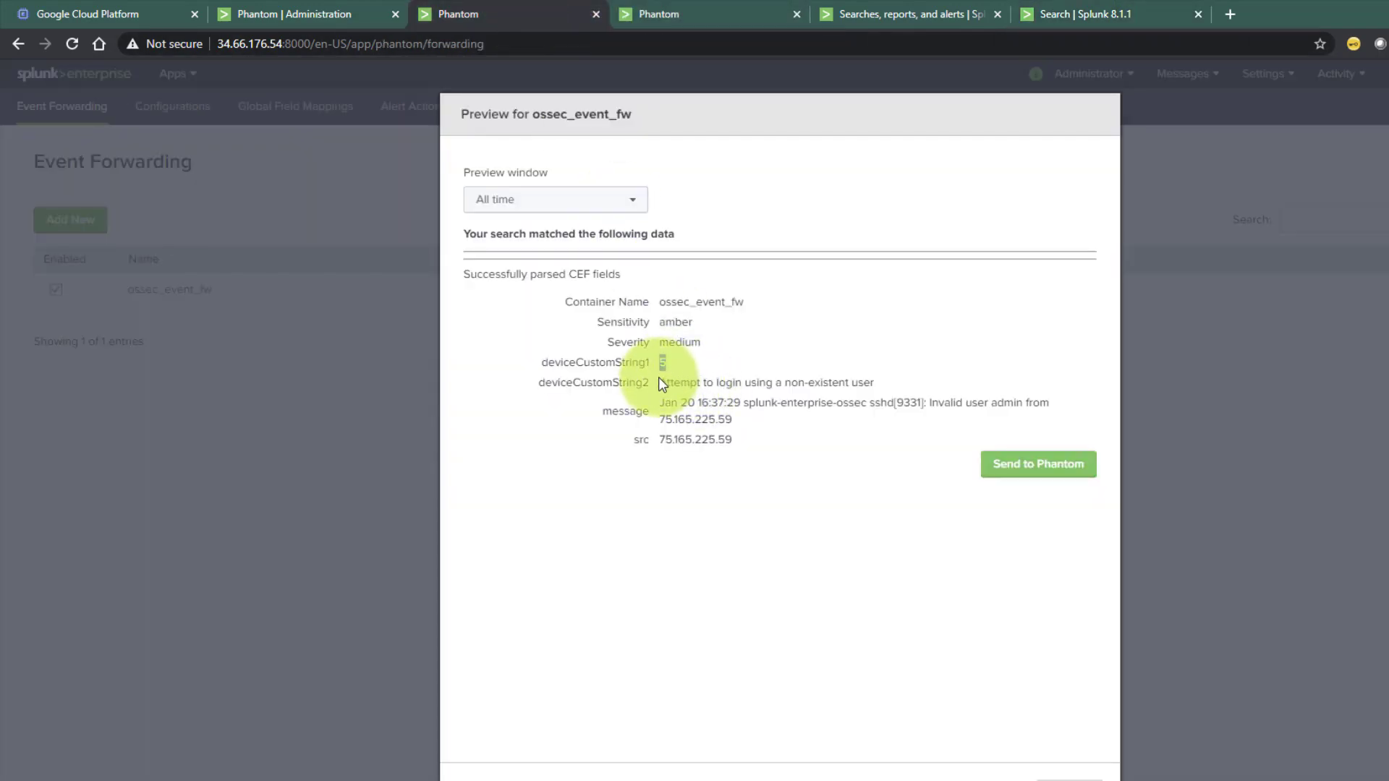
pyautogui.moveTo(659, 382); pyautogui.dragTo(857, 381)
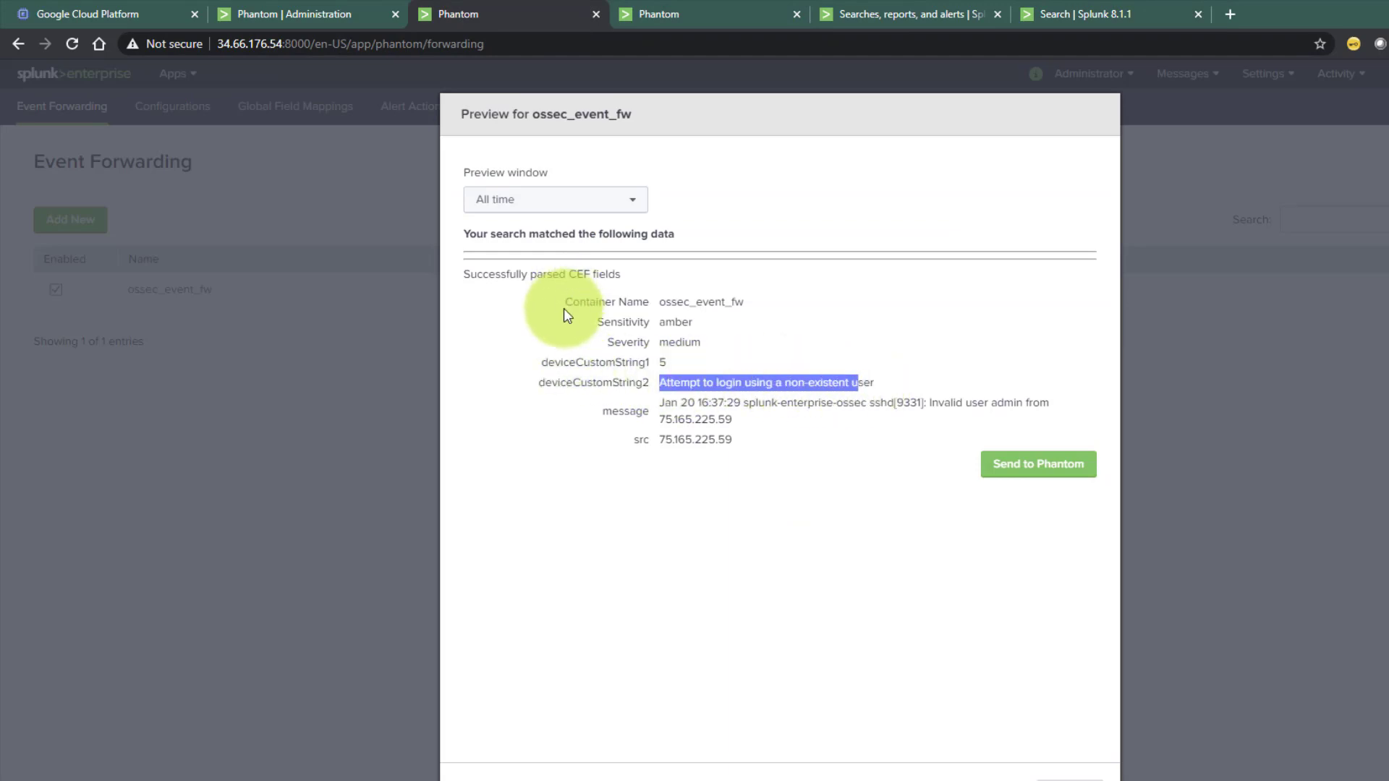
pyautogui.moveTo(544, 296); pyautogui.dragTo(747, 455)
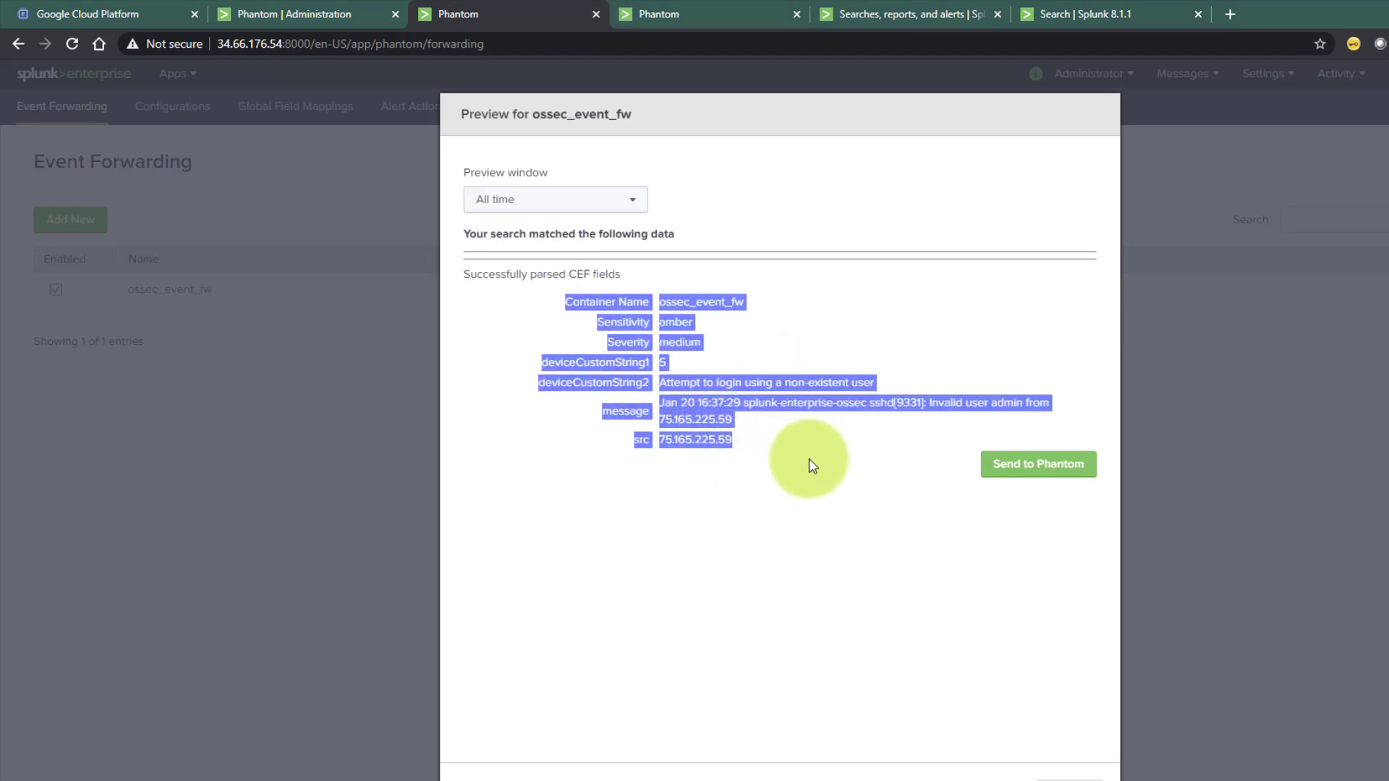
pyautogui.click(789, 449)
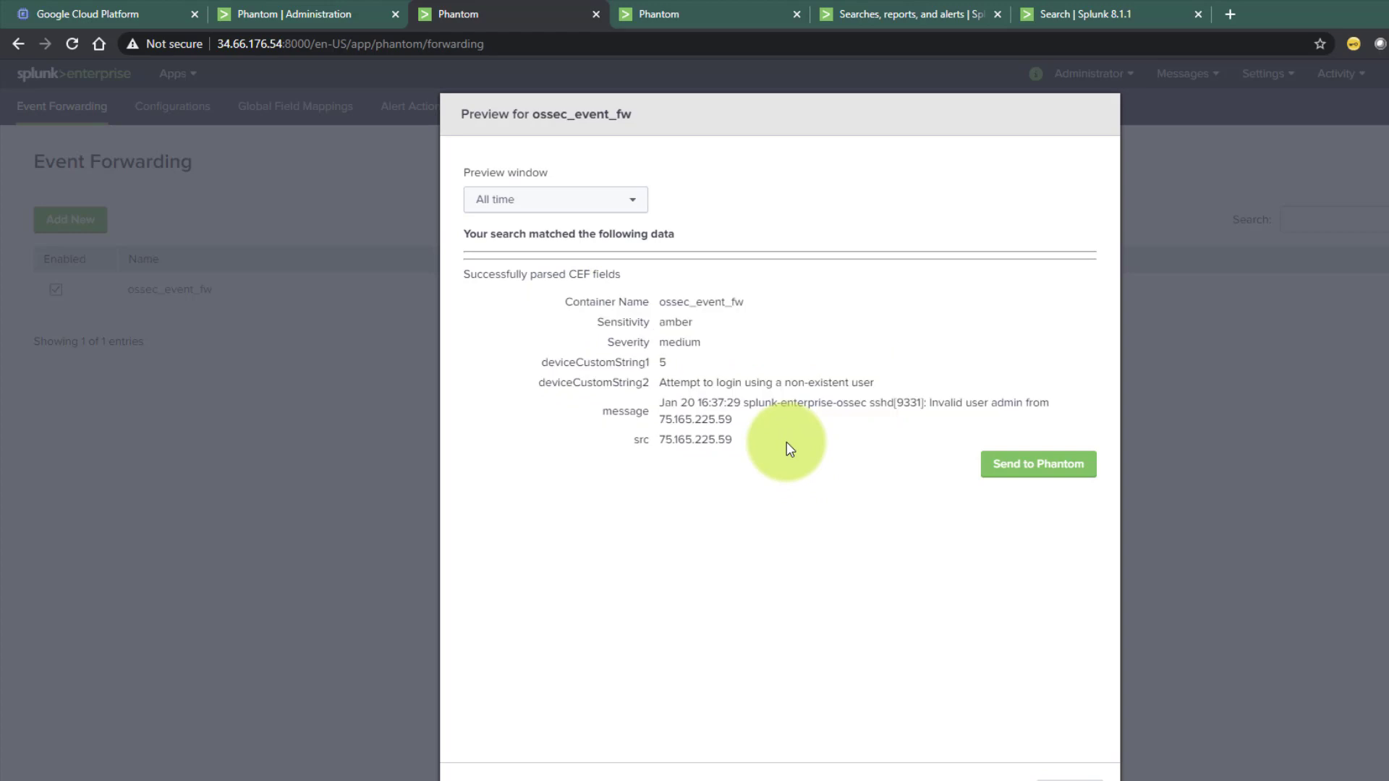
# Send the previewed ossec_event_fw event to Phantom and read the result message.
pyautogui.click(1012, 472)
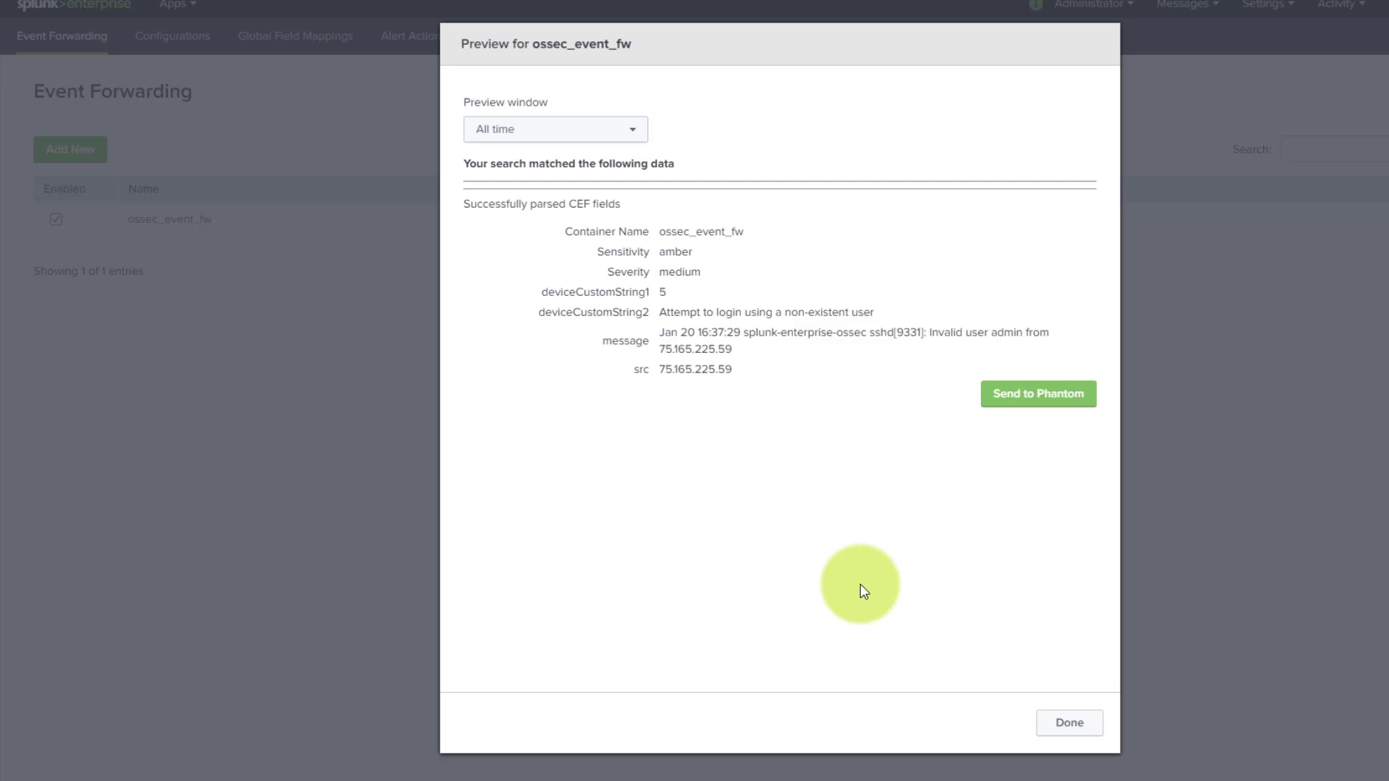
pyautogui.click(1032, 408)
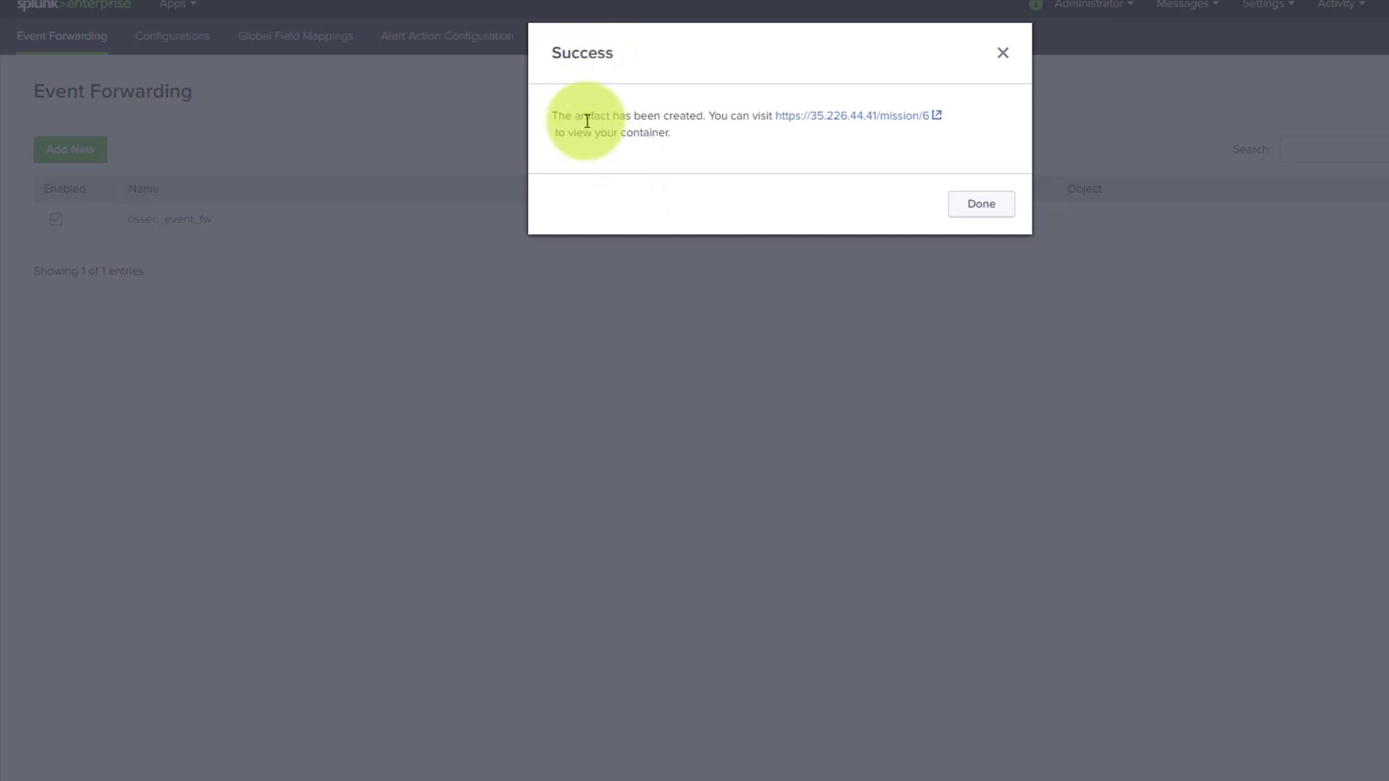
pyautogui.moveTo(554, 115); pyautogui.dragTo(709, 118)
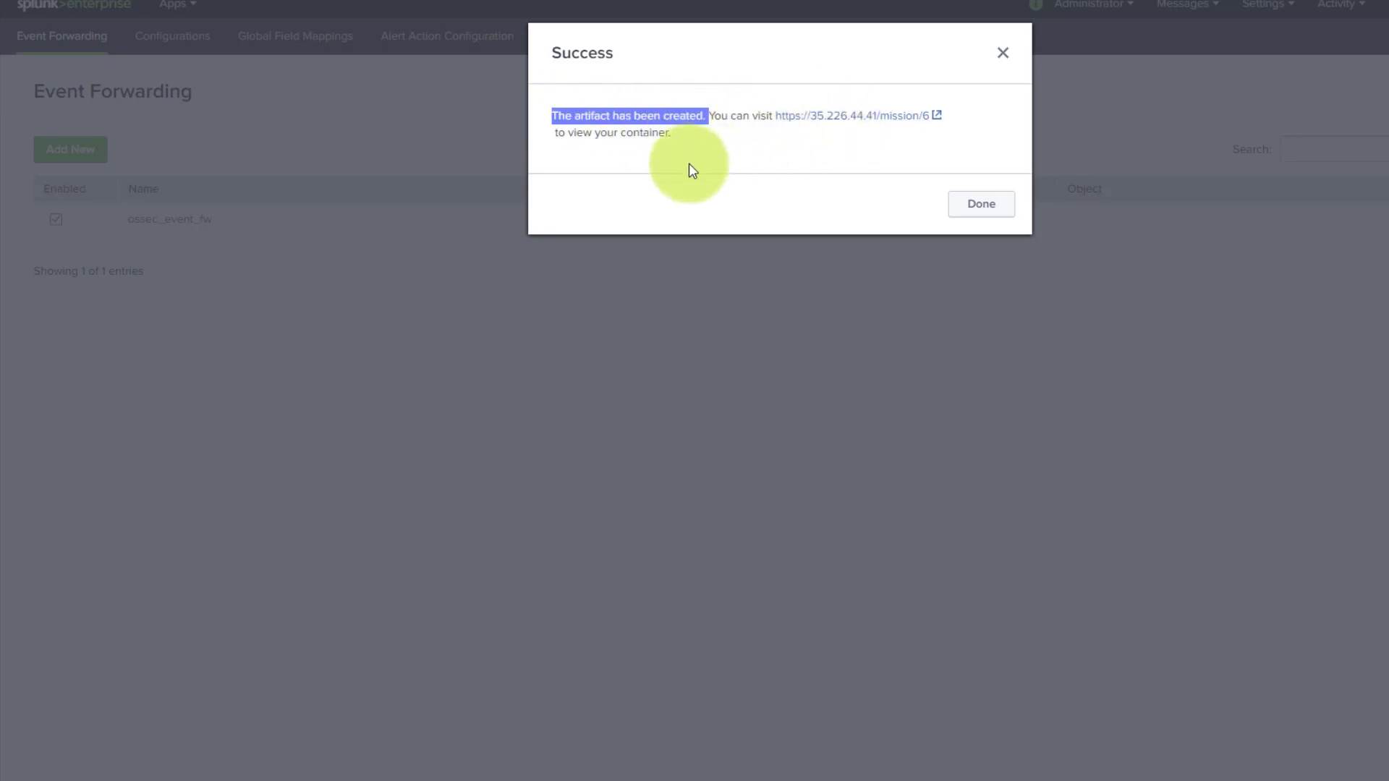
# Dismiss the success message in Splunk, switch to Phantom and open its home dashboard.
pyautogui.click(980, 210)
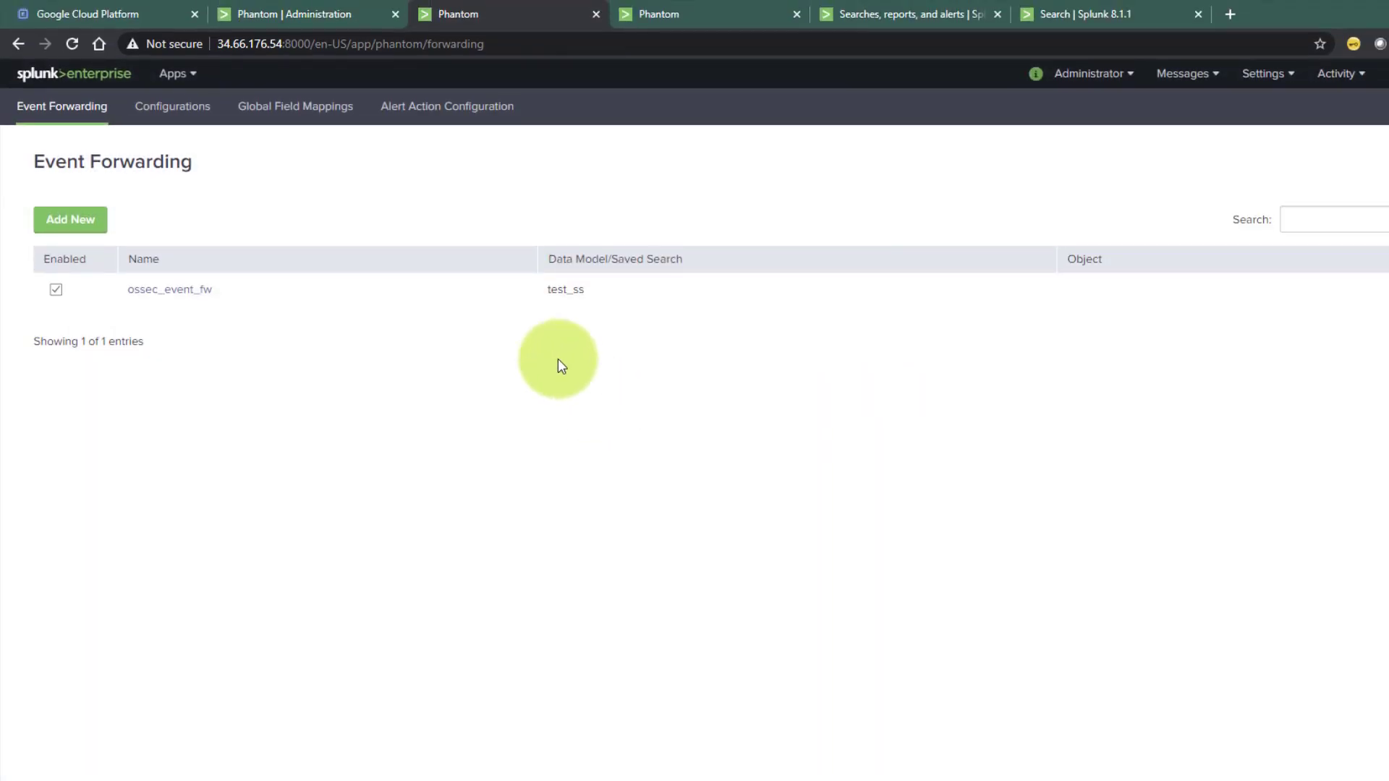
pyautogui.click(289, 19)
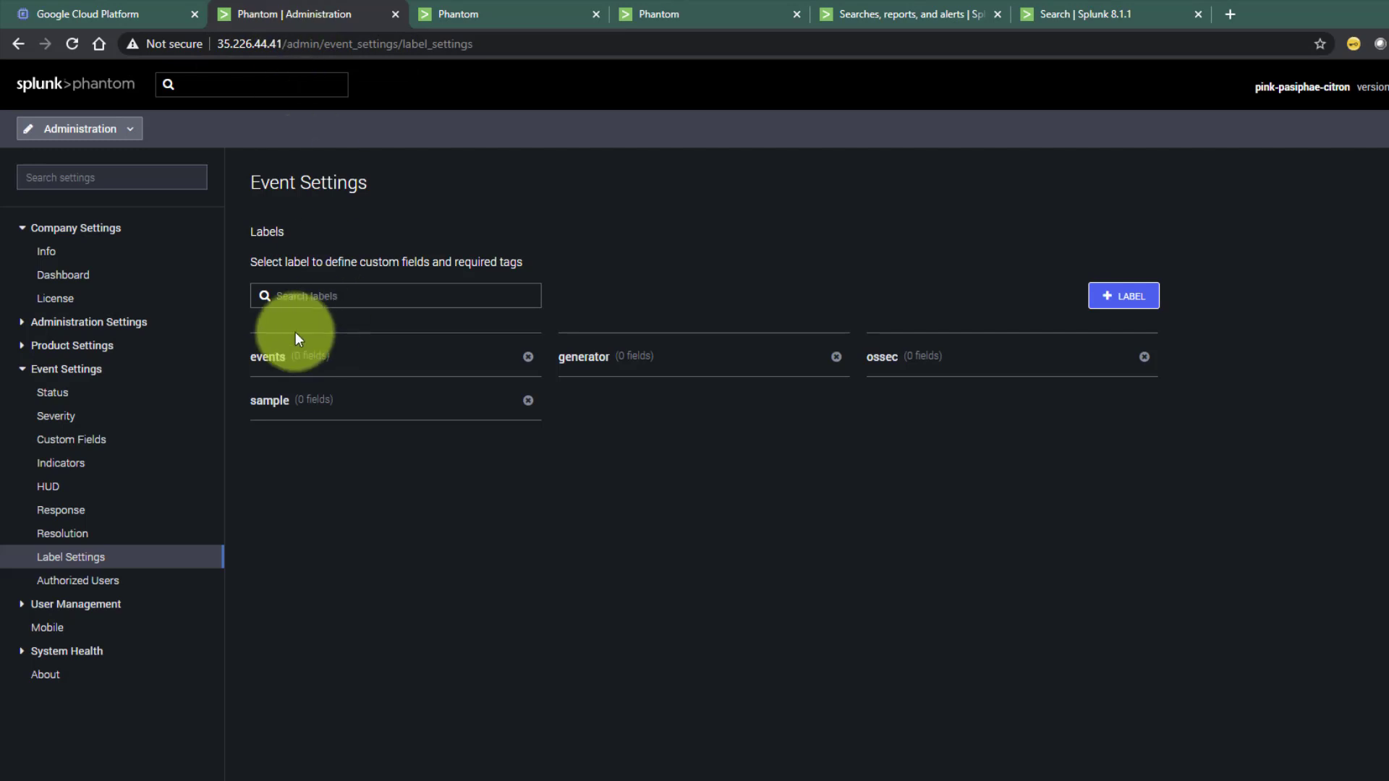
pyautogui.click(72, 44)
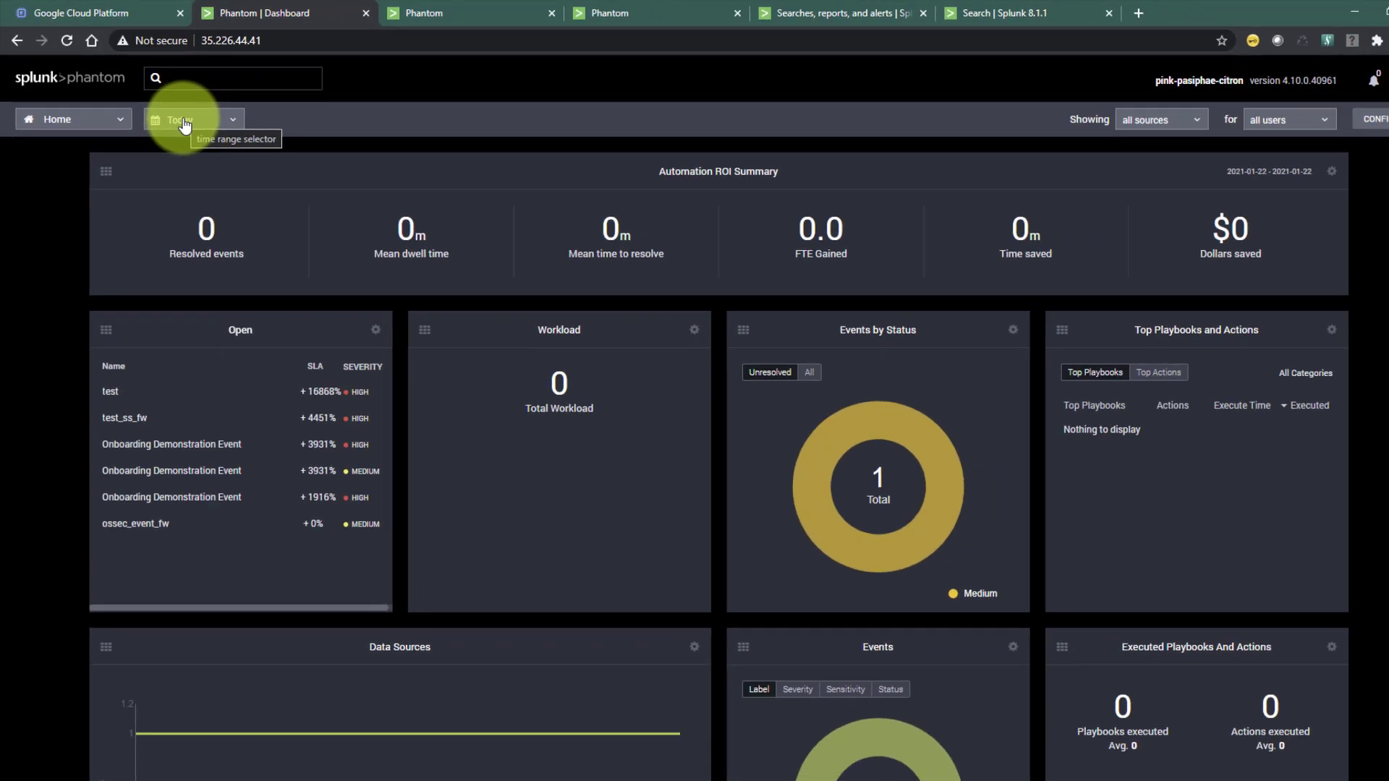
# Examine the dashboard's Events chart by label, severity, sensitivity and status for the forwarded OSSEC event.
pyautogui.moveTo(810, 487)
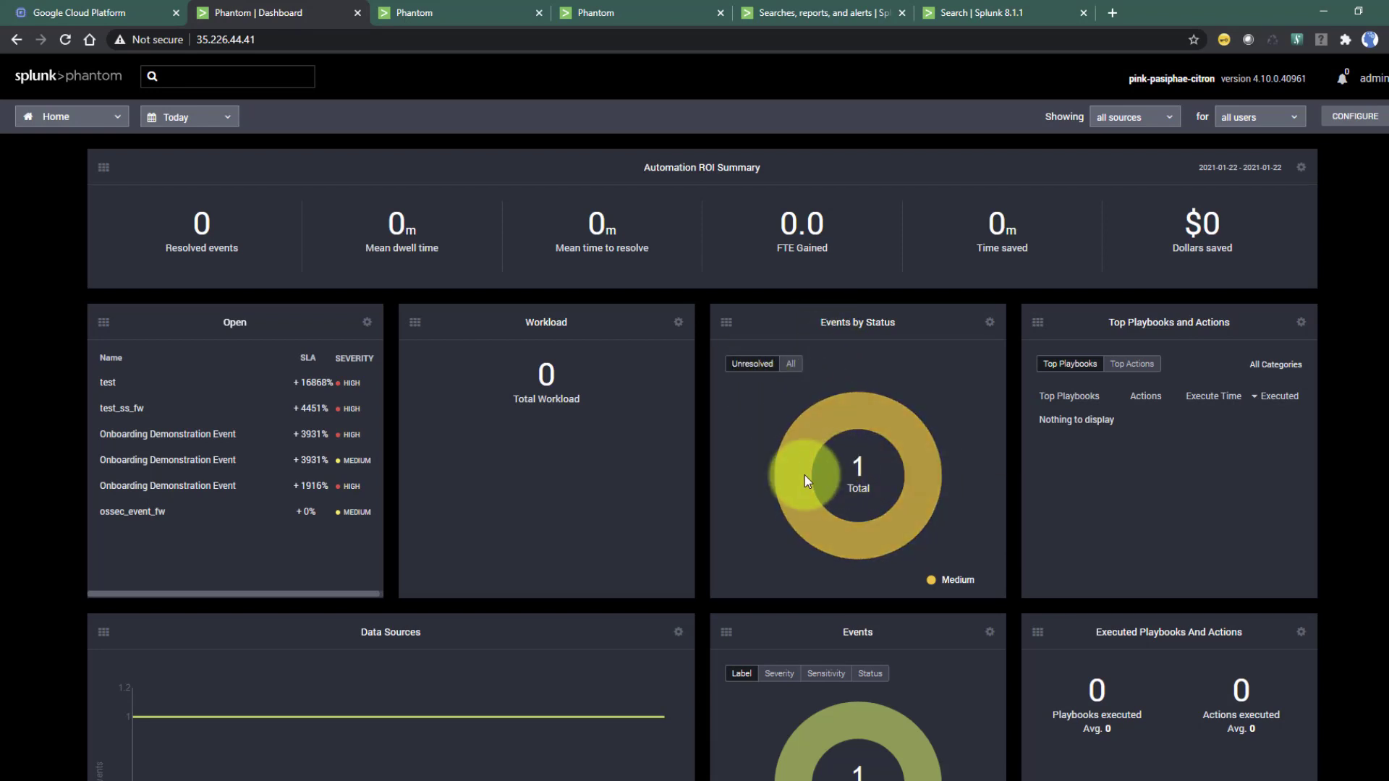
pyautogui.scroll(-2, 730, 480)
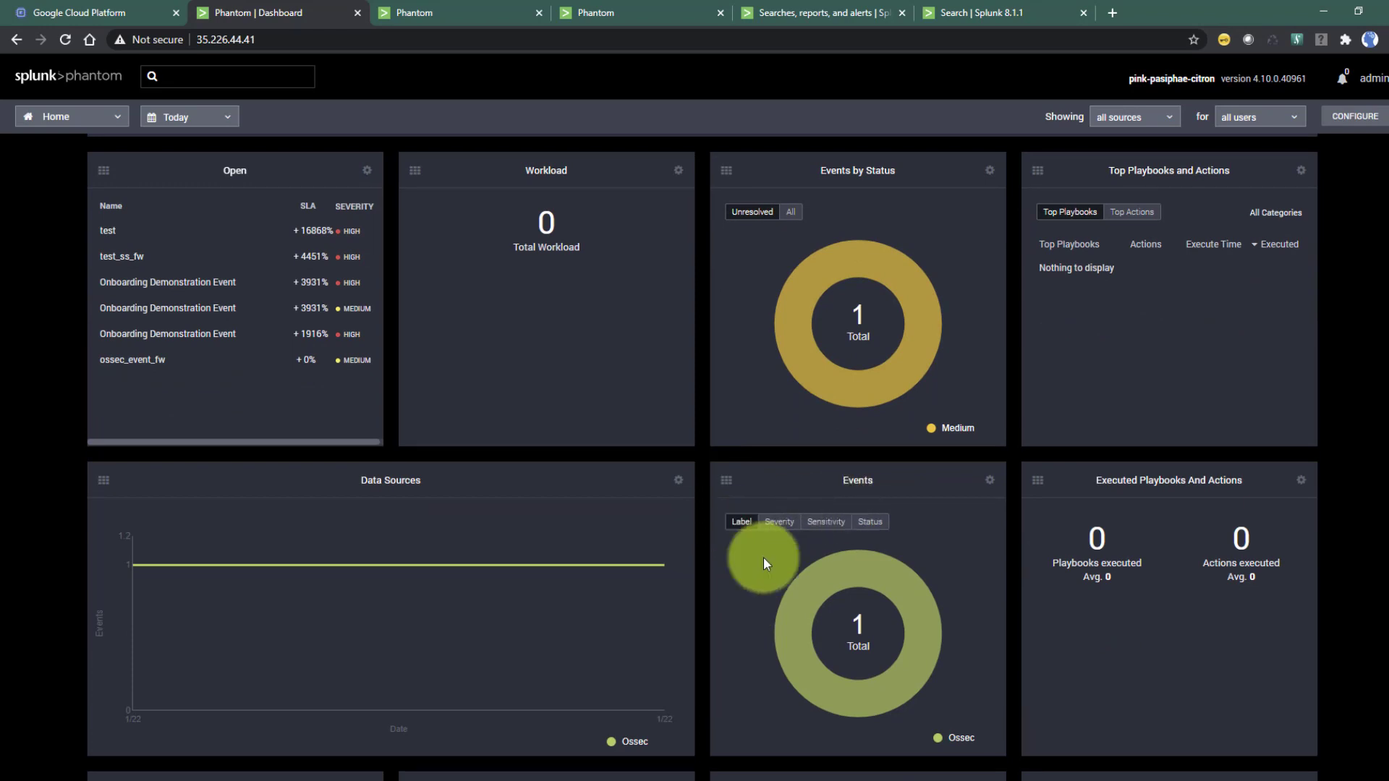
pyautogui.moveTo(804, 614)
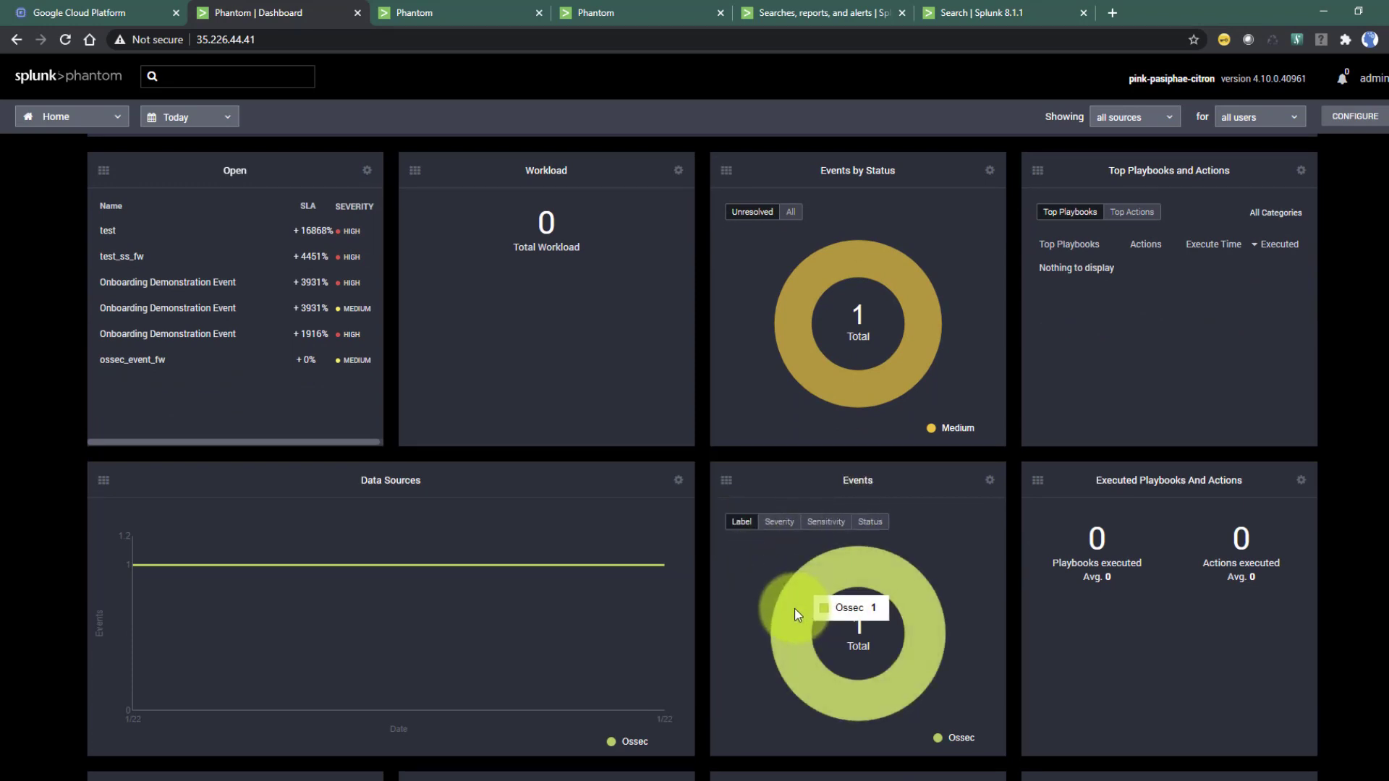
pyautogui.click(779, 521)
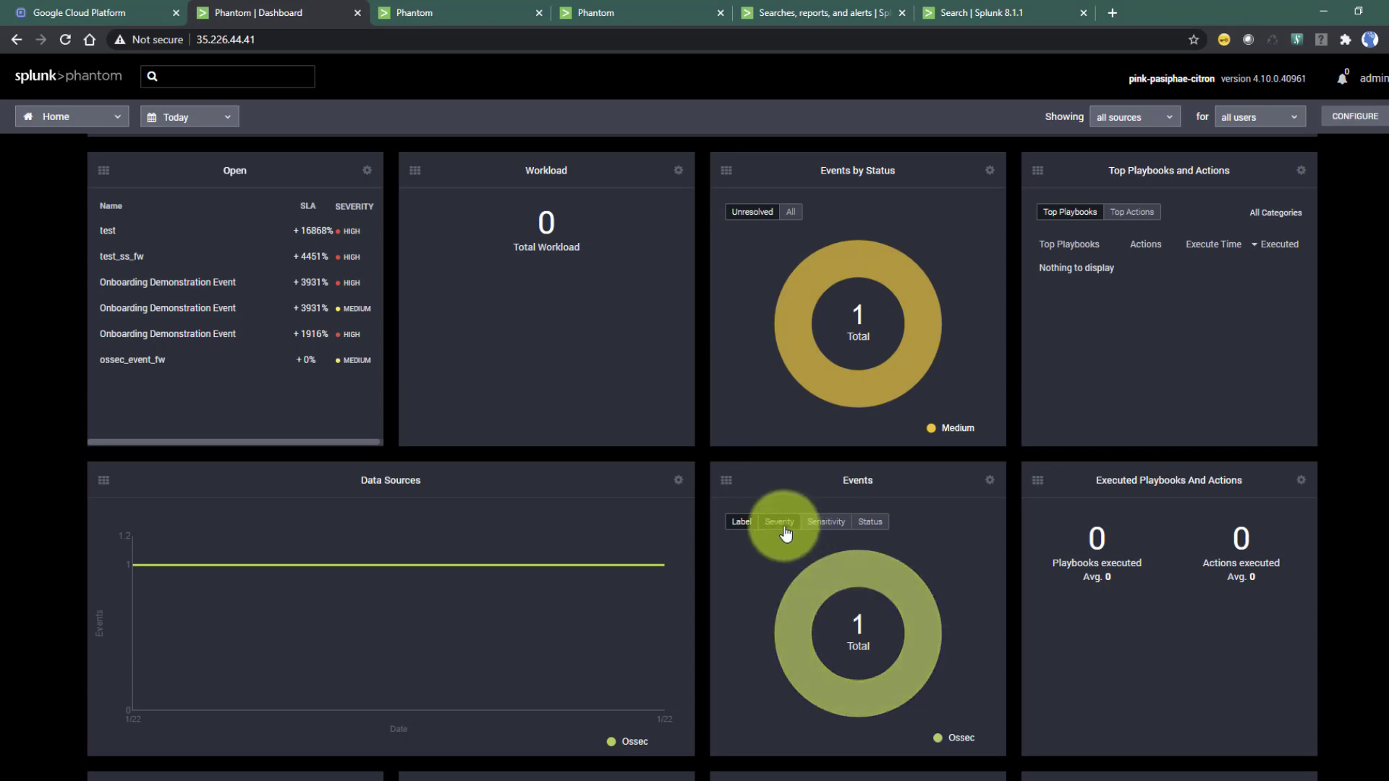
pyautogui.click(823, 527)
pyautogui.moveTo(809, 650)
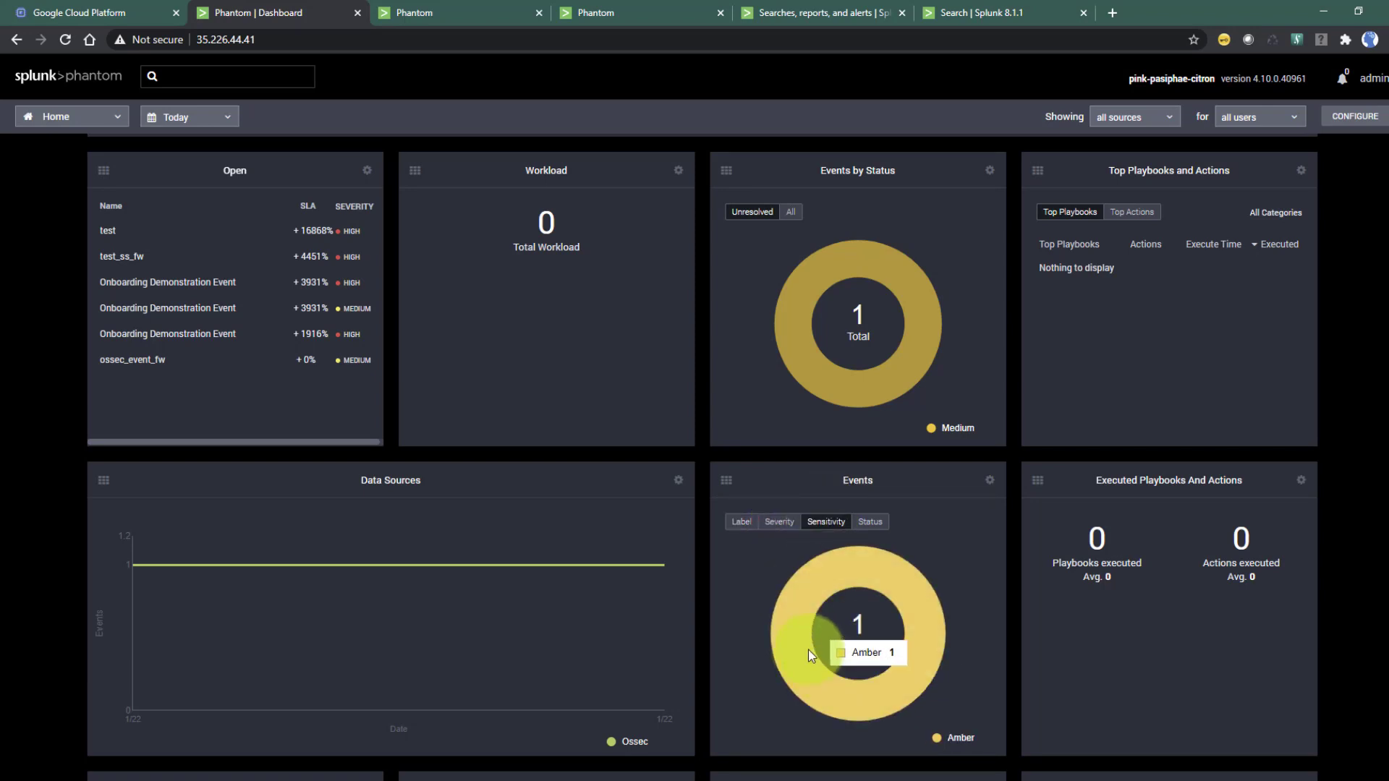
pyautogui.click(868, 522)
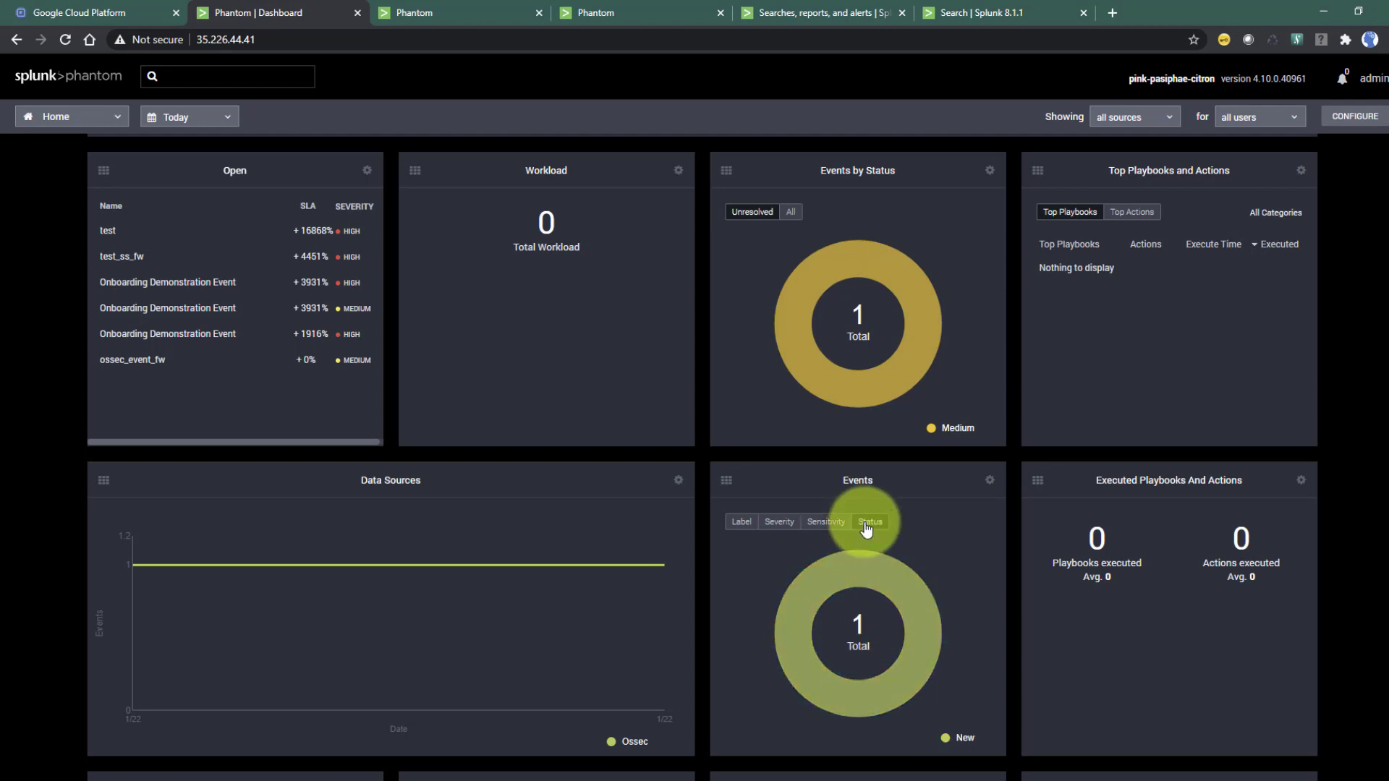
pyautogui.moveTo(855, 632)
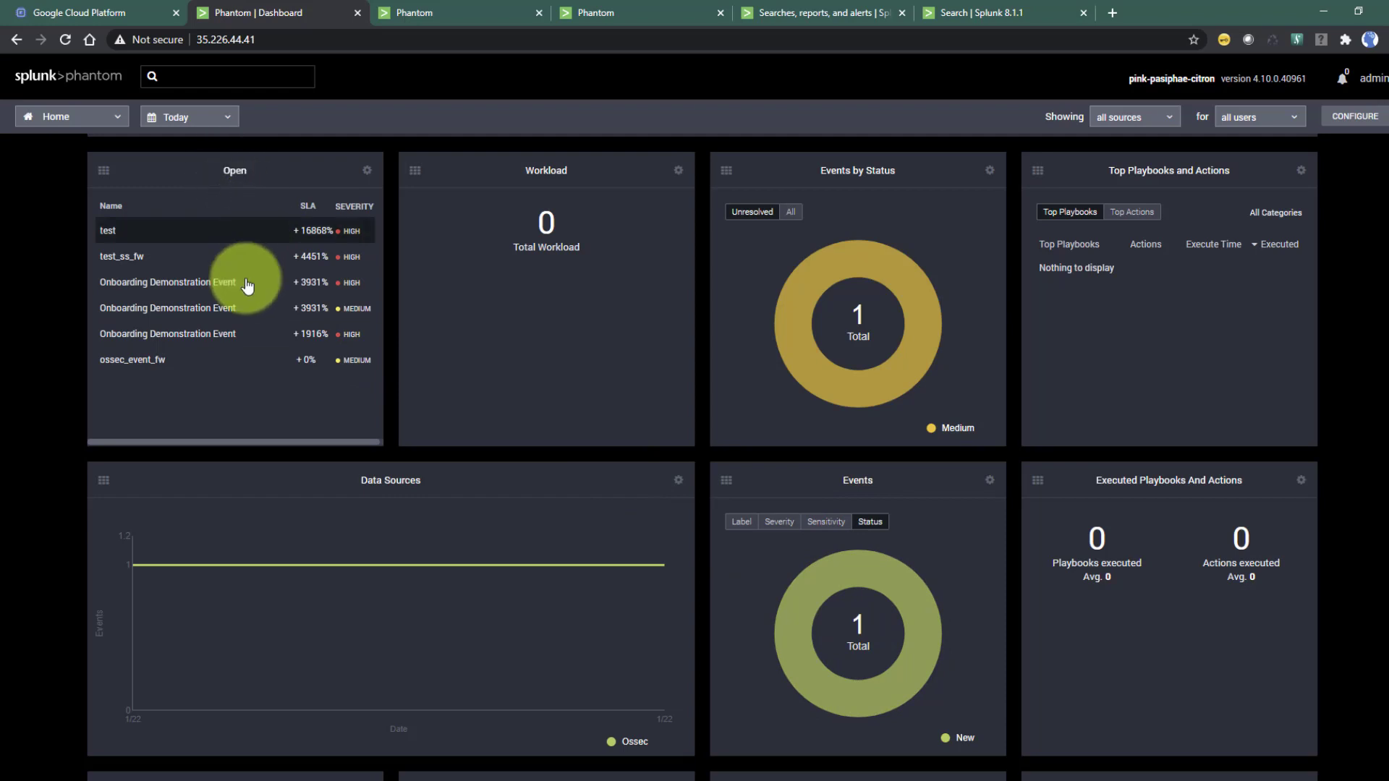
# Open the ossec_event_fw event from the open events and display its artifact's details from the timeline.
pyautogui.click(148, 372)
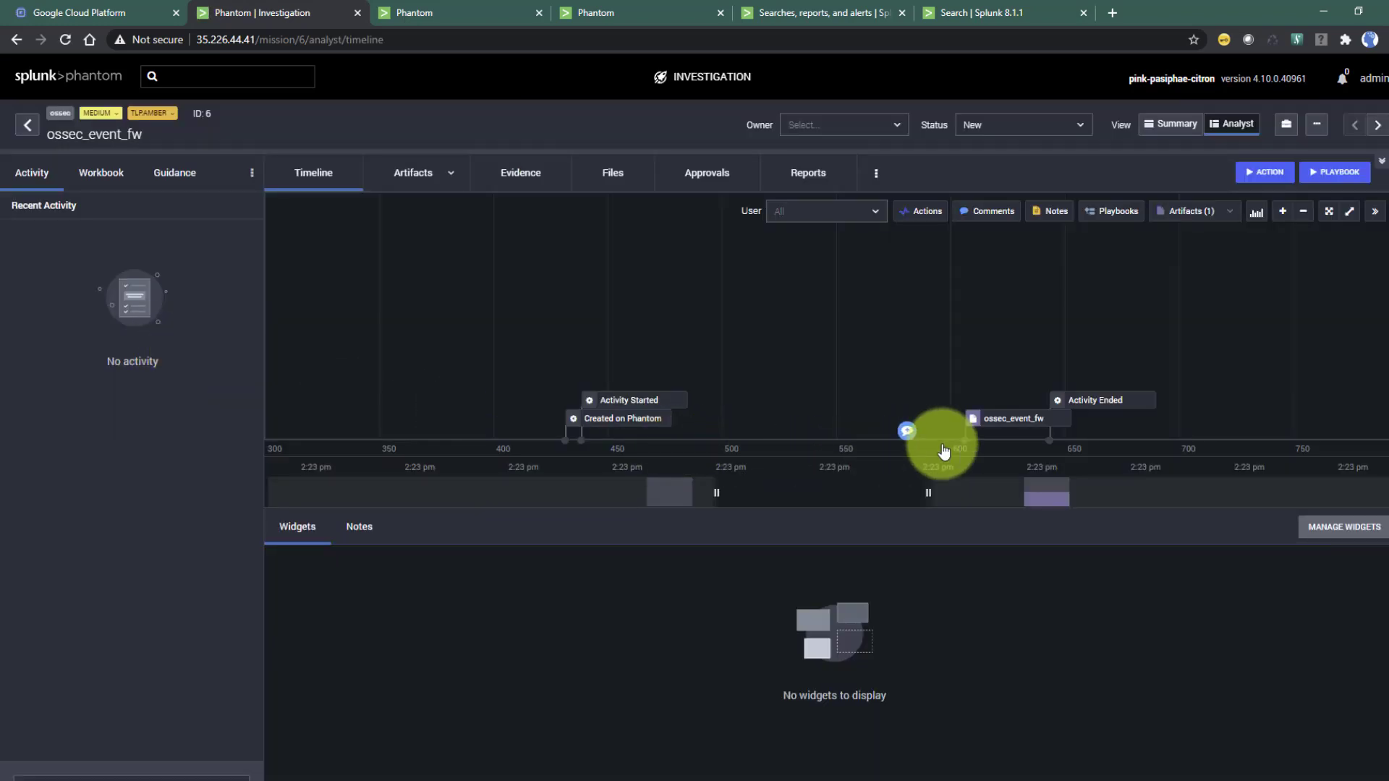
pyautogui.click(1004, 426)
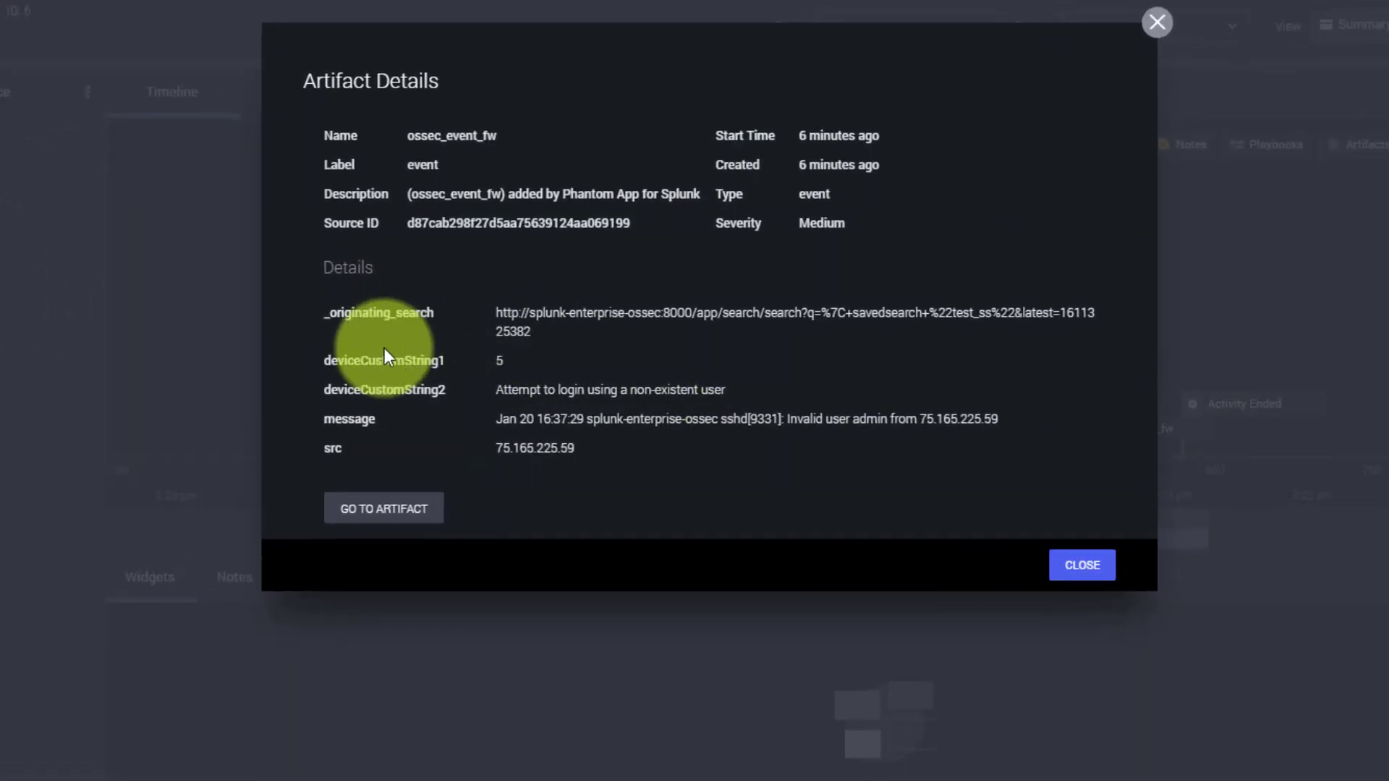
# Review the artifact's deviceCustomString1, deviceCustomString2, message and src fields, and go to the artifact in the event's artifact list.
pyautogui.doubleClick(378, 360)
pyautogui.click(384, 389)
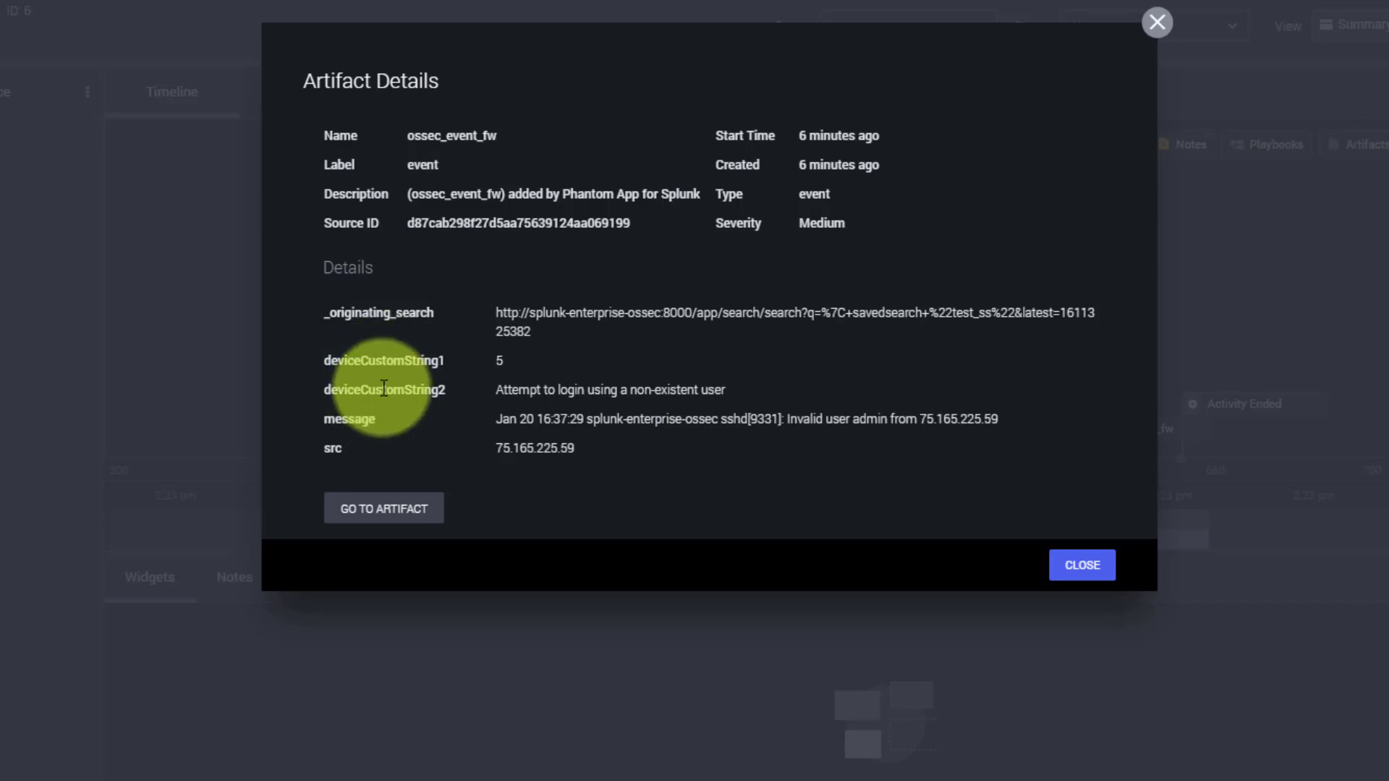
pyautogui.doubleClick(384, 389)
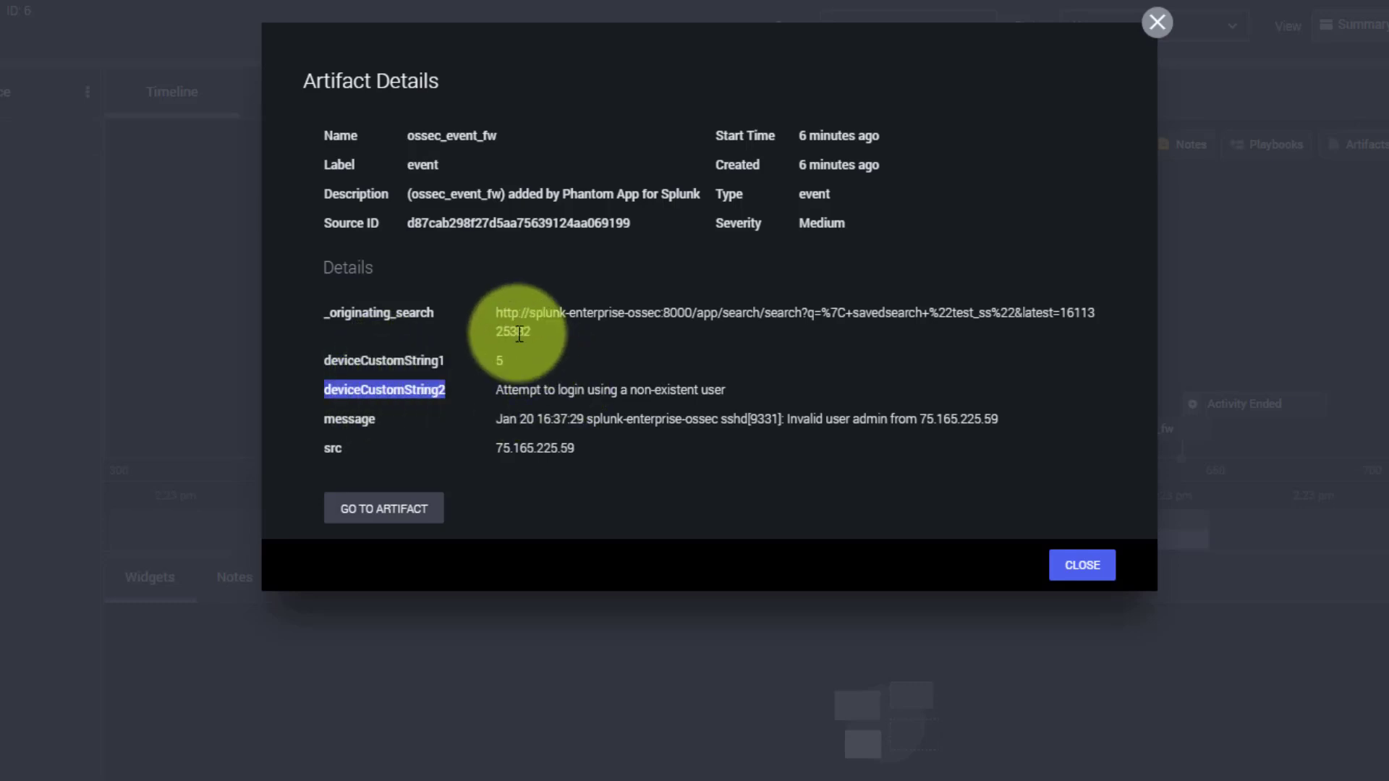
pyautogui.doubleClick(346, 420)
pyautogui.doubleClick(334, 449)
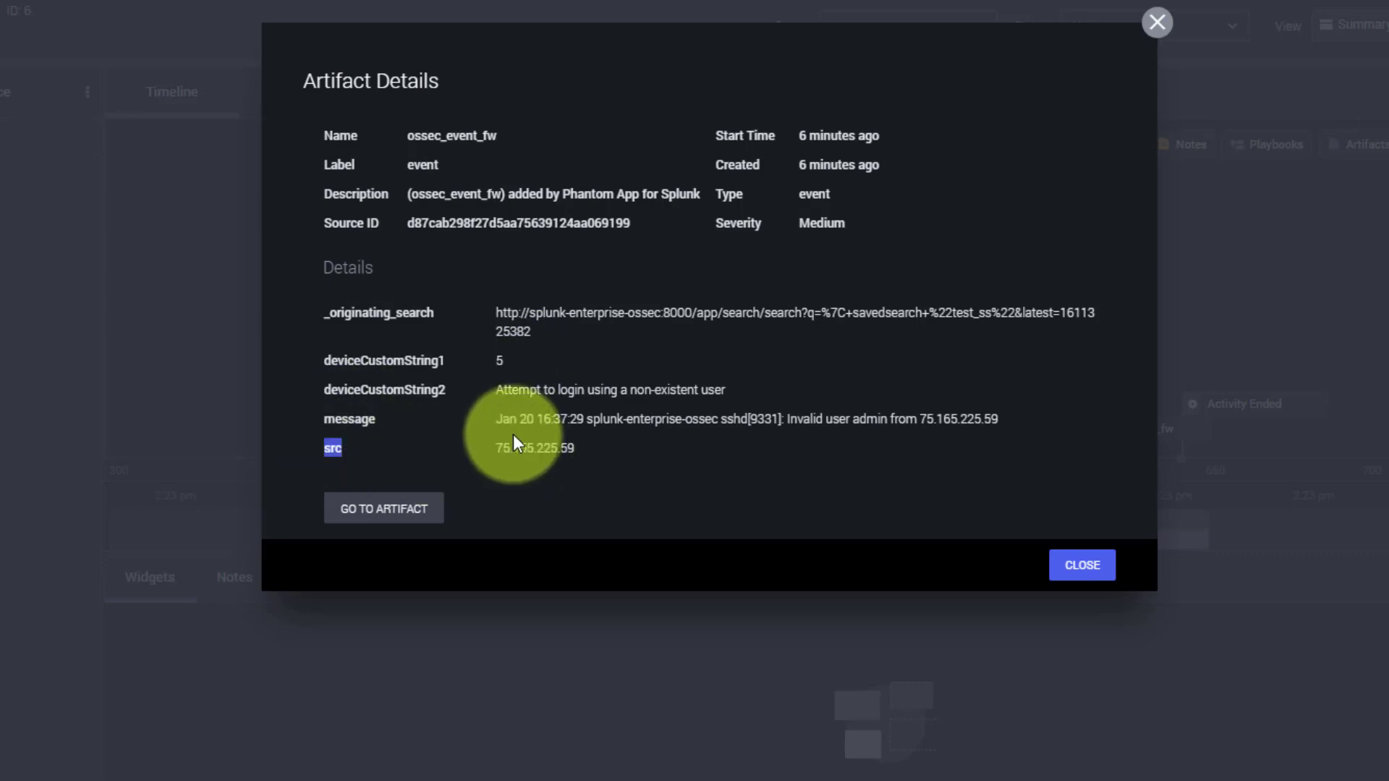
pyautogui.moveTo(321, 314); pyautogui.dragTo(596, 454)
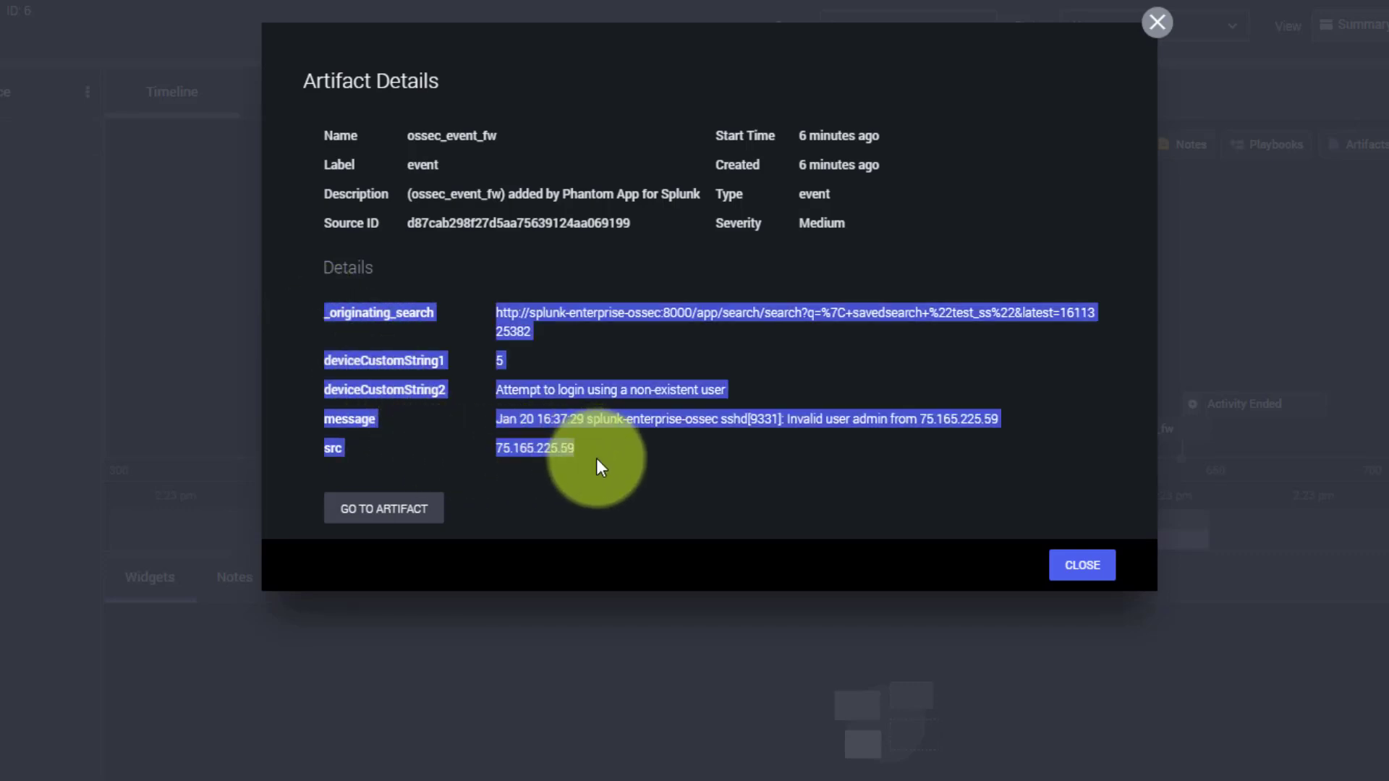
pyautogui.click(374, 510)
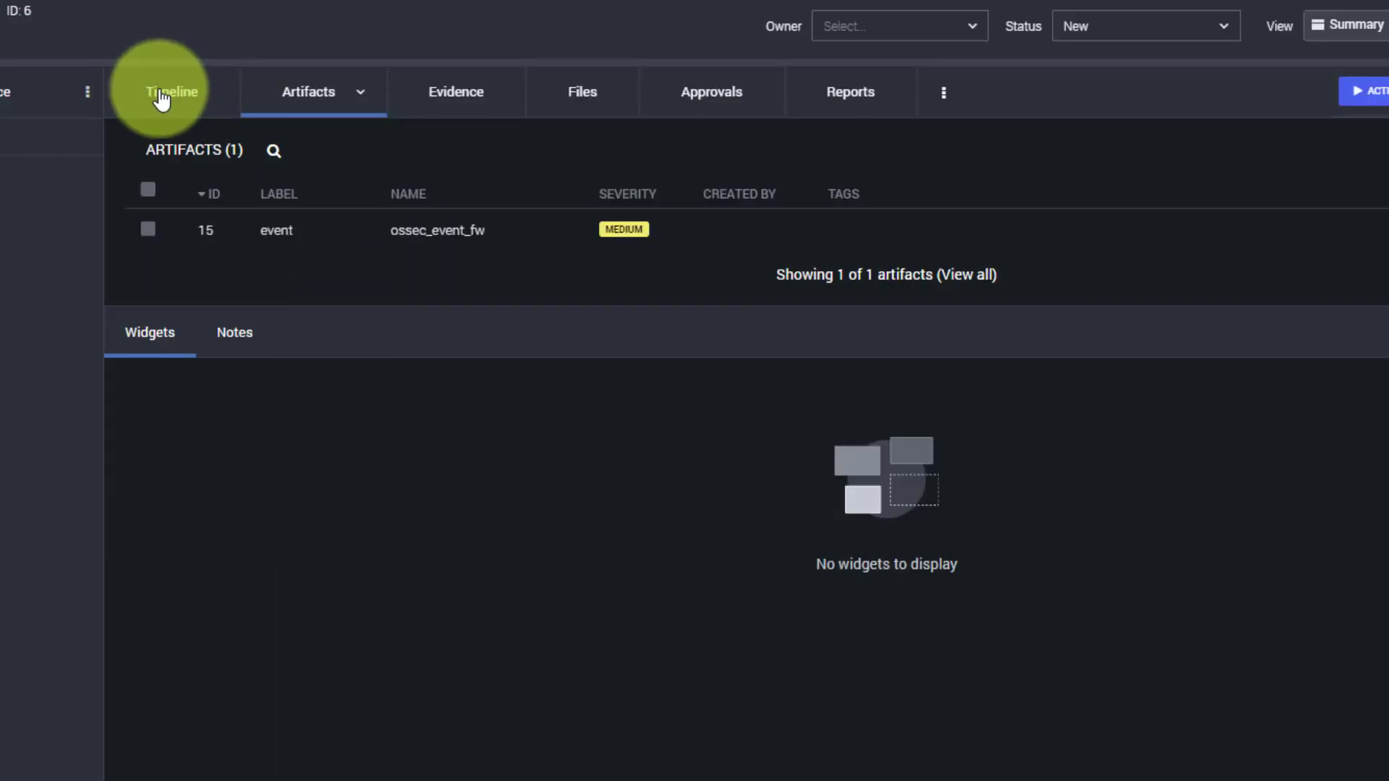